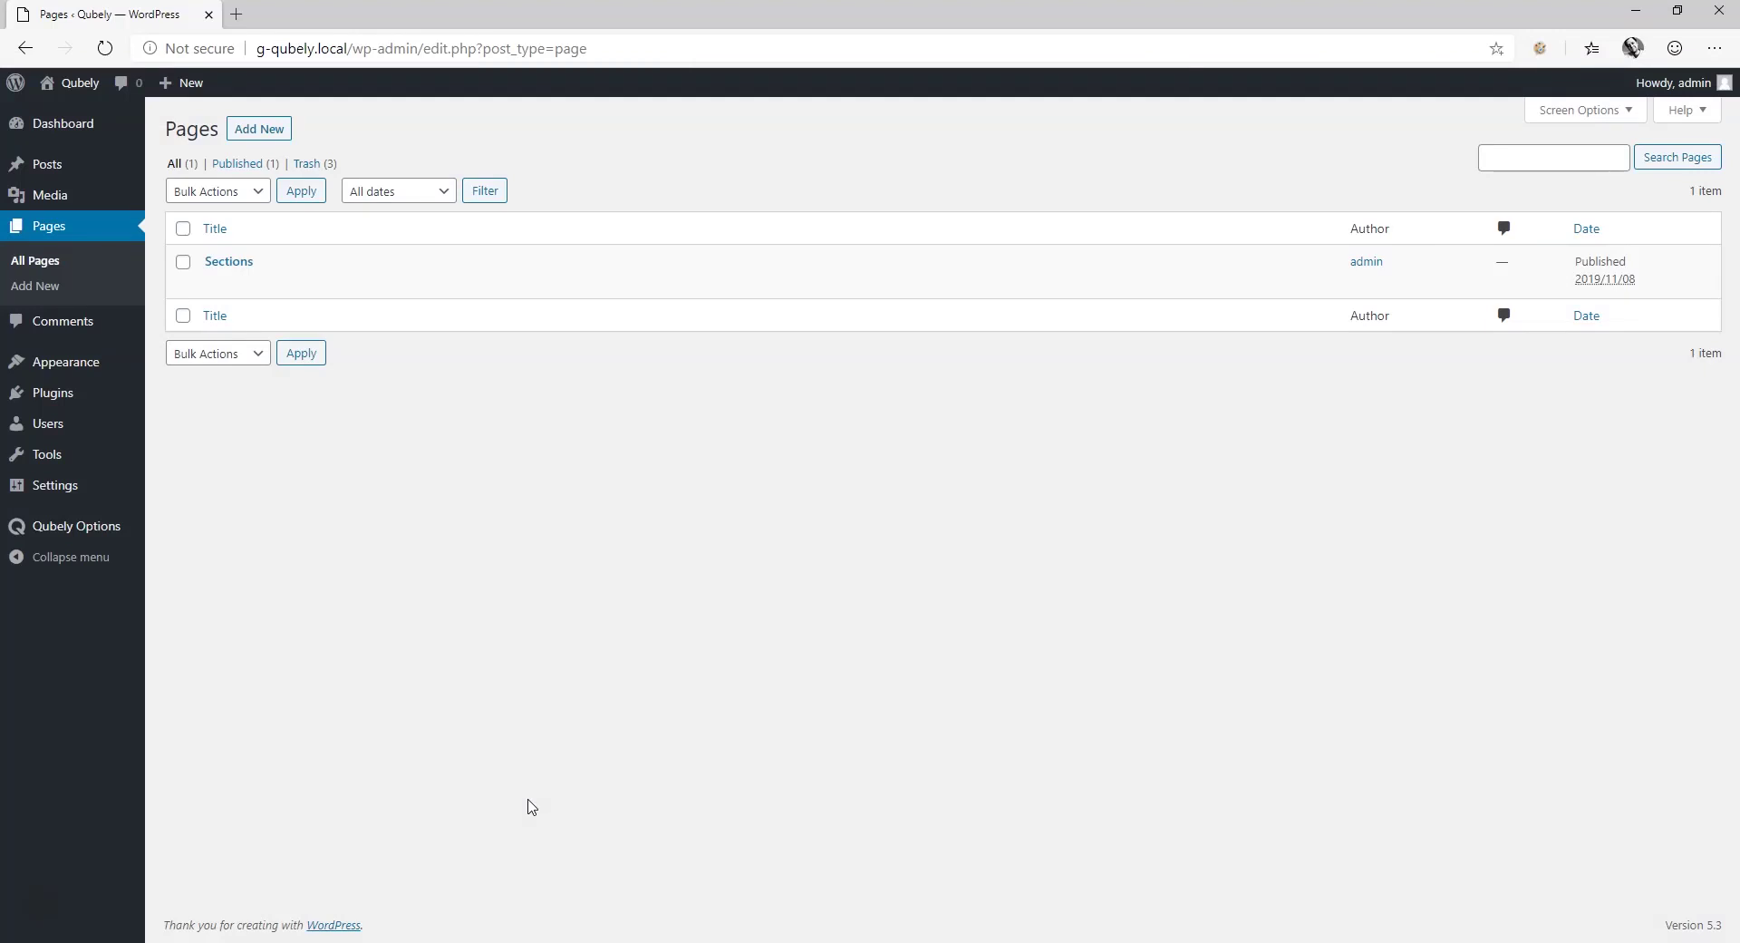
- Add a new page titled 'Starter Packs' and publish it
{"action": "left_click", "coordinate": [259, 130]}
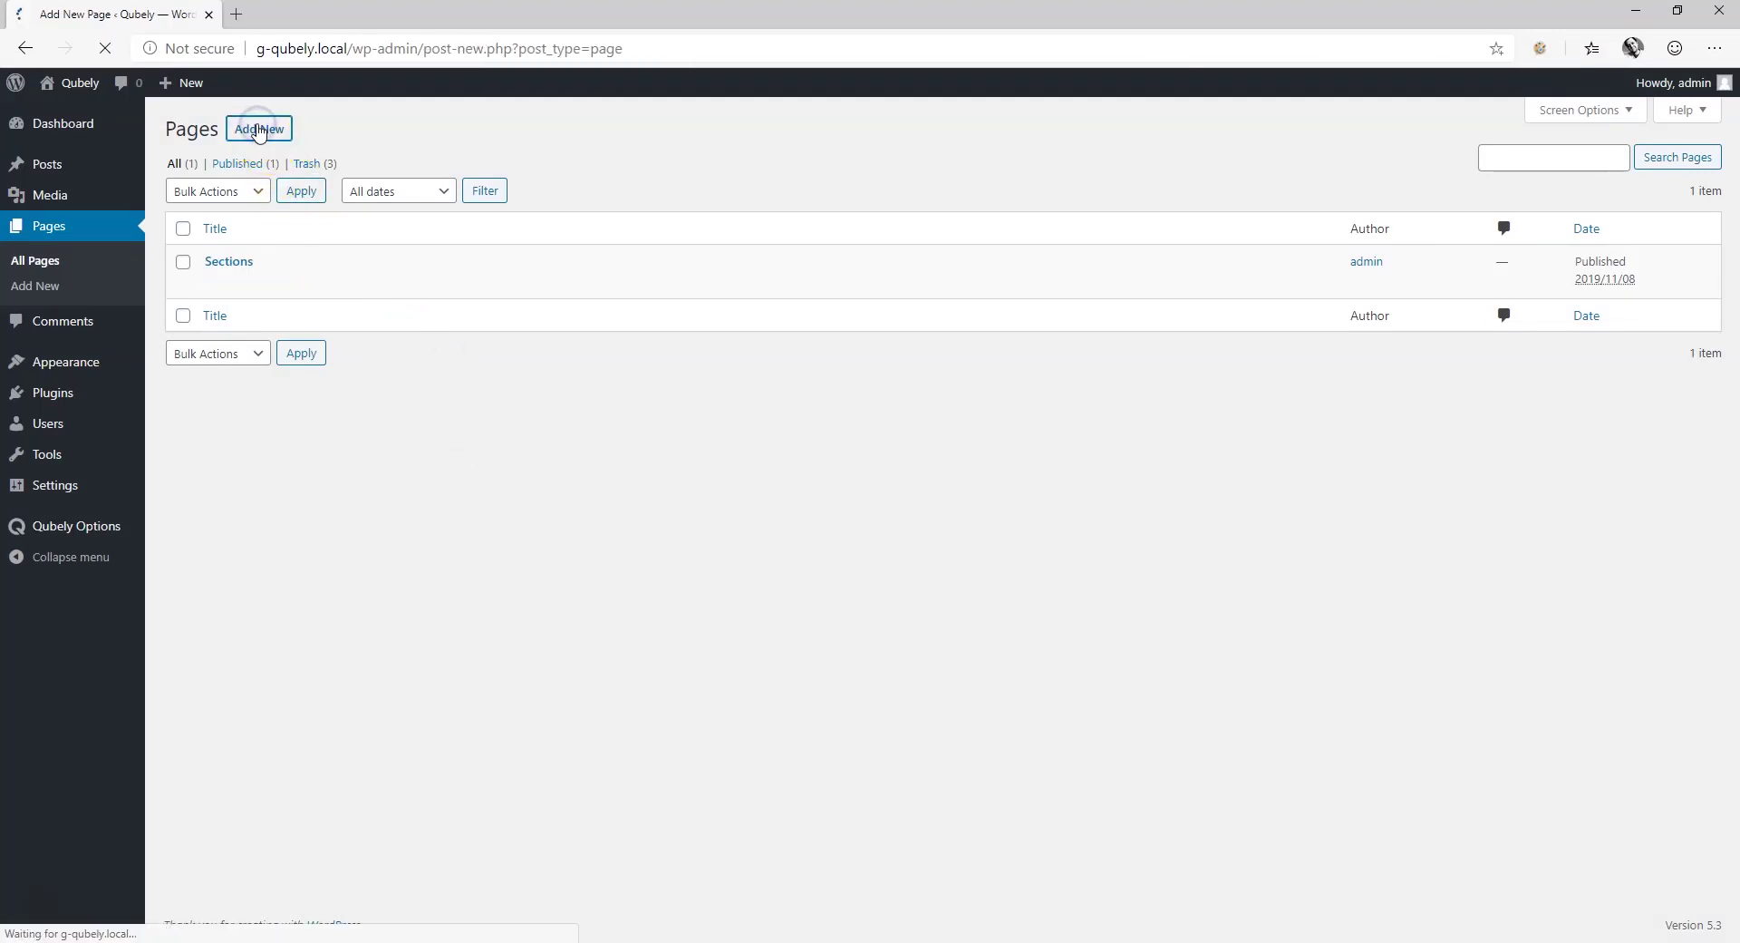
{"action": "type", "text": "Starter Packs"}
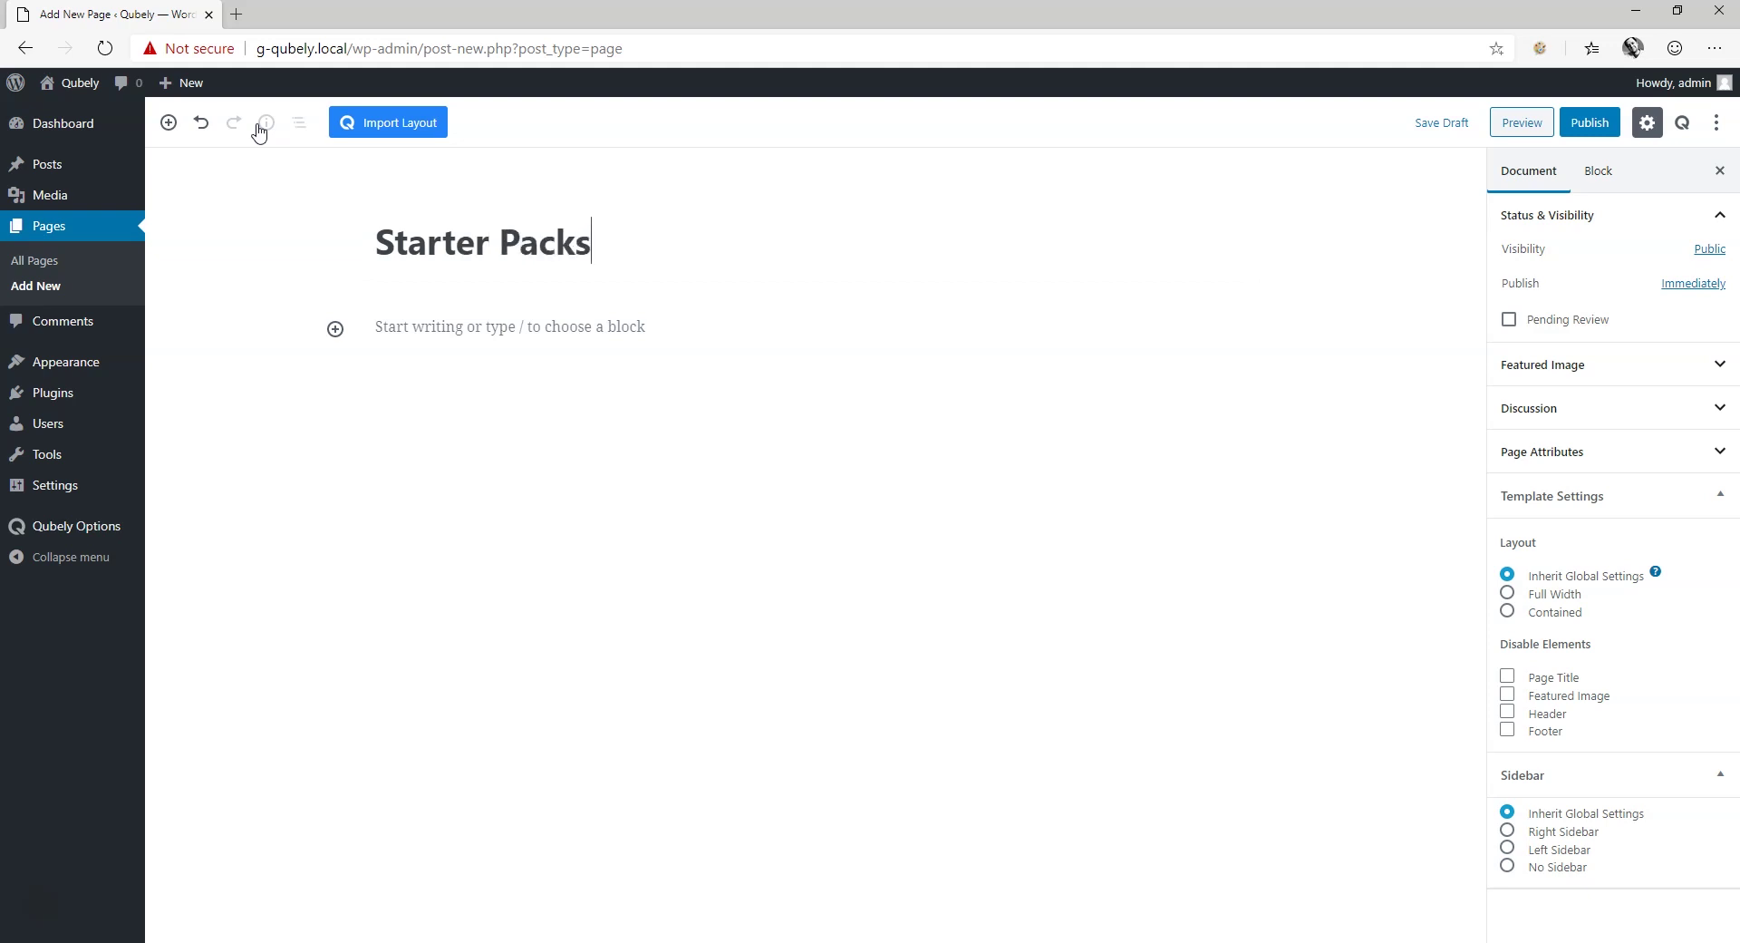
{"action": "left_click", "coordinate": [1579, 124]}
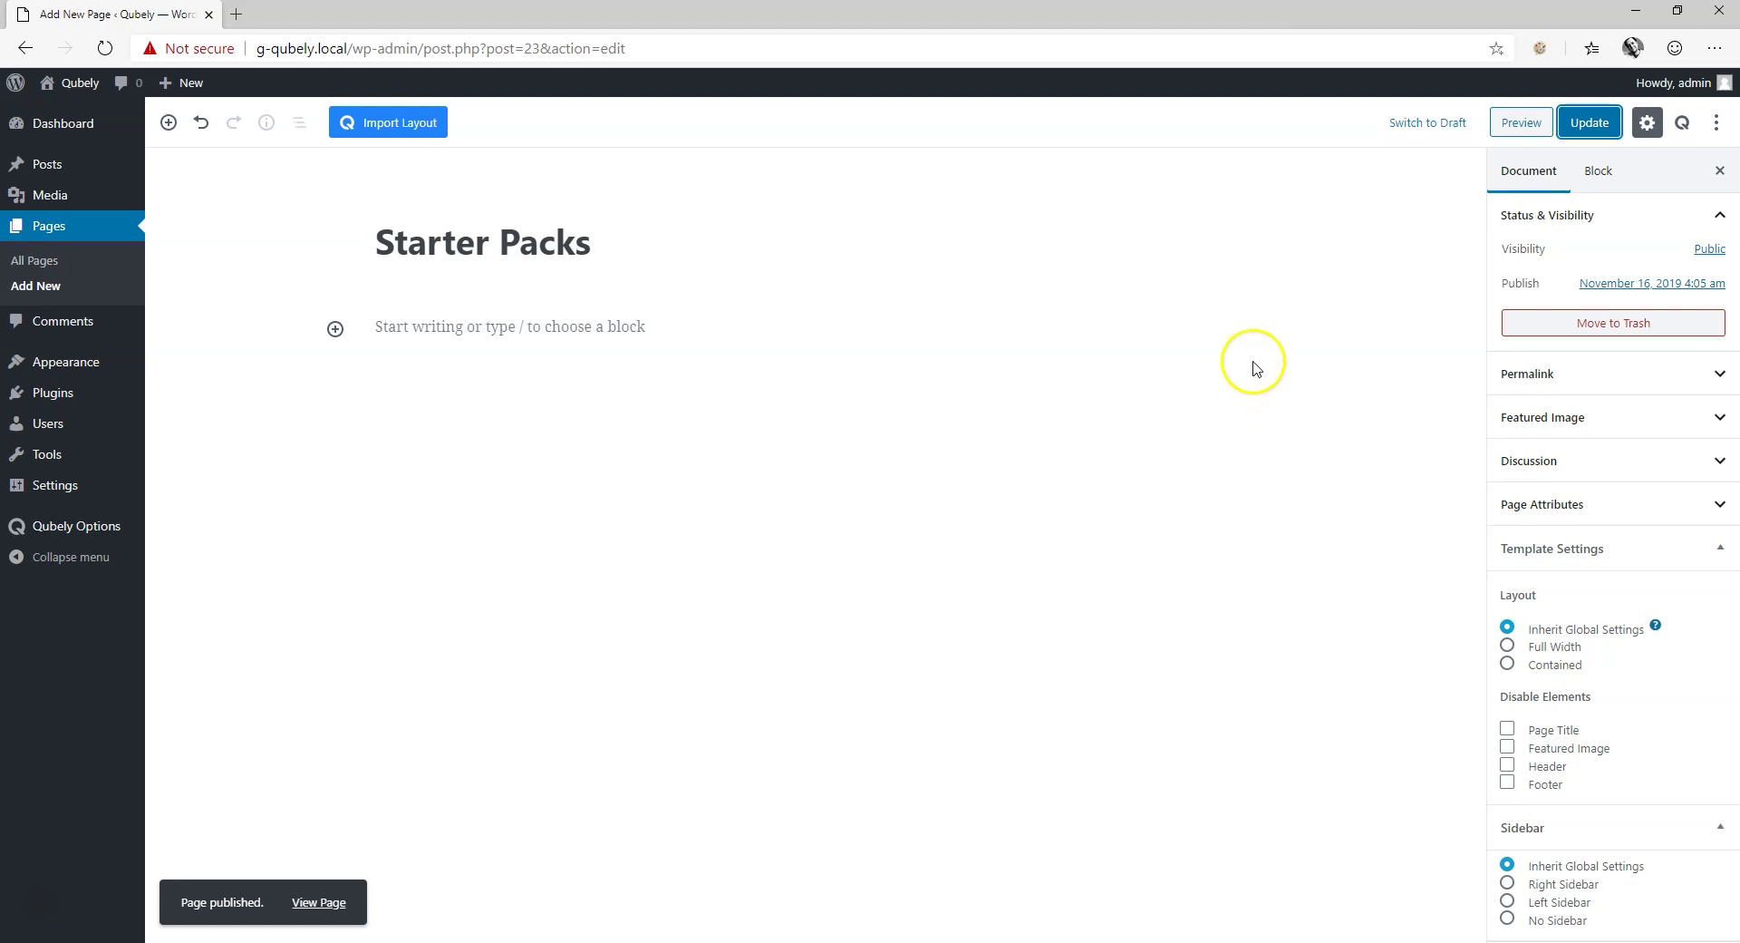
- Open the Qubely layout library and filter sections by Free, then Premium, then All
{"action": "left_click", "coordinate": [399, 129]}
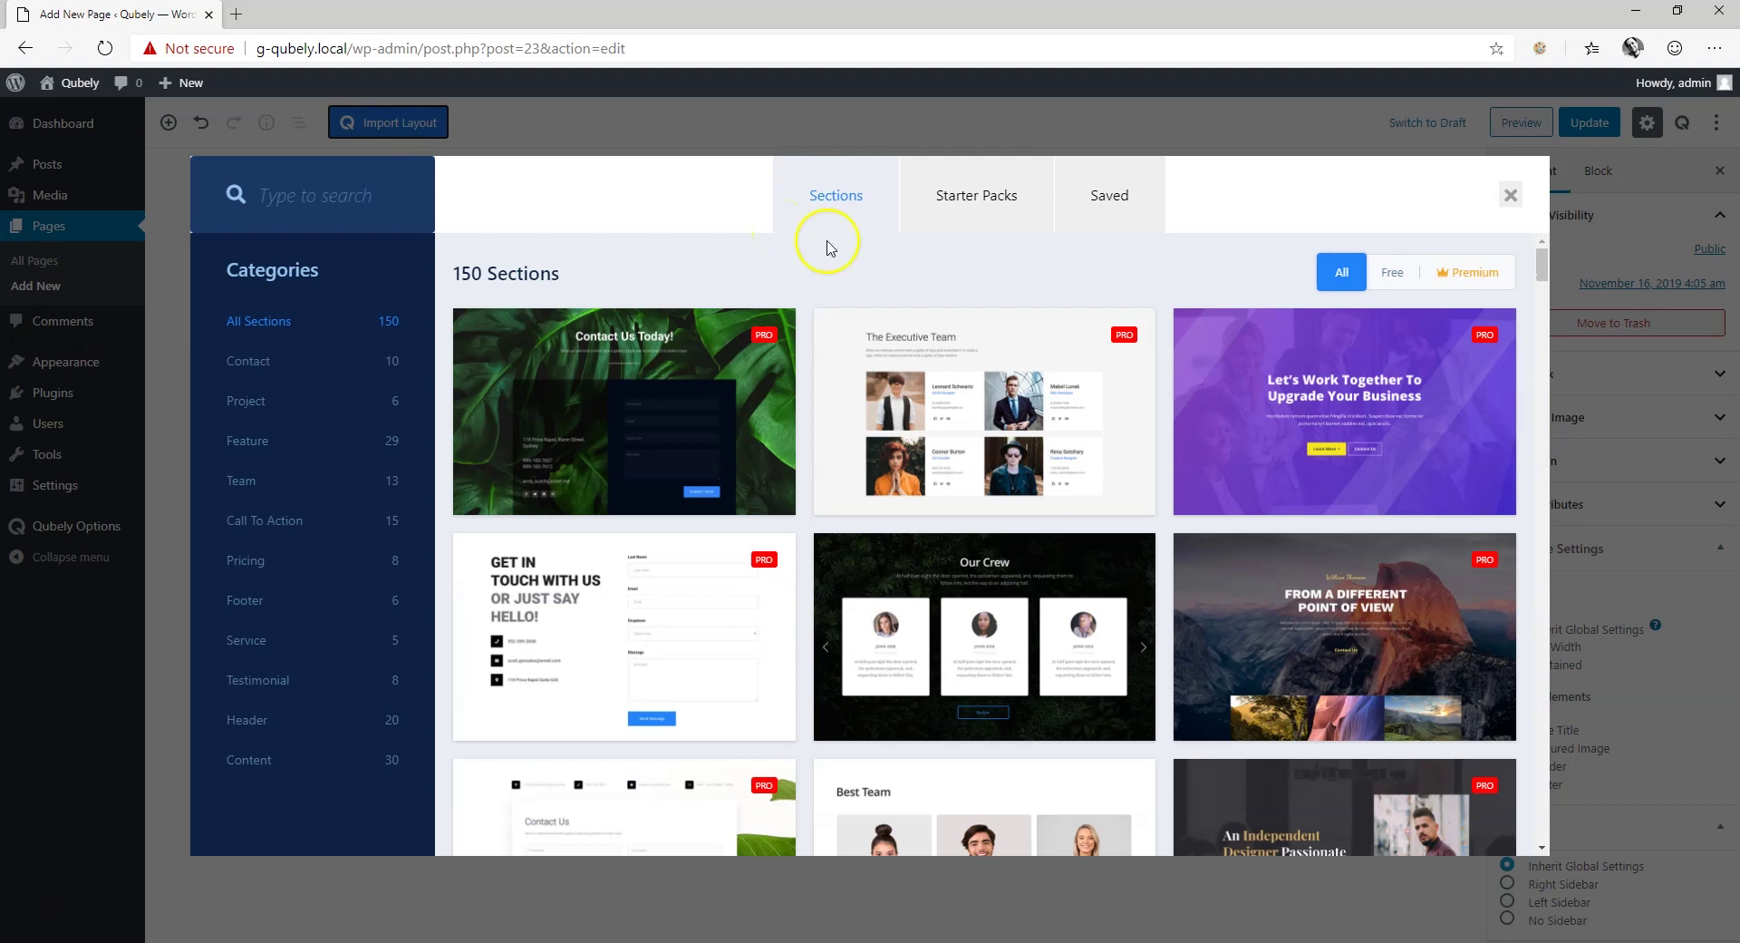
{"action": "left_click", "coordinate": [1392, 272]}
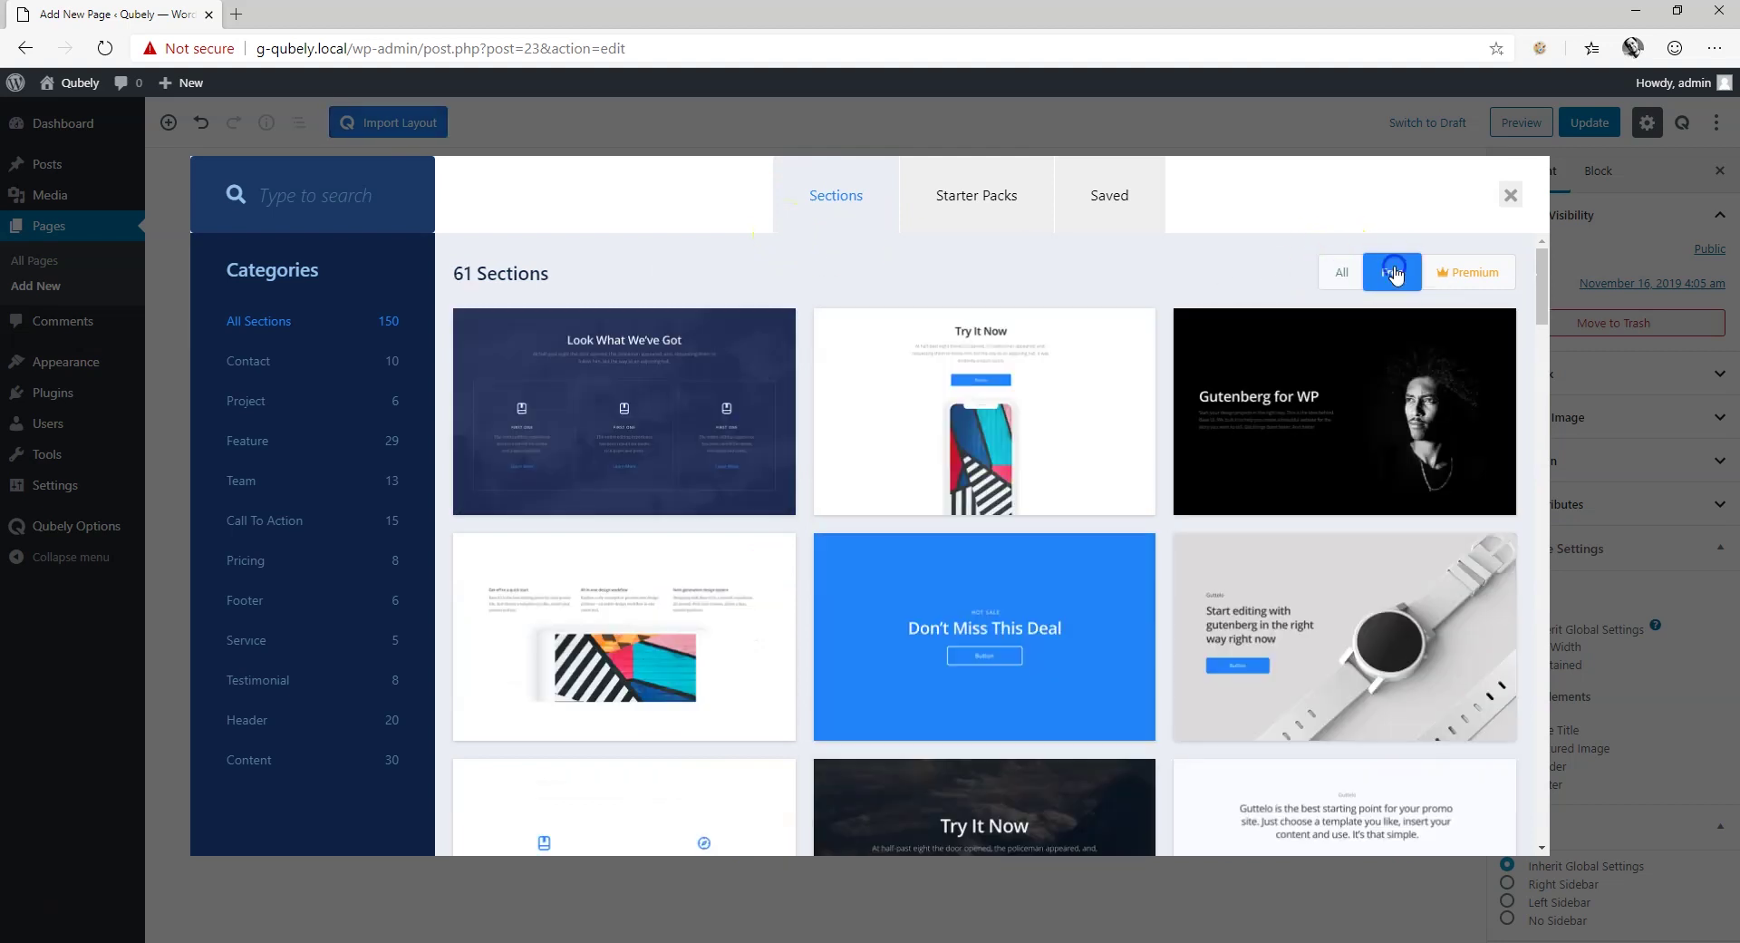
{"action": "left_click", "coordinate": [1459, 281]}
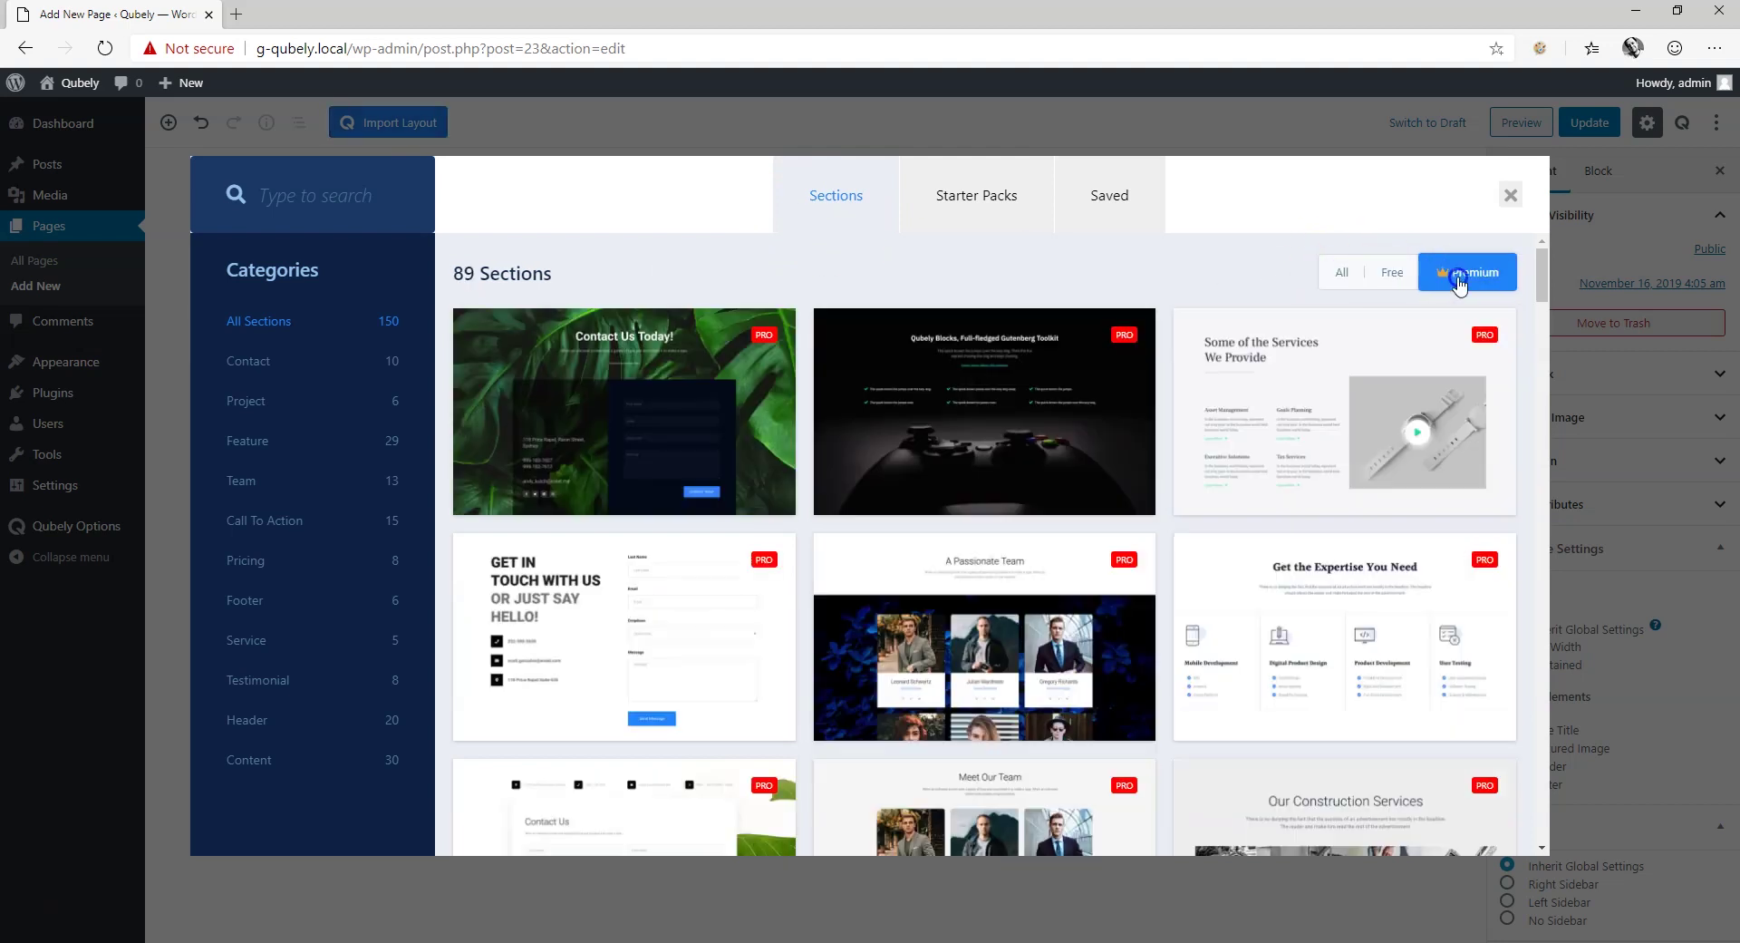
{"action": "left_click", "coordinate": [1346, 276]}
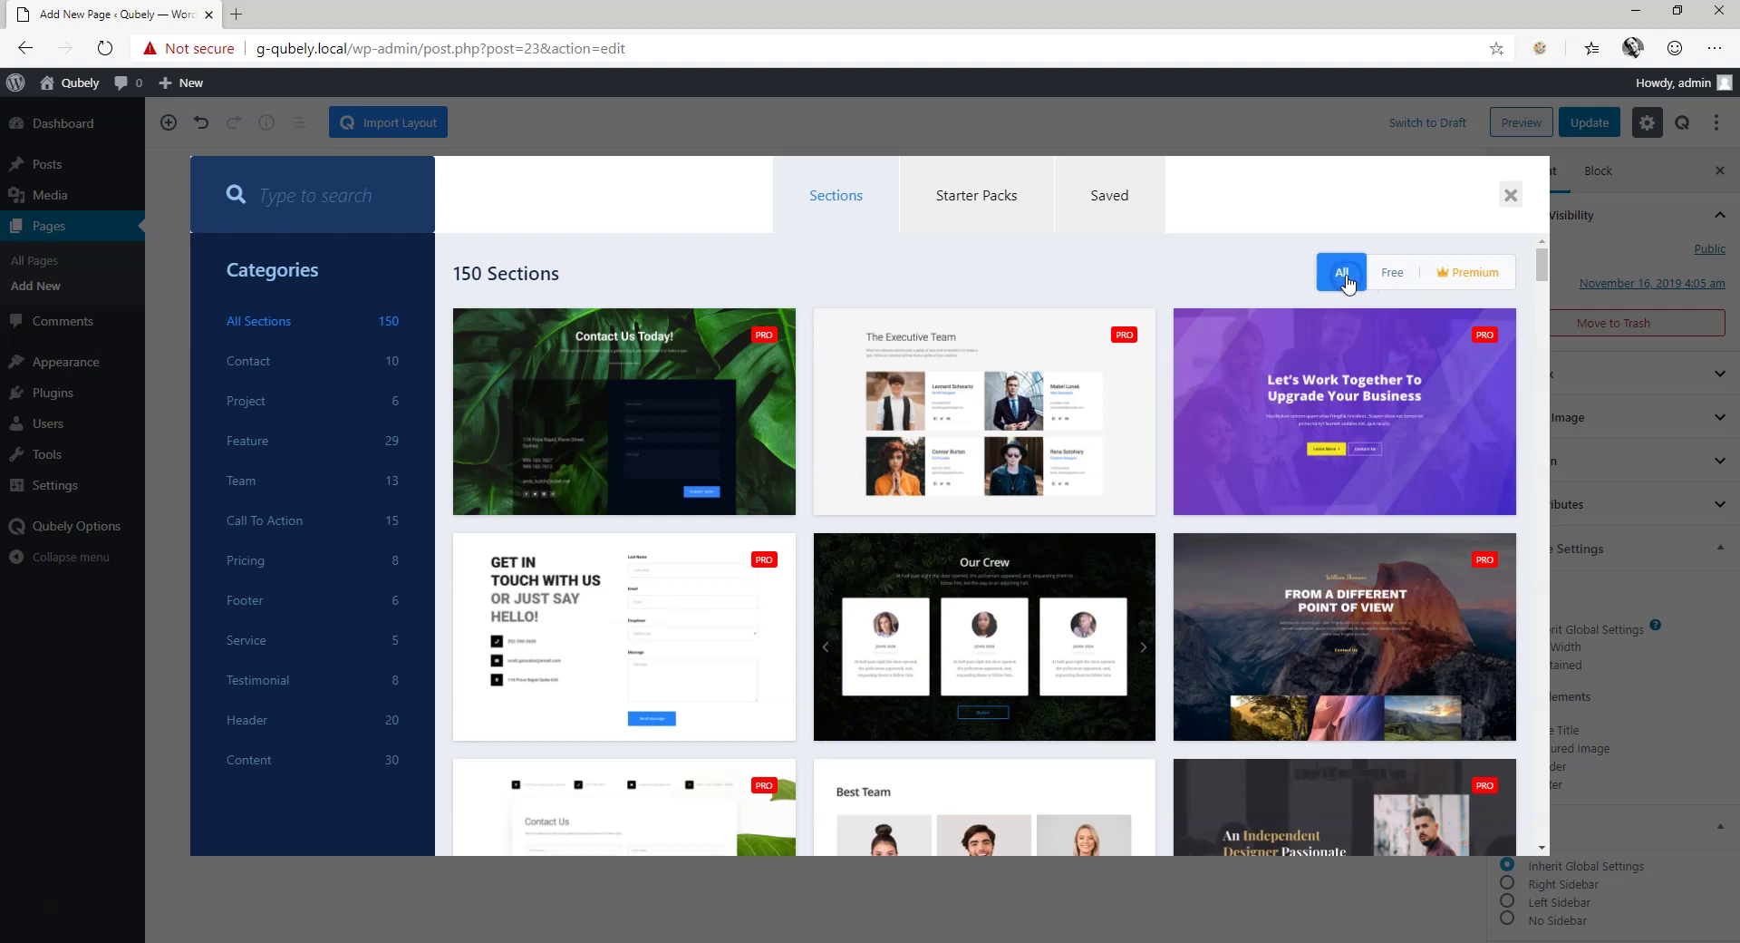
- View starter packs filtered Free, then Premium, and scroll the 11 premium packs
{"action": "left_click", "coordinate": [965, 205]}
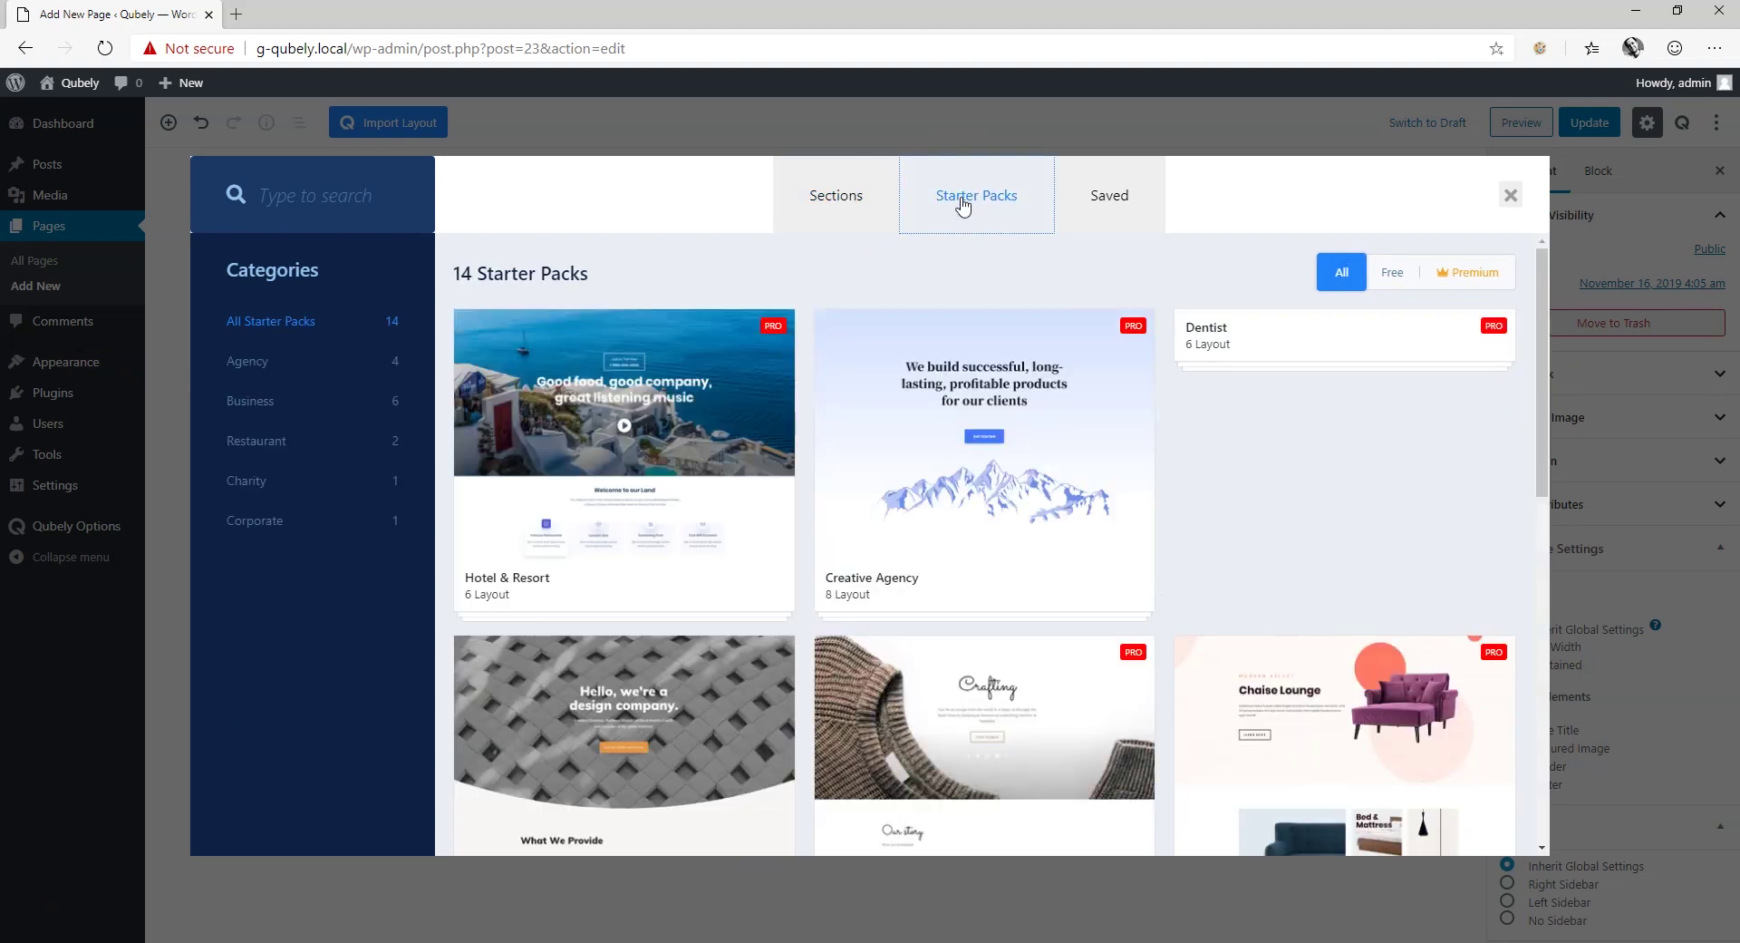
{"action": "left_click", "coordinate": [1405, 273]}
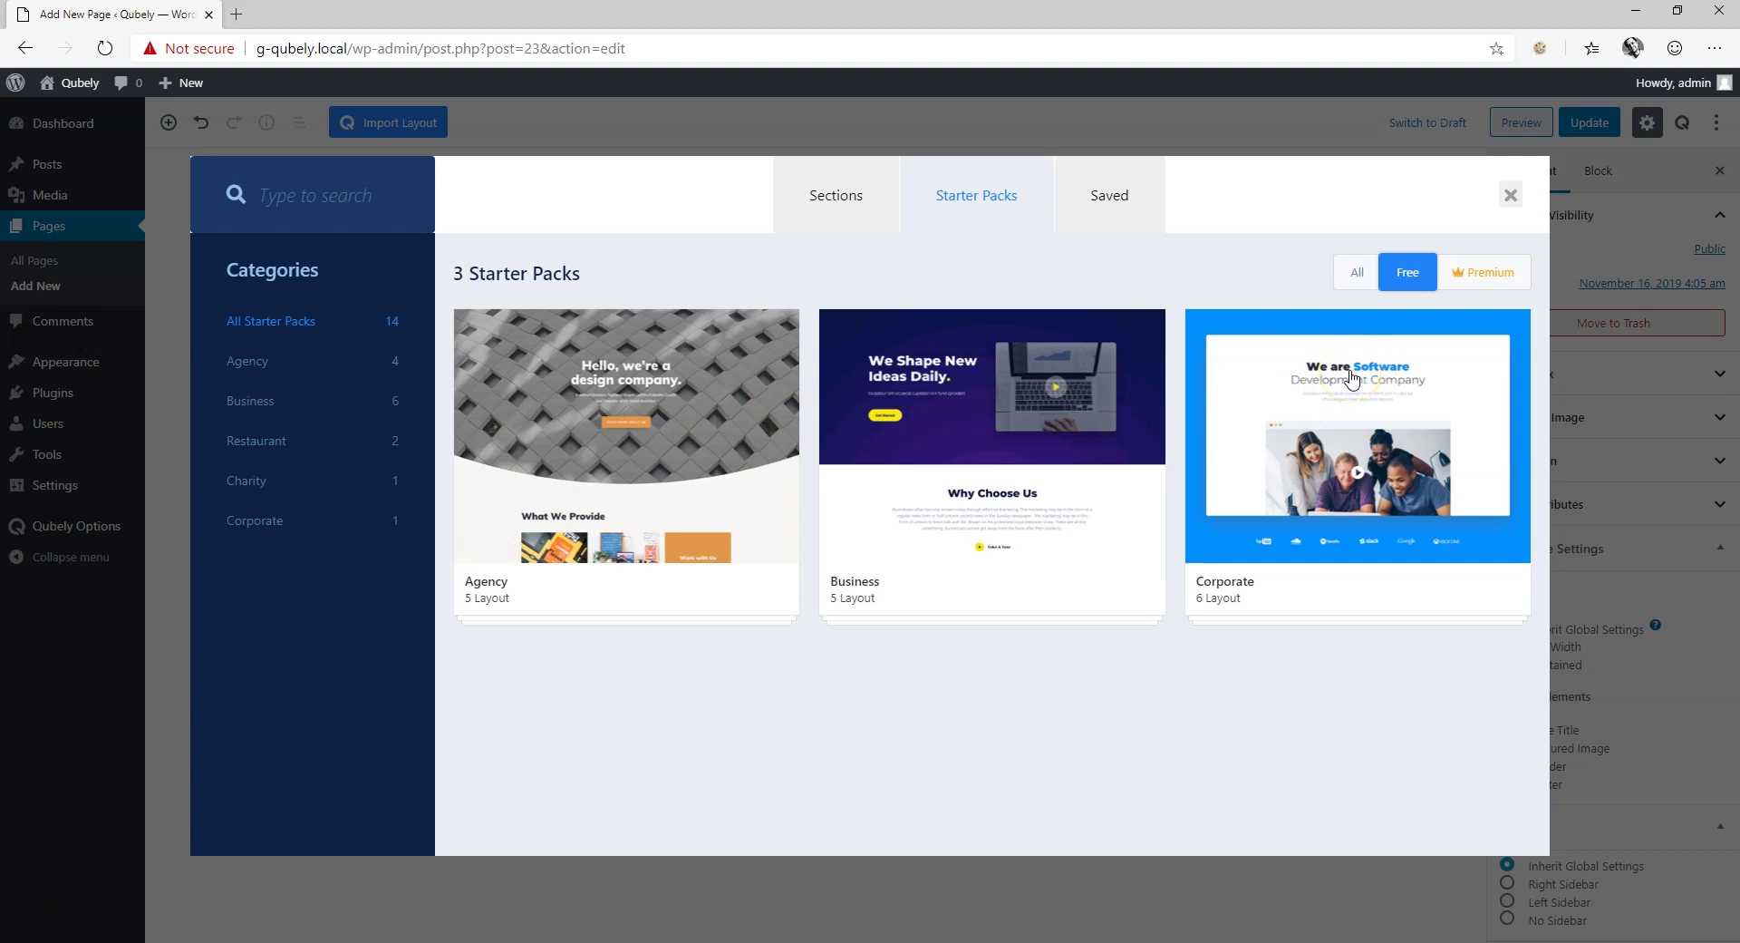
{"action": "left_click", "coordinate": [1480, 272]}
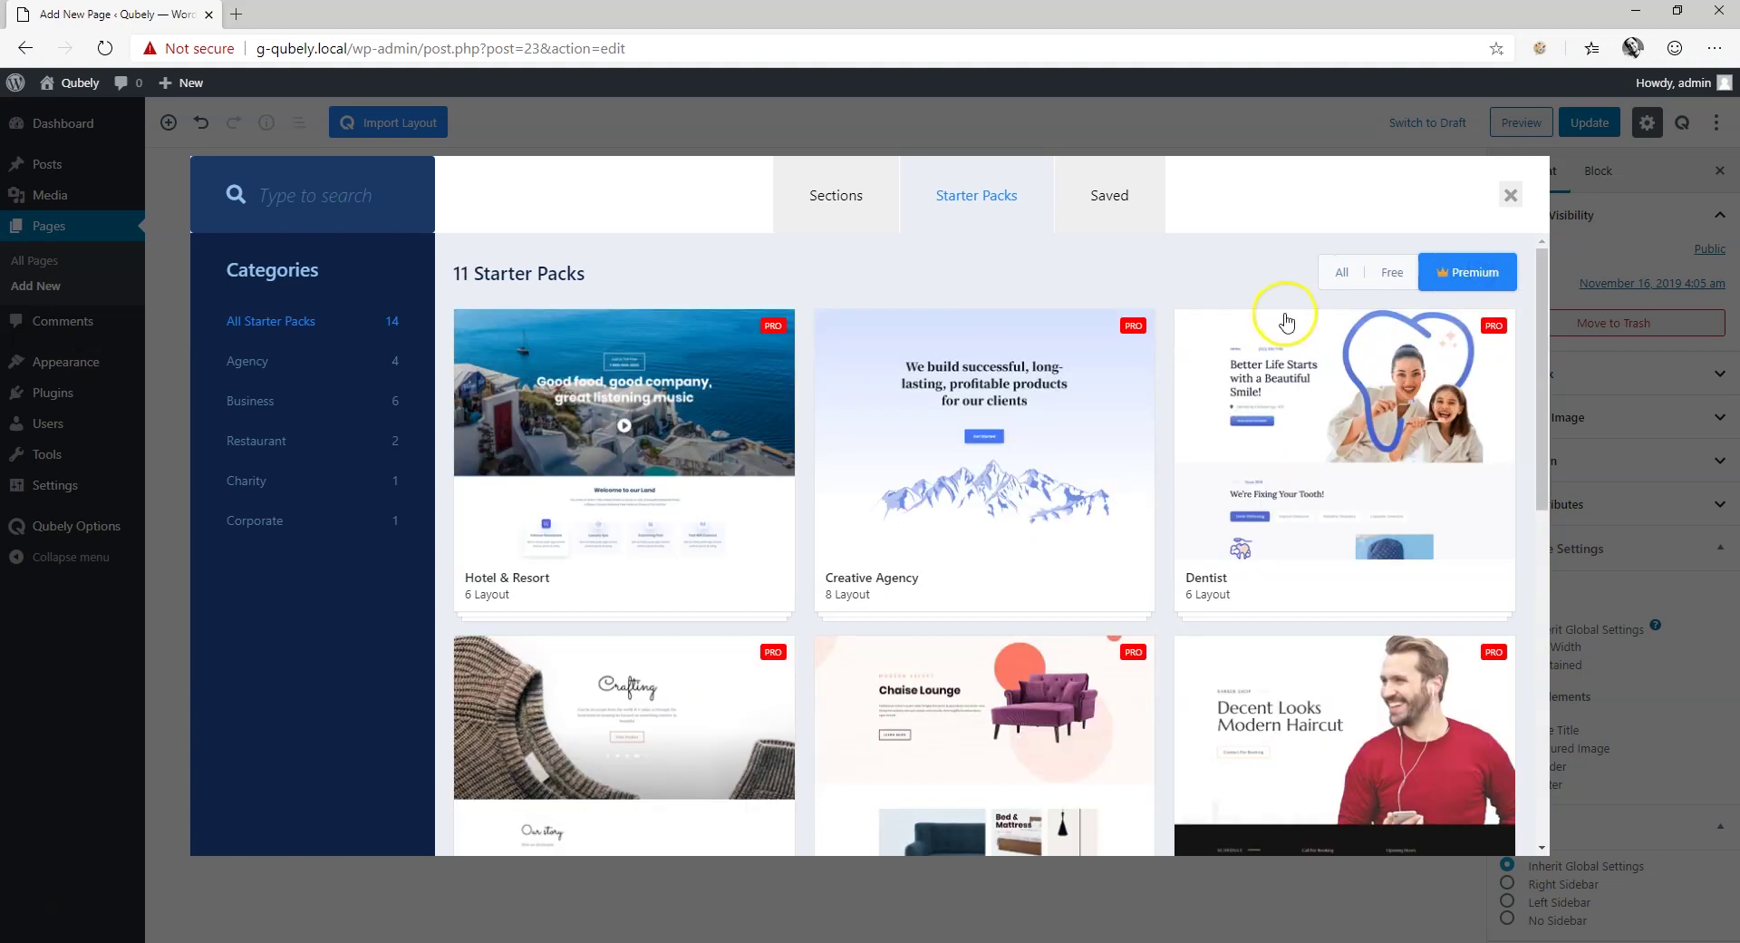
{"action": "scroll", "coordinate": [1288, 321], "scroll_direction": "down", "scroll_amount": 5}
{"action": "scroll", "coordinate": [1288, 321], "scroll_direction": "down", "scroll_amount": 4}
{"action": "scroll", "coordinate": [1288, 321], "scroll_direction": "up", "scroll_amount": 4}
{"action": "scroll", "coordinate": [1288, 321], "scroll_direction": "up", "scroll_amount": 5}
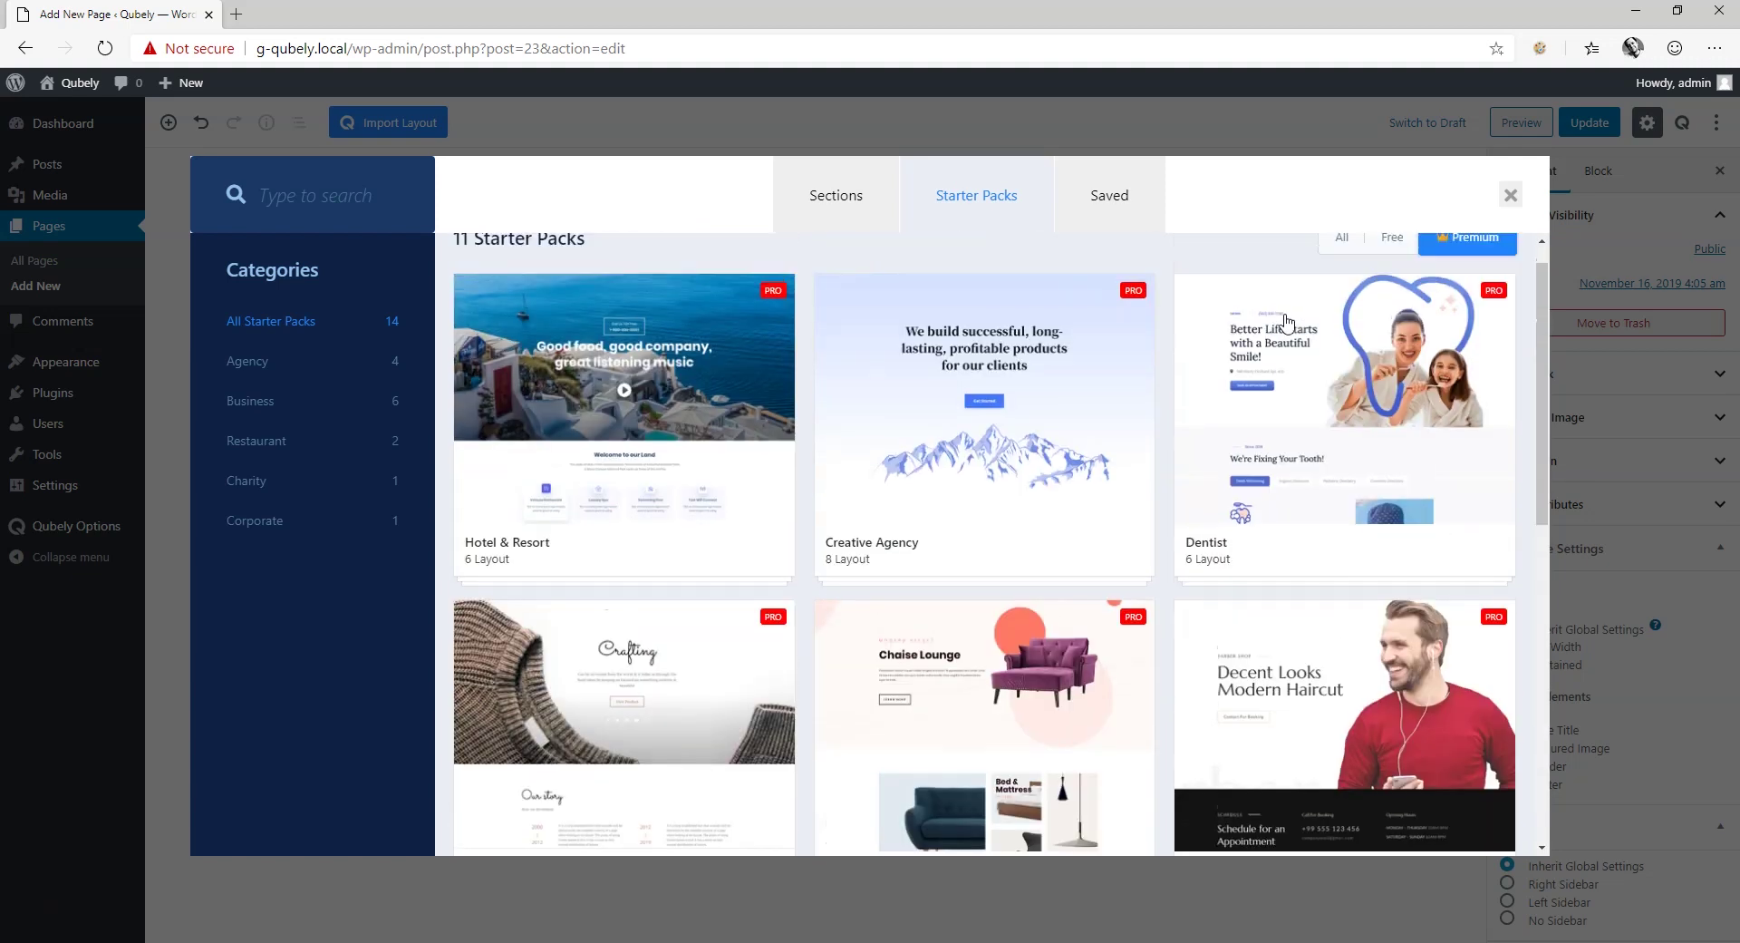
{"action": "scroll", "coordinate": [1288, 320], "scroll_direction": "up", "scroll_amount": 1}
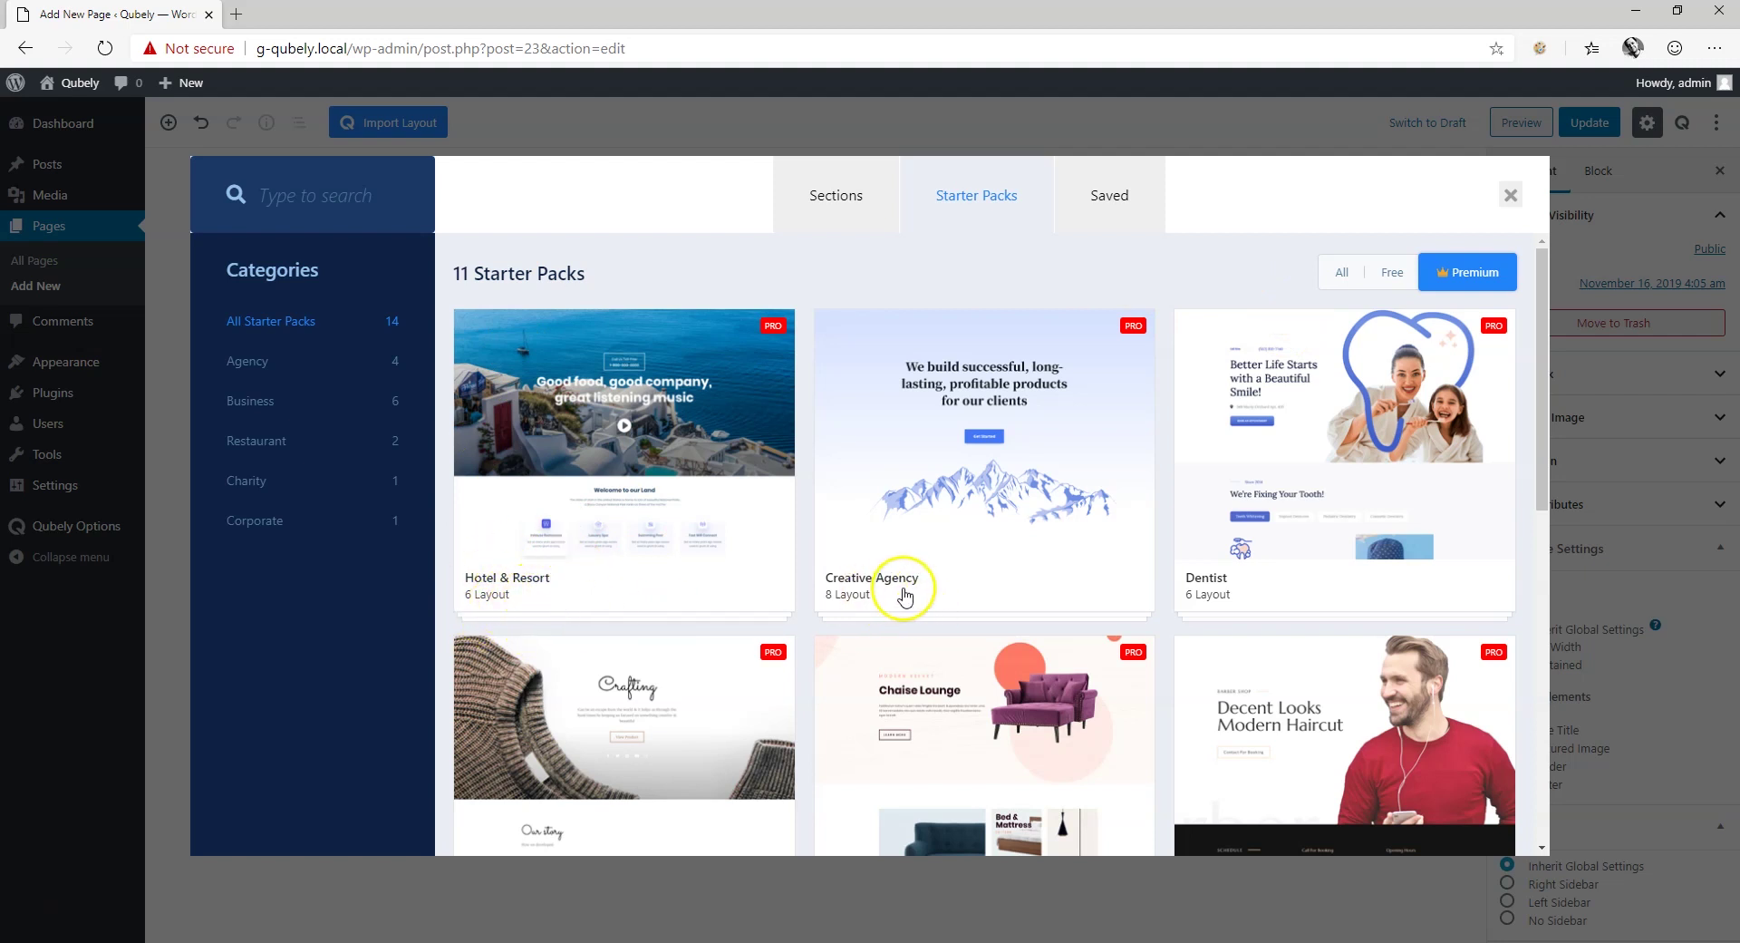
{"action": "scroll", "coordinate": [997, 585], "scroll_direction": "down", "scroll_amount": 3}
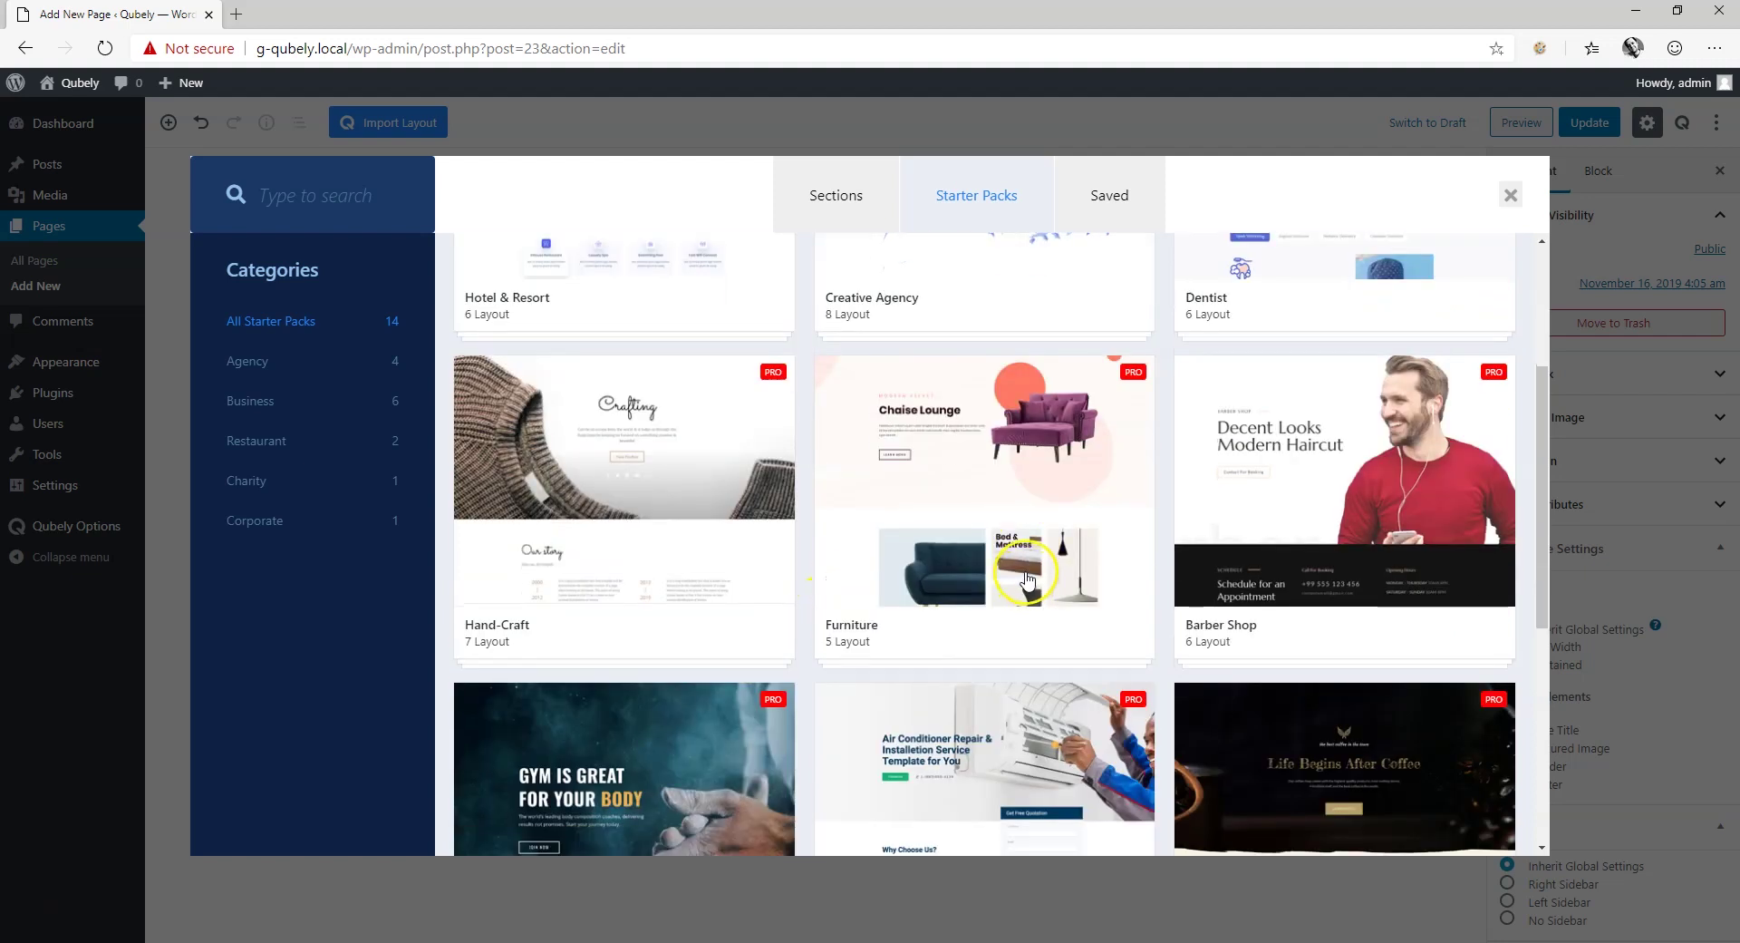
{"action": "scroll", "coordinate": [1027, 580], "scroll_direction": "down", "scroll_amount": 3}
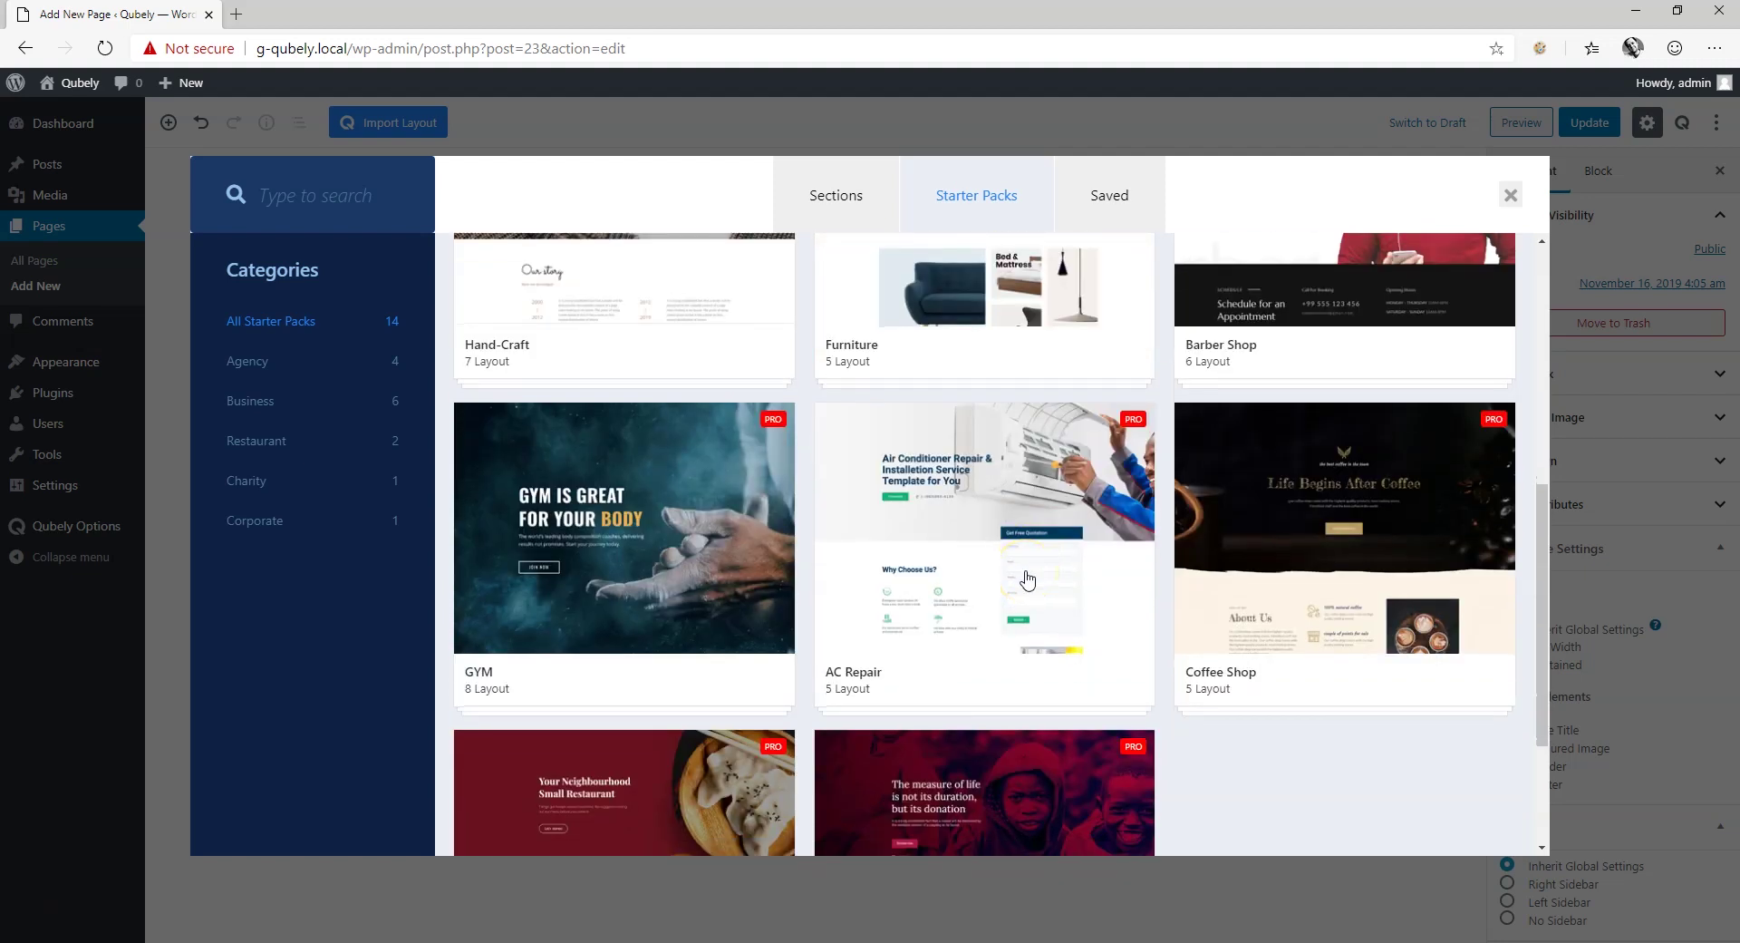
{"action": "scroll", "coordinate": [1027, 580], "scroll_direction": "up", "scroll_amount": 3}
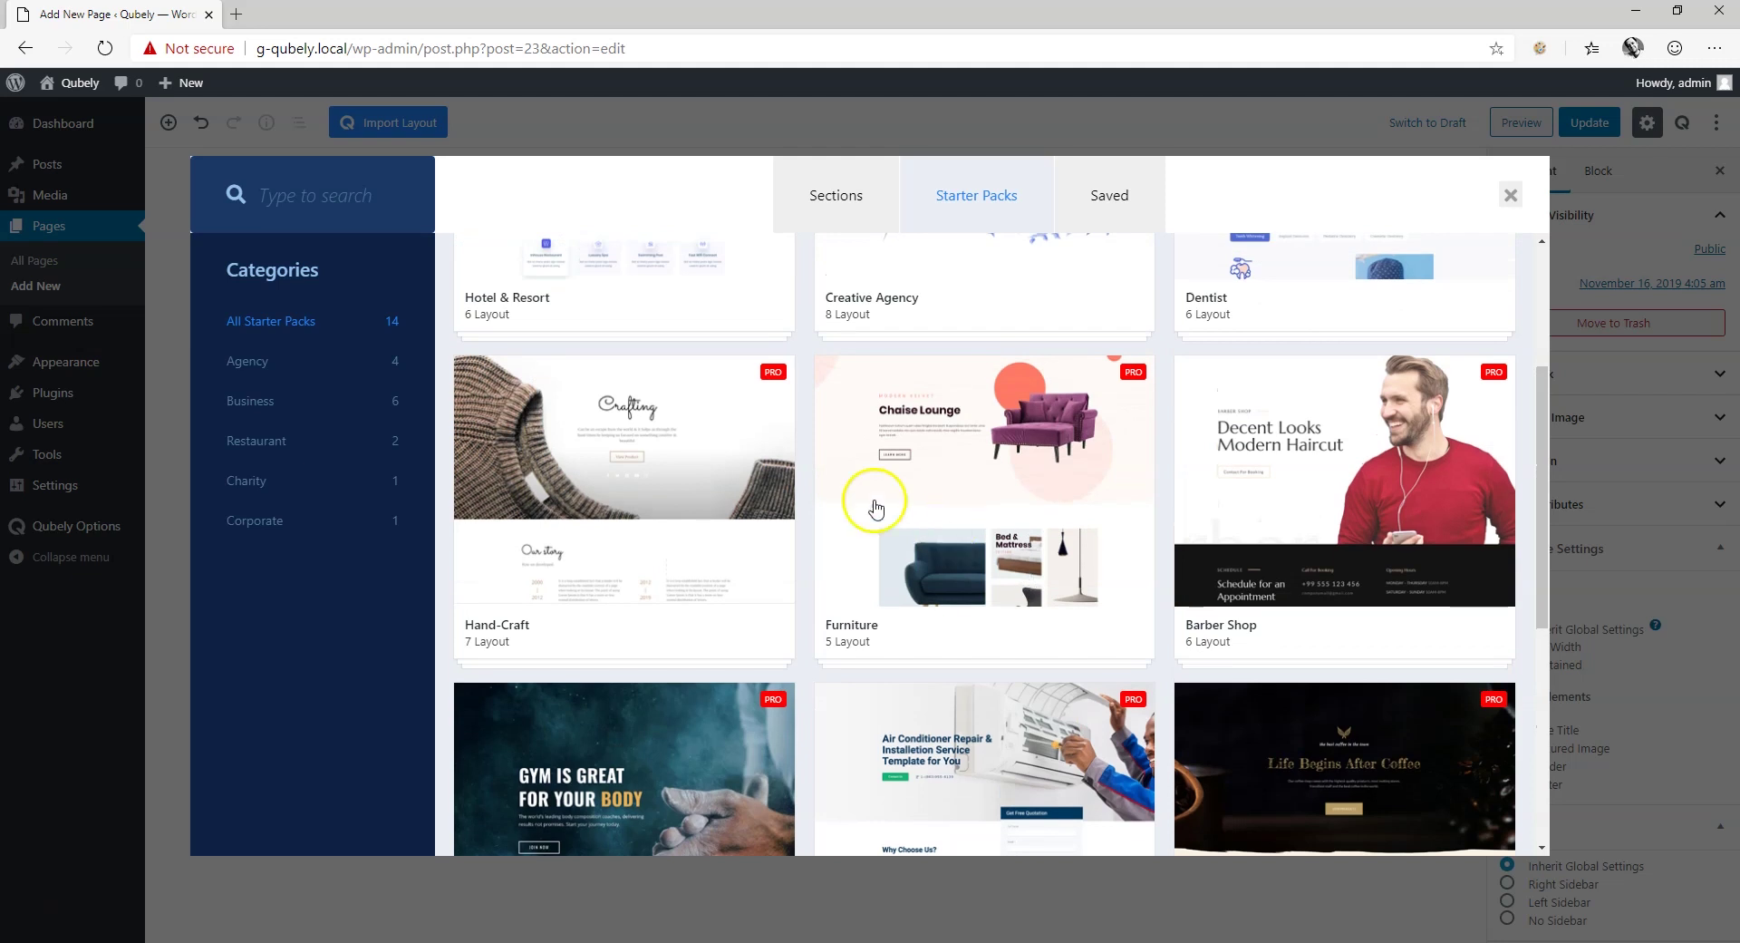
- Open the Hand-Craft starter pack and scroll its seven layouts down to Video
{"action": "left_click", "coordinate": [609, 480]}
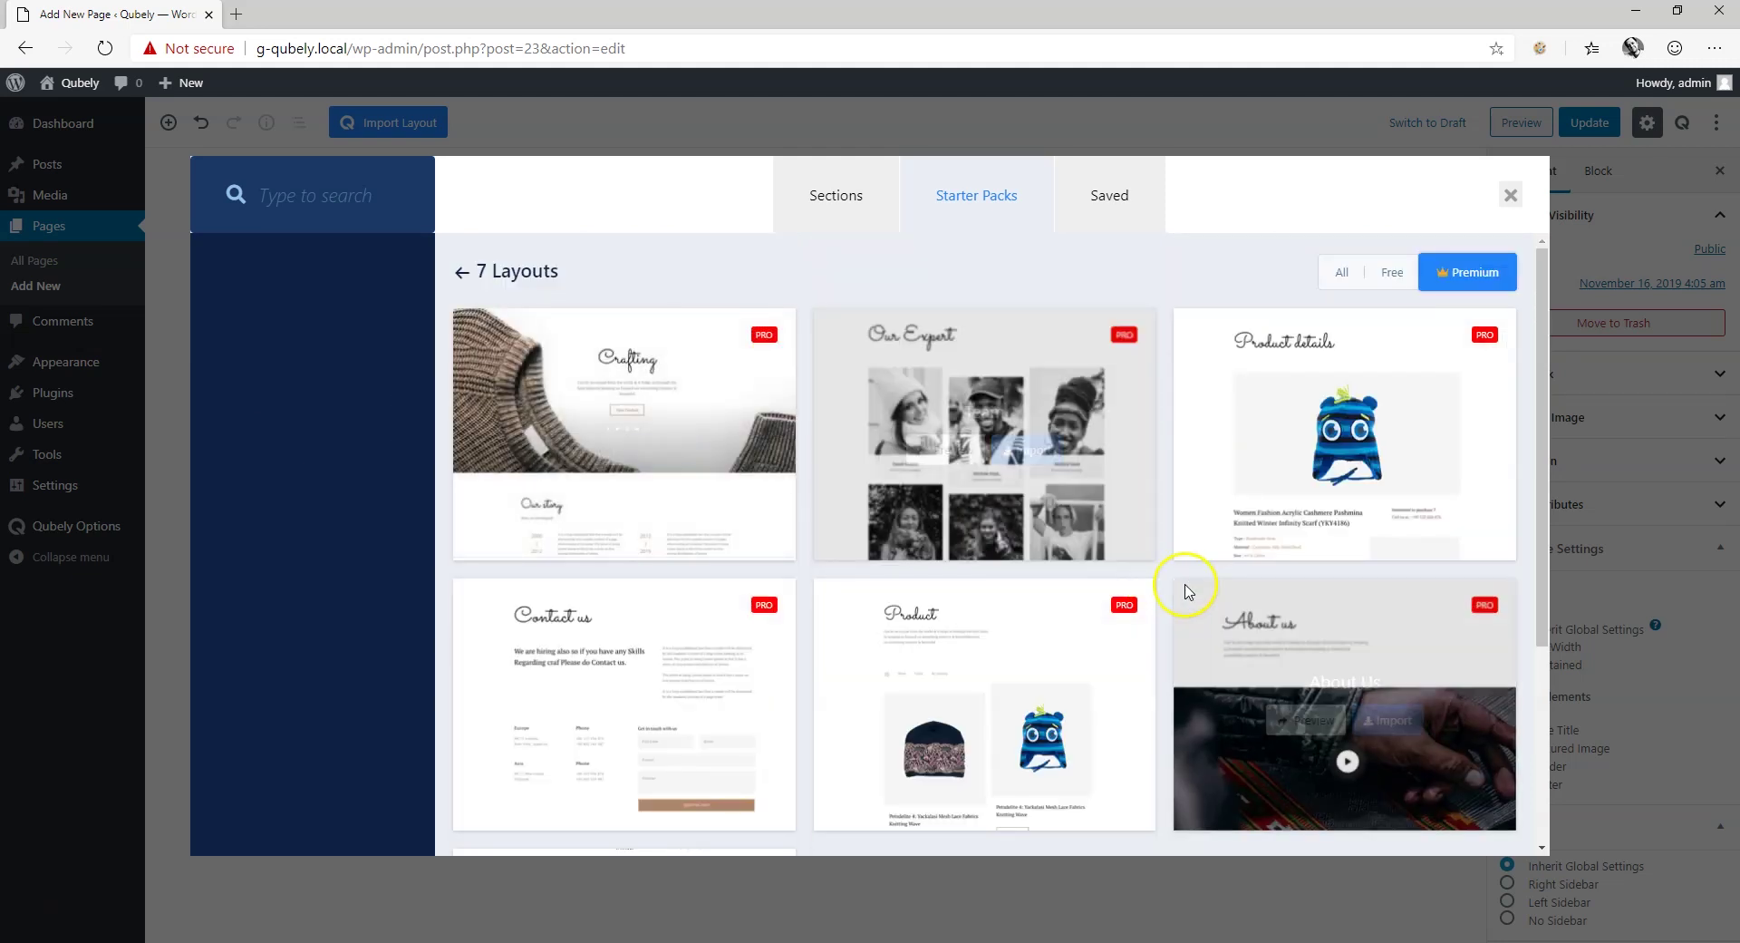
{"action": "scroll", "coordinate": [1196, 591], "scroll_direction": "down", "scroll_amount": 3}
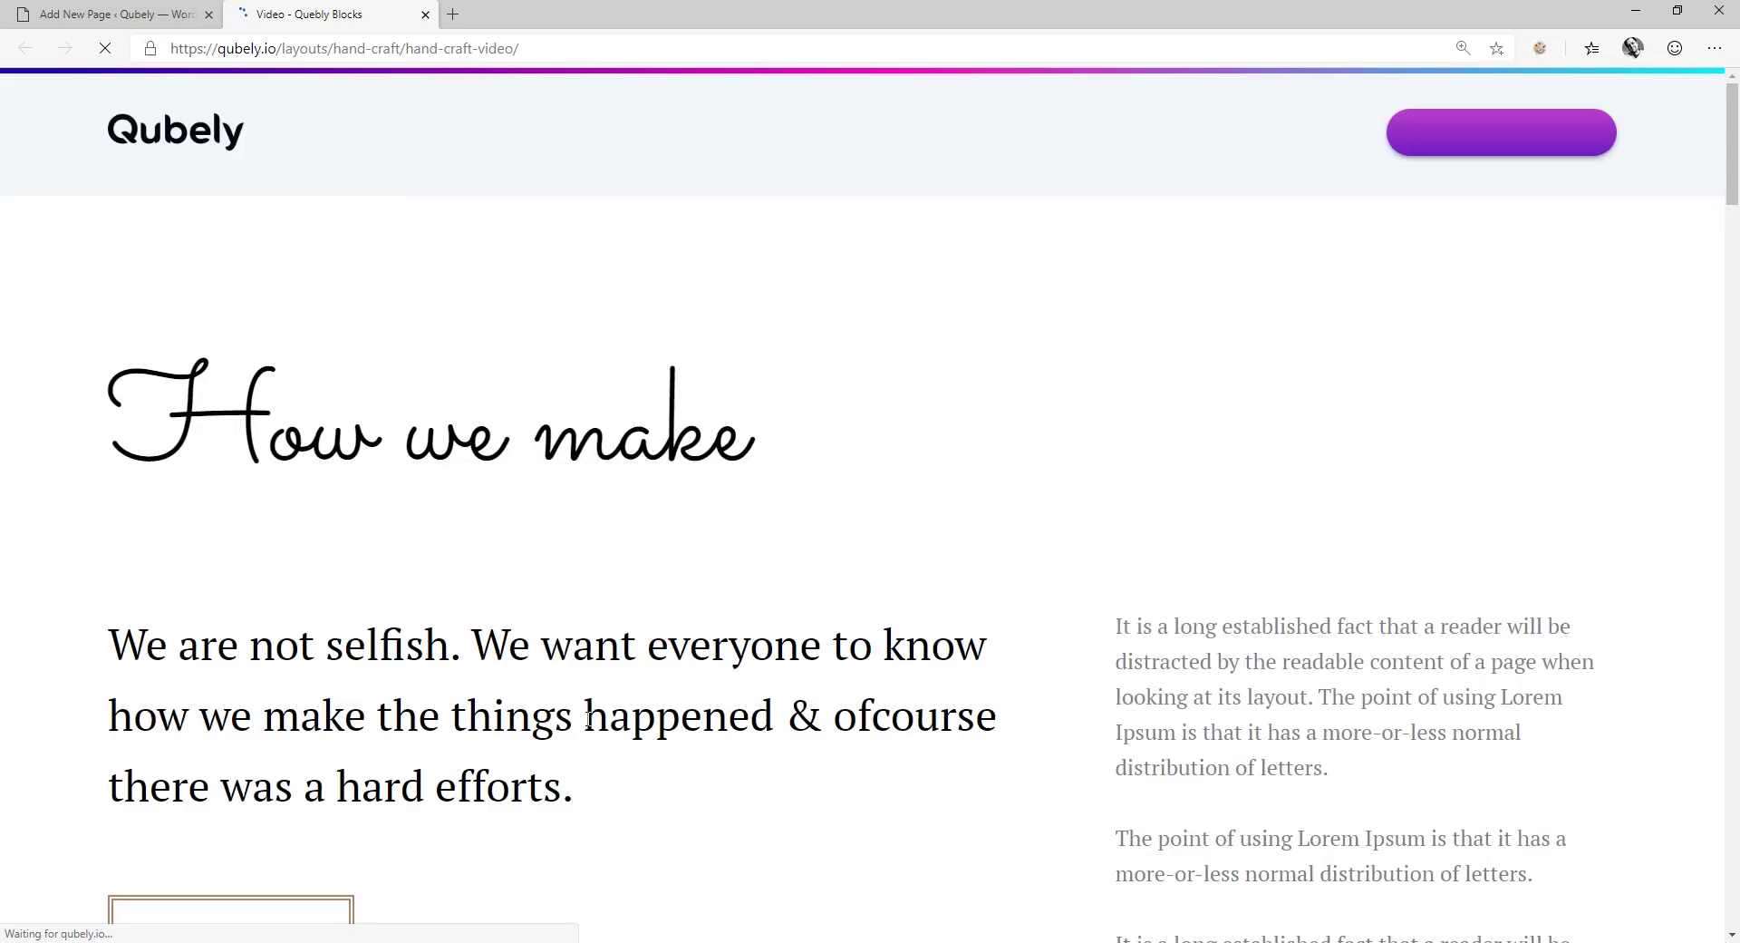
- Scroll the Hand-Craft Video demo on qubely.io down to its footer
{"action": "scroll", "coordinate": [750, 644], "scroll_direction": "down", "scroll_amount": 4}
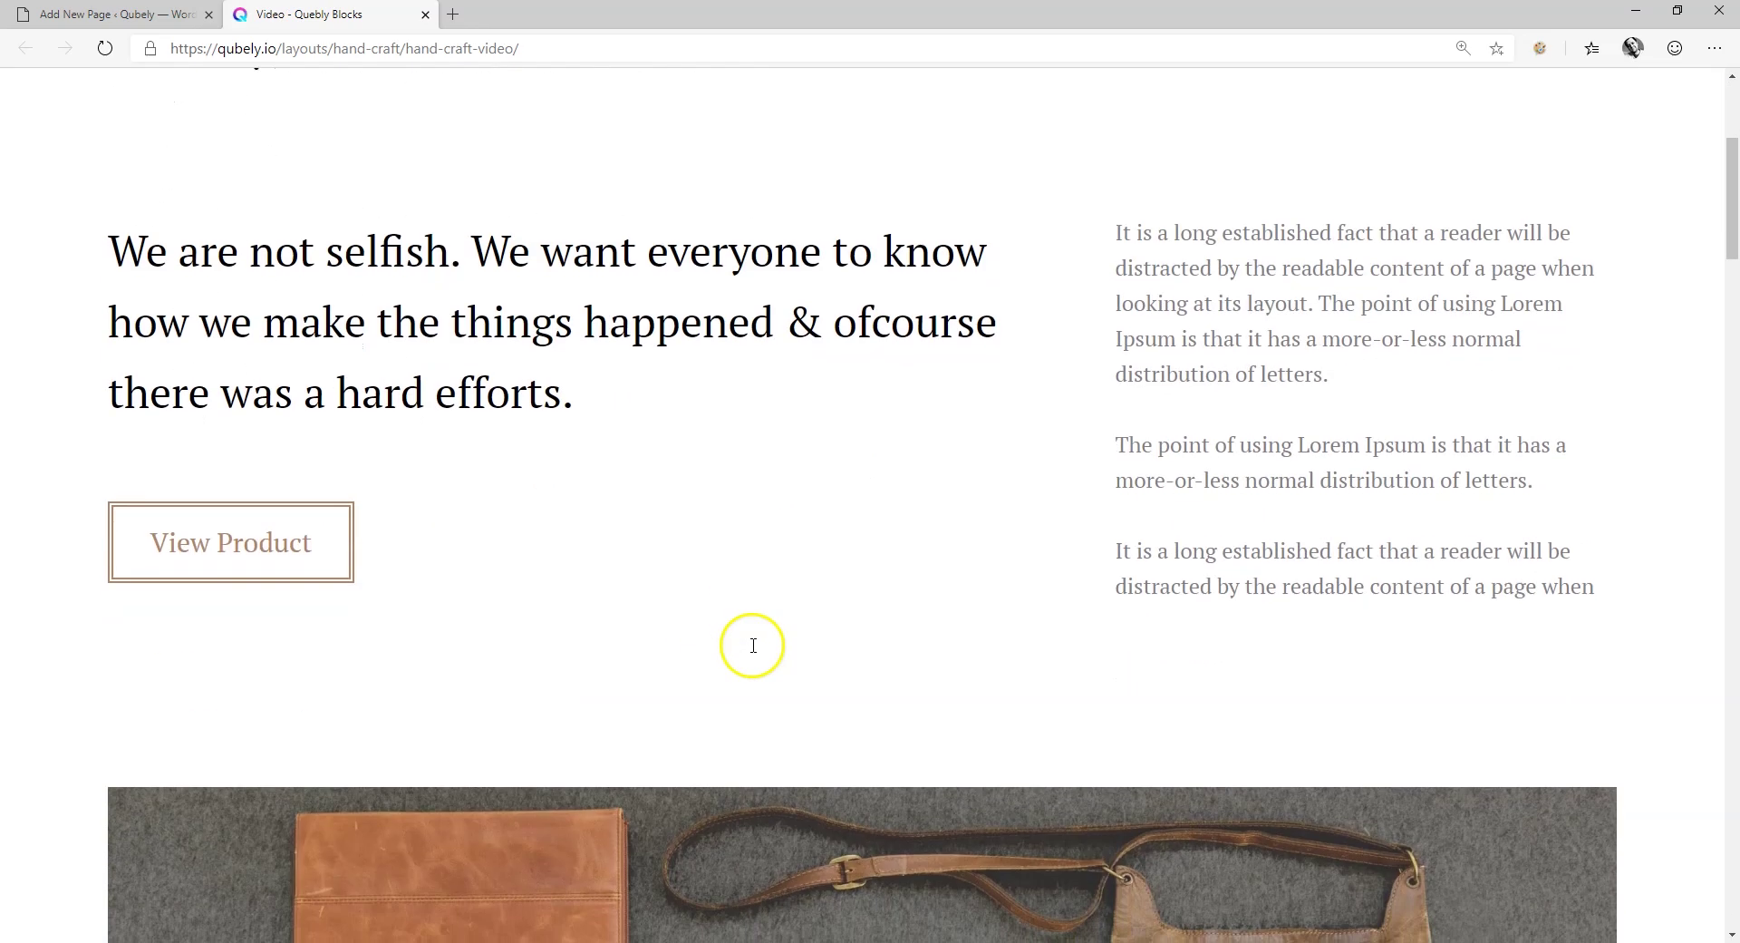
{"action": "scroll", "coordinate": [758, 653], "scroll_direction": "down", "scroll_amount": 4}
{"action": "scroll", "coordinate": [758, 653], "scroll_direction": "down", "scroll_amount": 5}
{"action": "scroll", "coordinate": [758, 653], "scroll_direction": "down", "scroll_amount": 4}
{"action": "scroll", "coordinate": [758, 652], "scroll_direction": "down", "scroll_amount": 1}
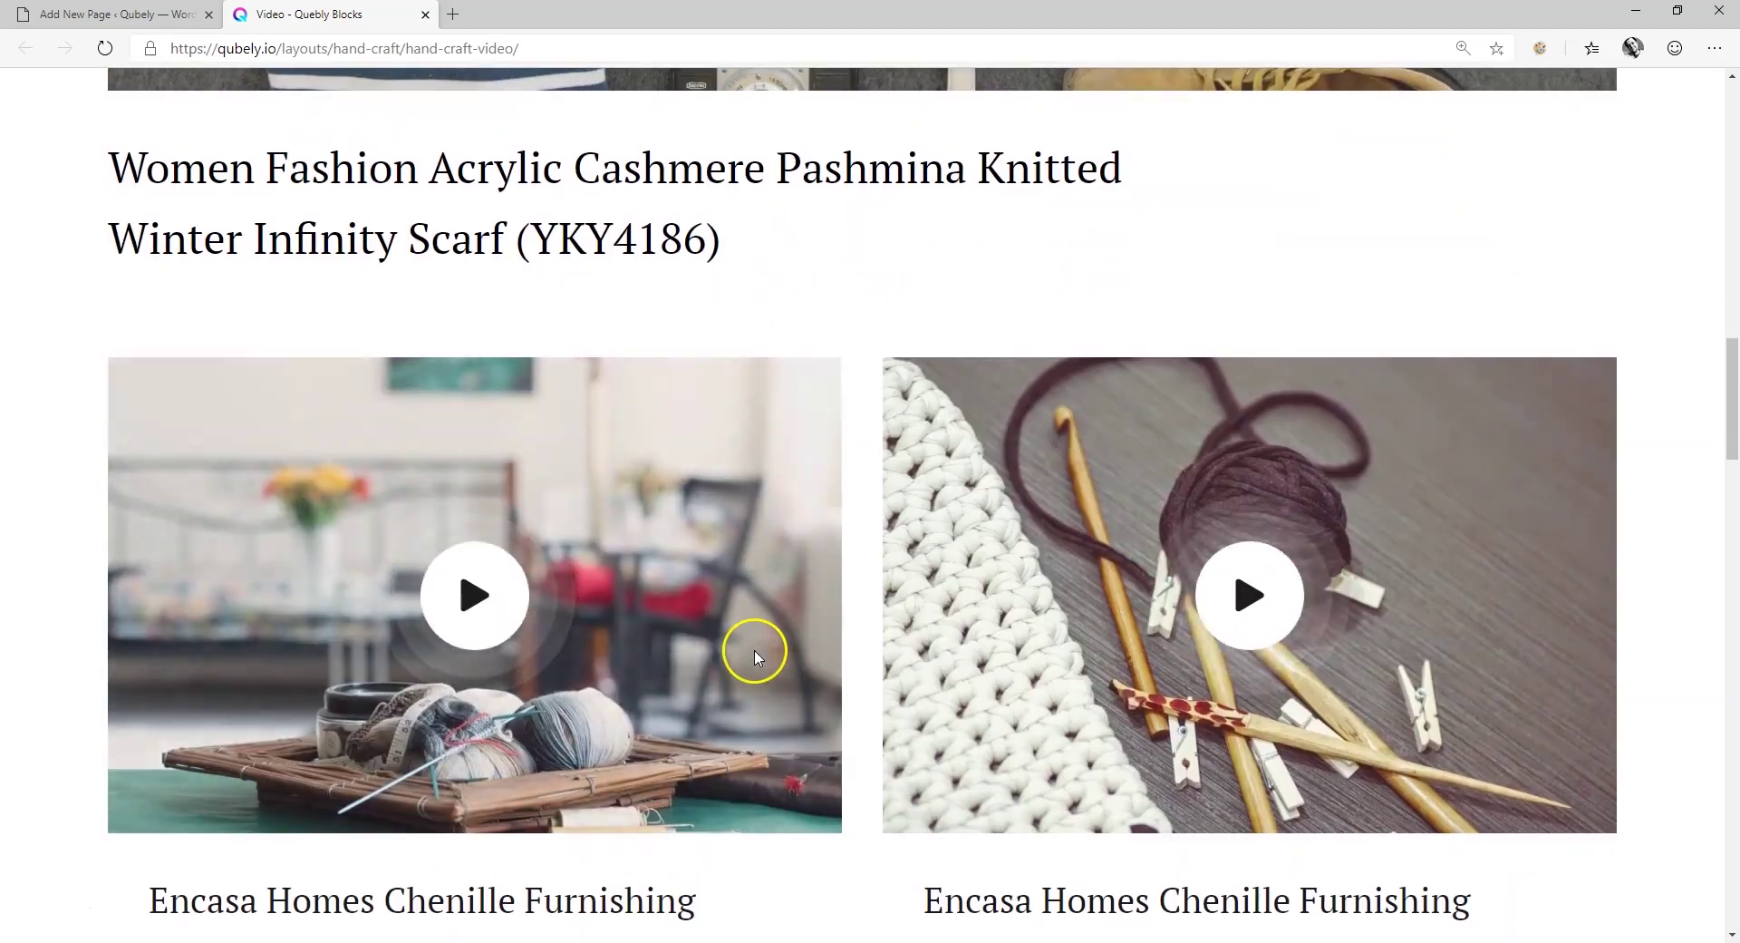
{"action": "scroll", "coordinate": [758, 655], "scroll_direction": "down", "scroll_amount": 4}
{"action": "scroll", "coordinate": [757, 654], "scroll_direction": "up", "scroll_amount": 2}
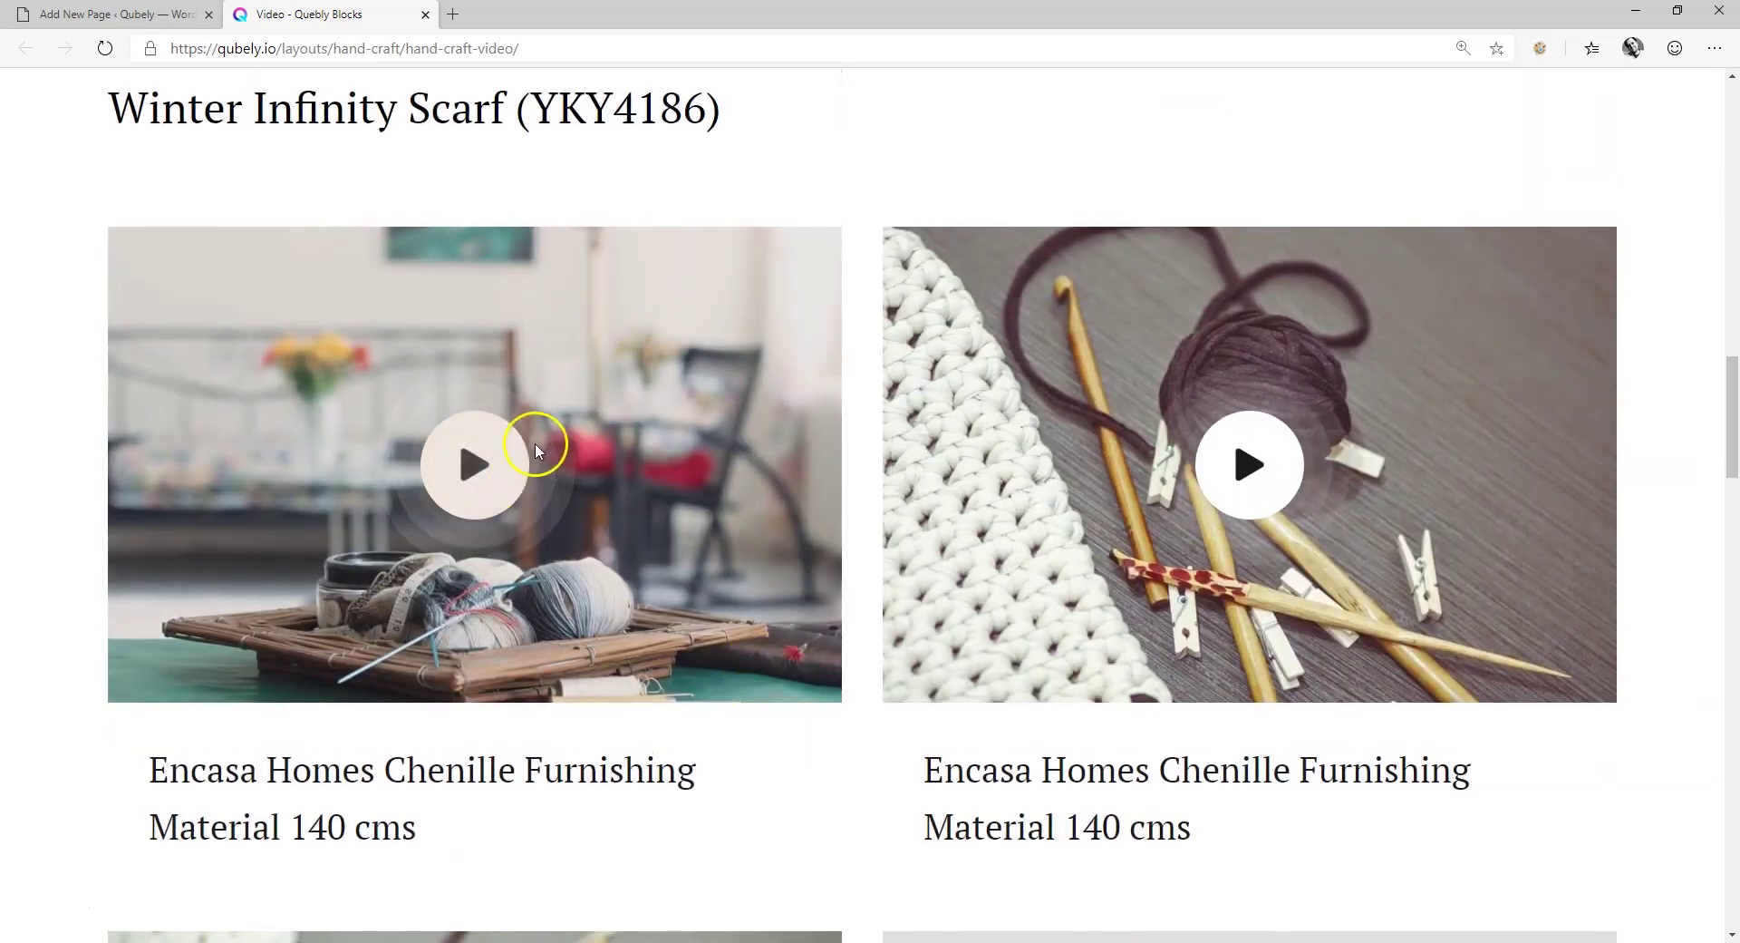
{"action": "scroll", "coordinate": [580, 544], "scroll_direction": "down", "scroll_amount": 1}
{"action": "scroll", "coordinate": [609, 659], "scroll_direction": "down", "scroll_amount": 6}
{"action": "scroll", "coordinate": [652, 593], "scroll_direction": "down", "scroll_amount": 6}
{"action": "scroll", "coordinate": [652, 594], "scroll_direction": "down", "scroll_amount": 7}
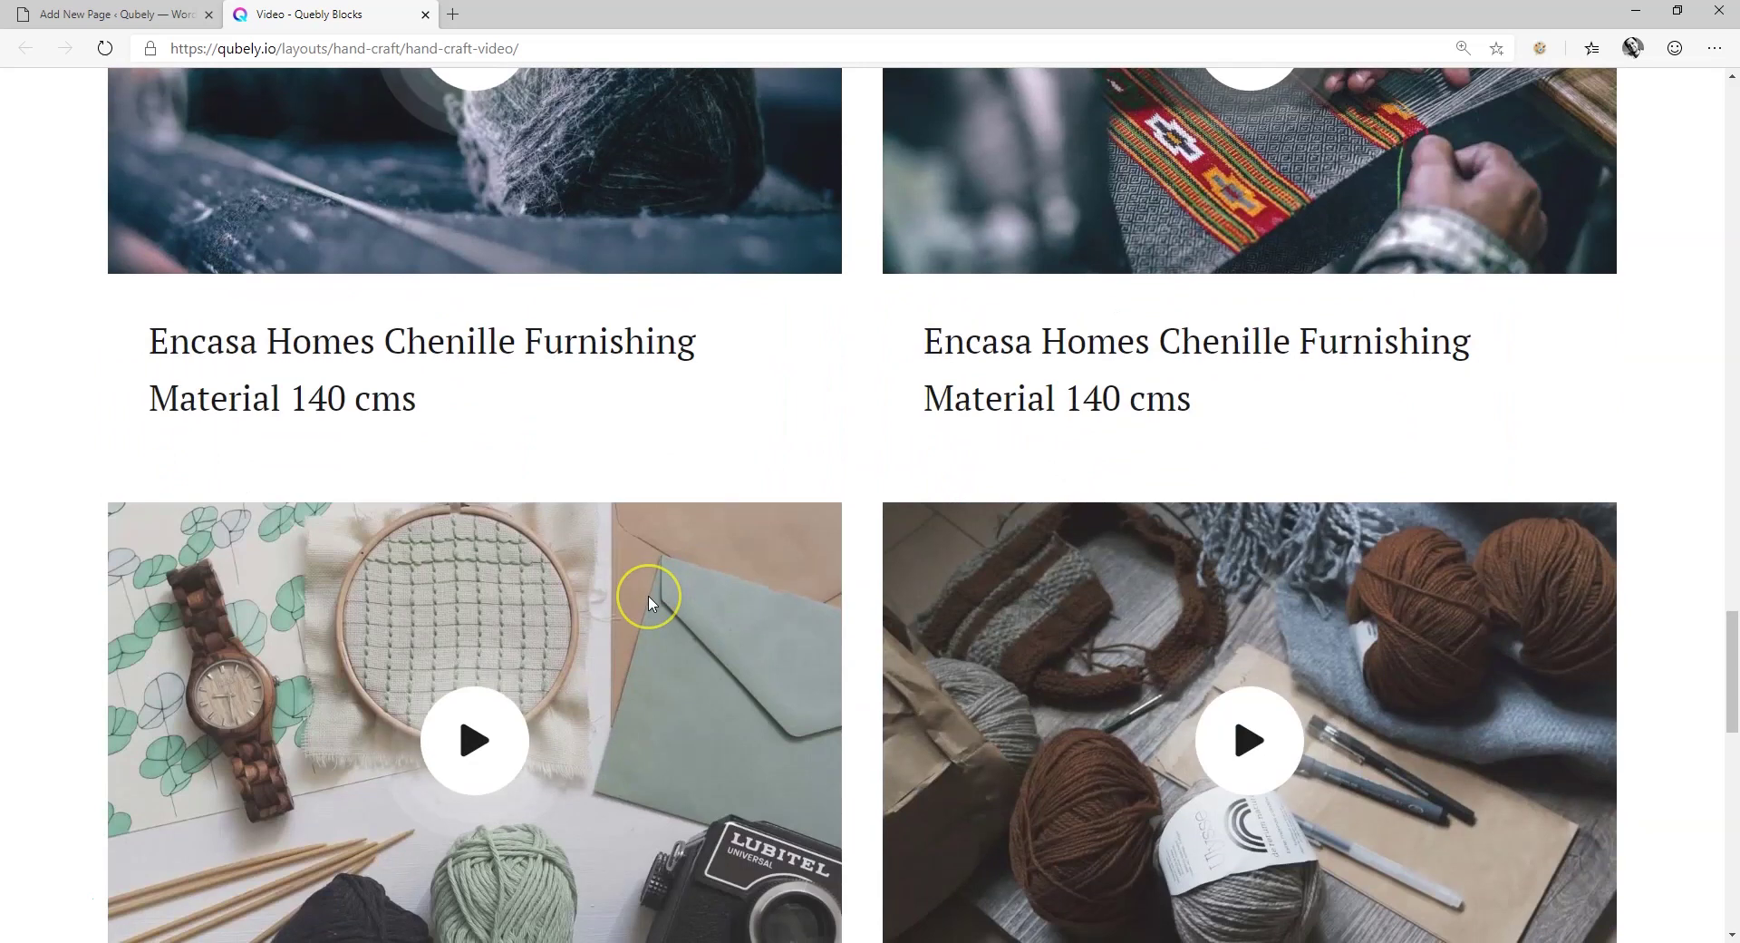
{"action": "scroll", "coordinate": [650, 603], "scroll_direction": "down", "scroll_amount": 7}
{"action": "scroll", "coordinate": [650, 604], "scroll_direction": "down", "scroll_amount": 8}
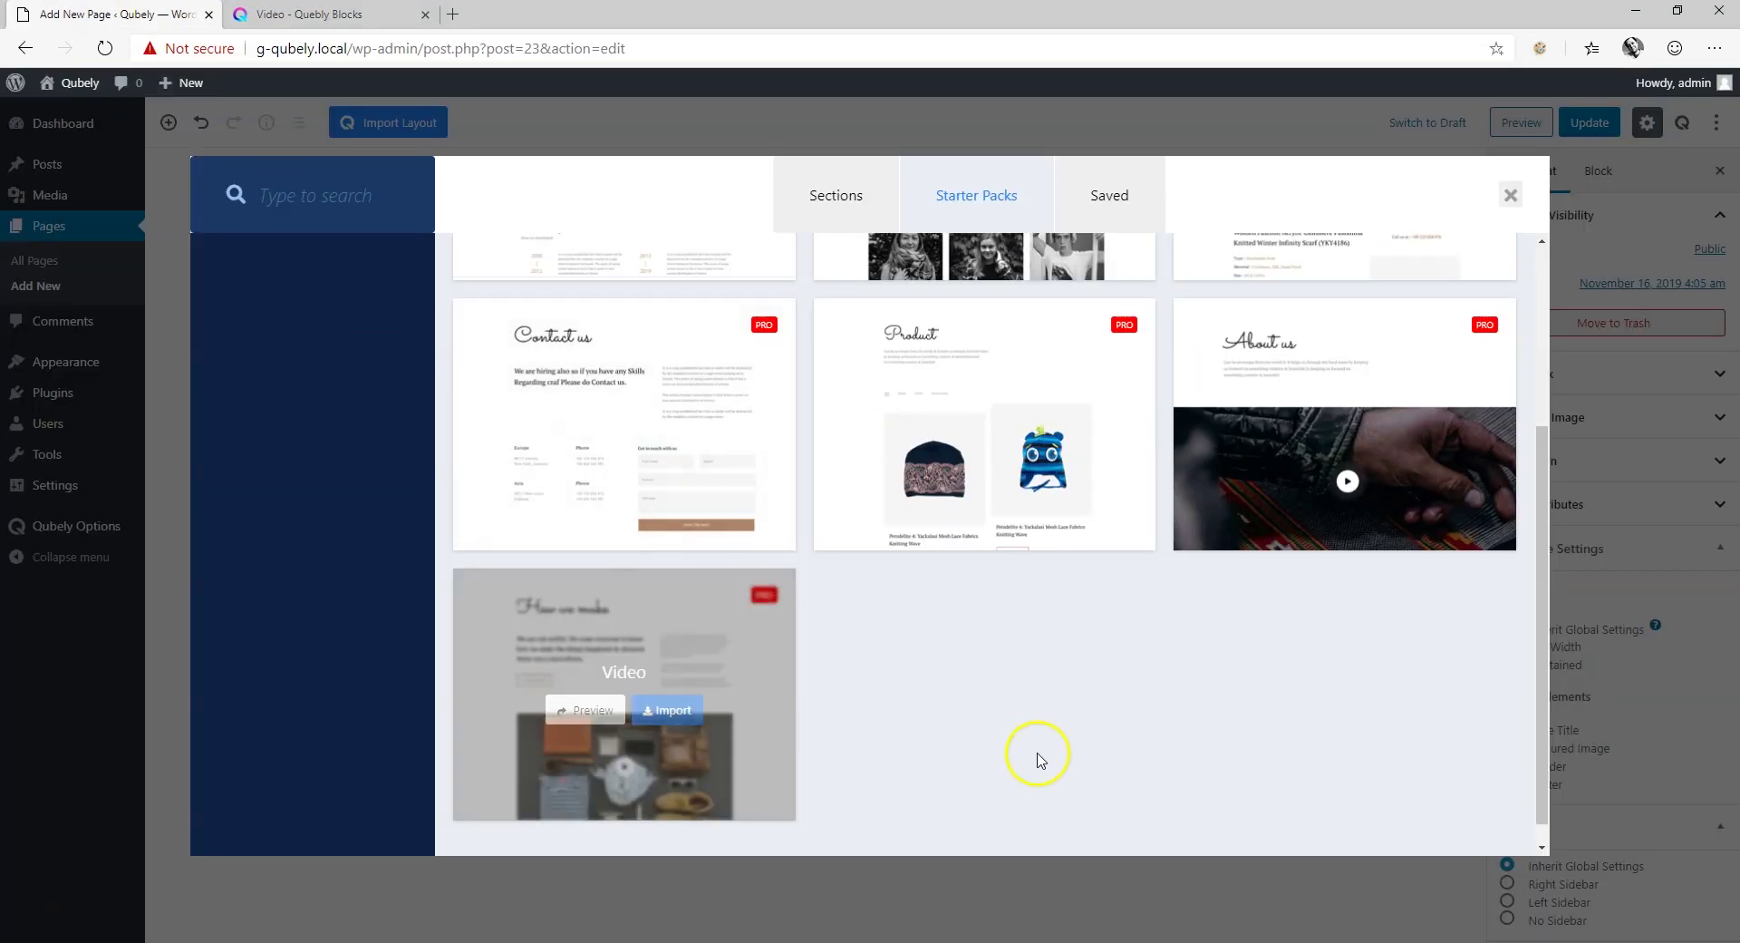
{"action": "scroll", "coordinate": [1034, 749], "scroll_direction": "up", "scroll_amount": 2}
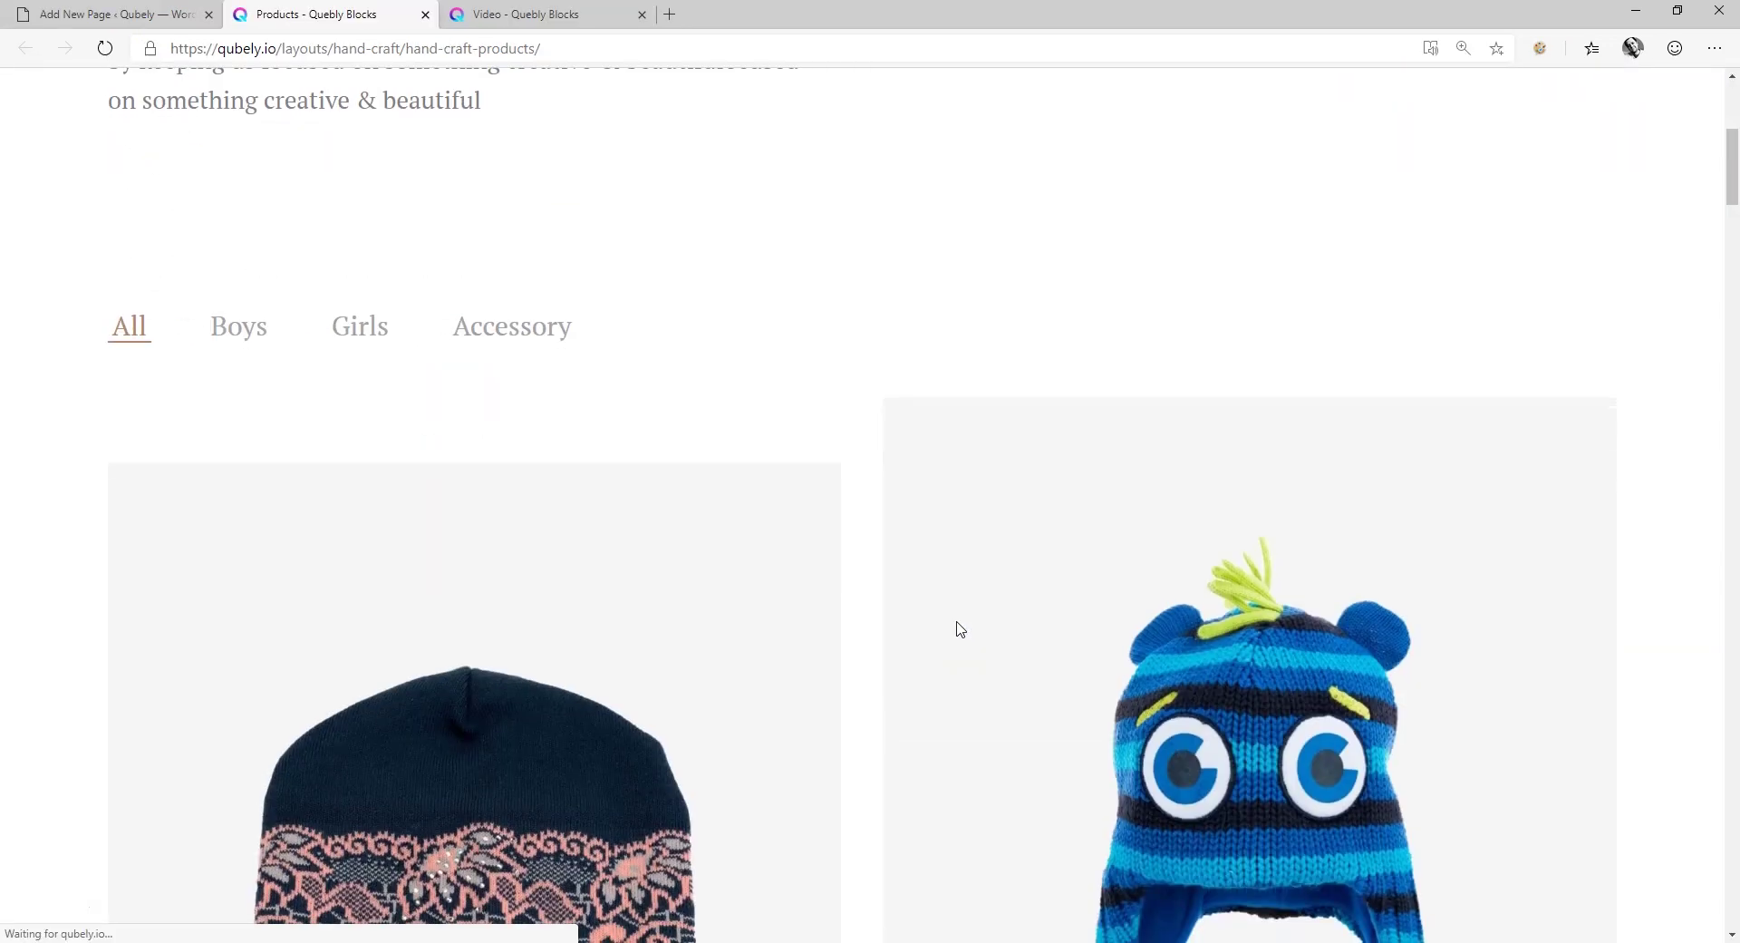
- Scroll through the demo's team and FAQ sections, then return to the WordPress editor
{"action": "scroll", "coordinate": [956, 625], "scroll_direction": "down", "scroll_amount": 3}
- Filter the Hand-Craft Products demo listings to Boys, then Girls
{"action": "scroll", "coordinate": [956, 625], "scroll_direction": "up", "scroll_amount": 4}
{"action": "left_click", "coordinate": [245, 463]}
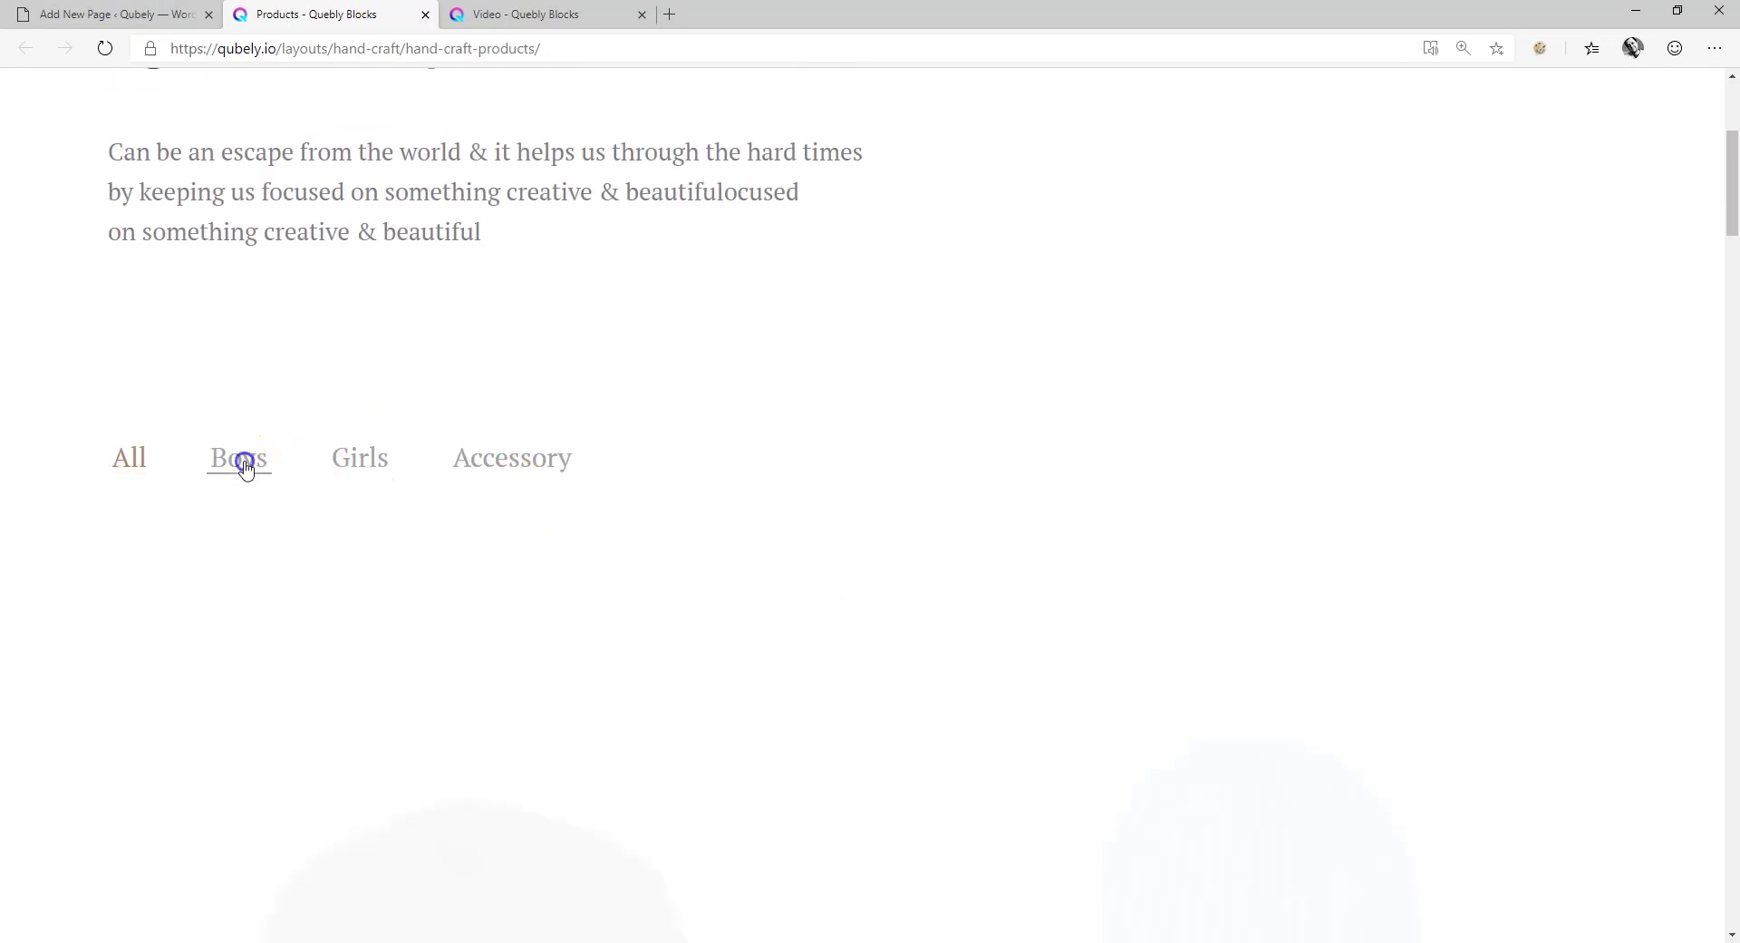
{"action": "left_click", "coordinate": [367, 460]}
{"action": "scroll", "coordinate": [707, 521], "scroll_direction": "down", "scroll_amount": 1}
{"action": "scroll", "coordinate": [707, 526], "scroll_direction": "down", "scroll_amount": 4}
{"action": "scroll", "coordinate": [709, 541], "scroll_direction": "down", "scroll_amount": 6}
{"action": "scroll", "coordinate": [709, 542], "scroll_direction": "down", "scroll_amount": 5}
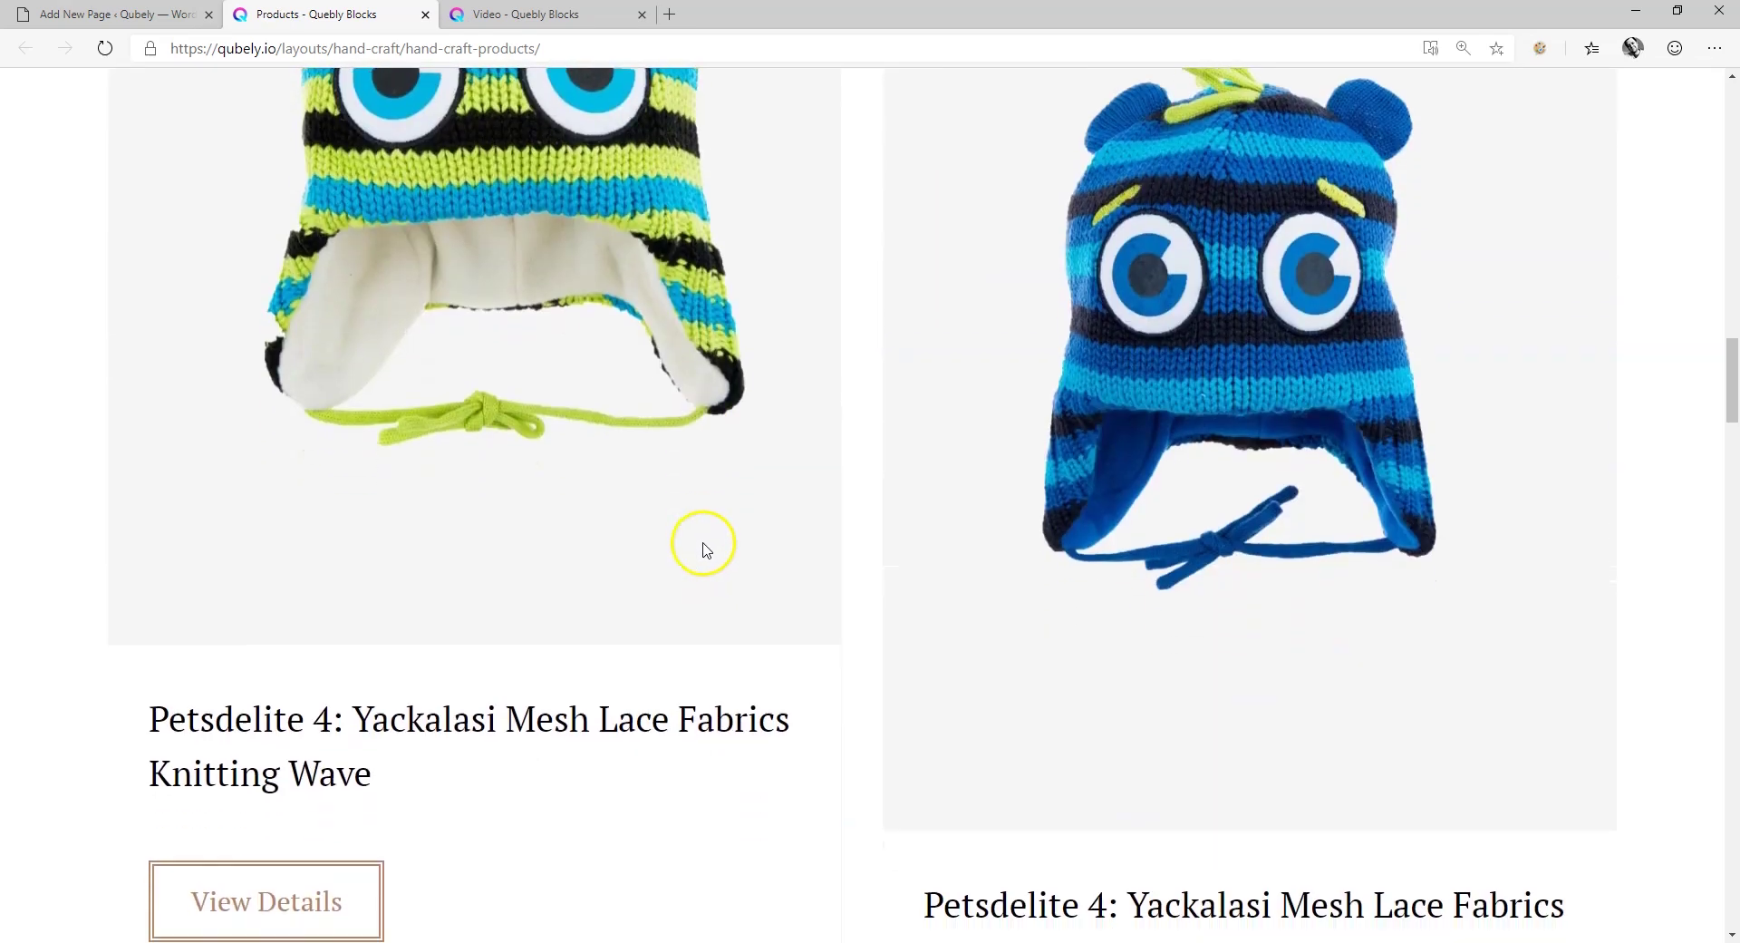
{"action": "scroll", "coordinate": [709, 542], "scroll_direction": "down", "scroll_amount": 10}
{"action": "scroll", "coordinate": [707, 543], "scroll_direction": "down", "scroll_amount": 10}
{"action": "scroll", "coordinate": [705, 546], "scroll_direction": "down", "scroll_amount": 4}
{"action": "scroll", "coordinate": [705, 545], "scroll_direction": "down", "scroll_amount": 5}
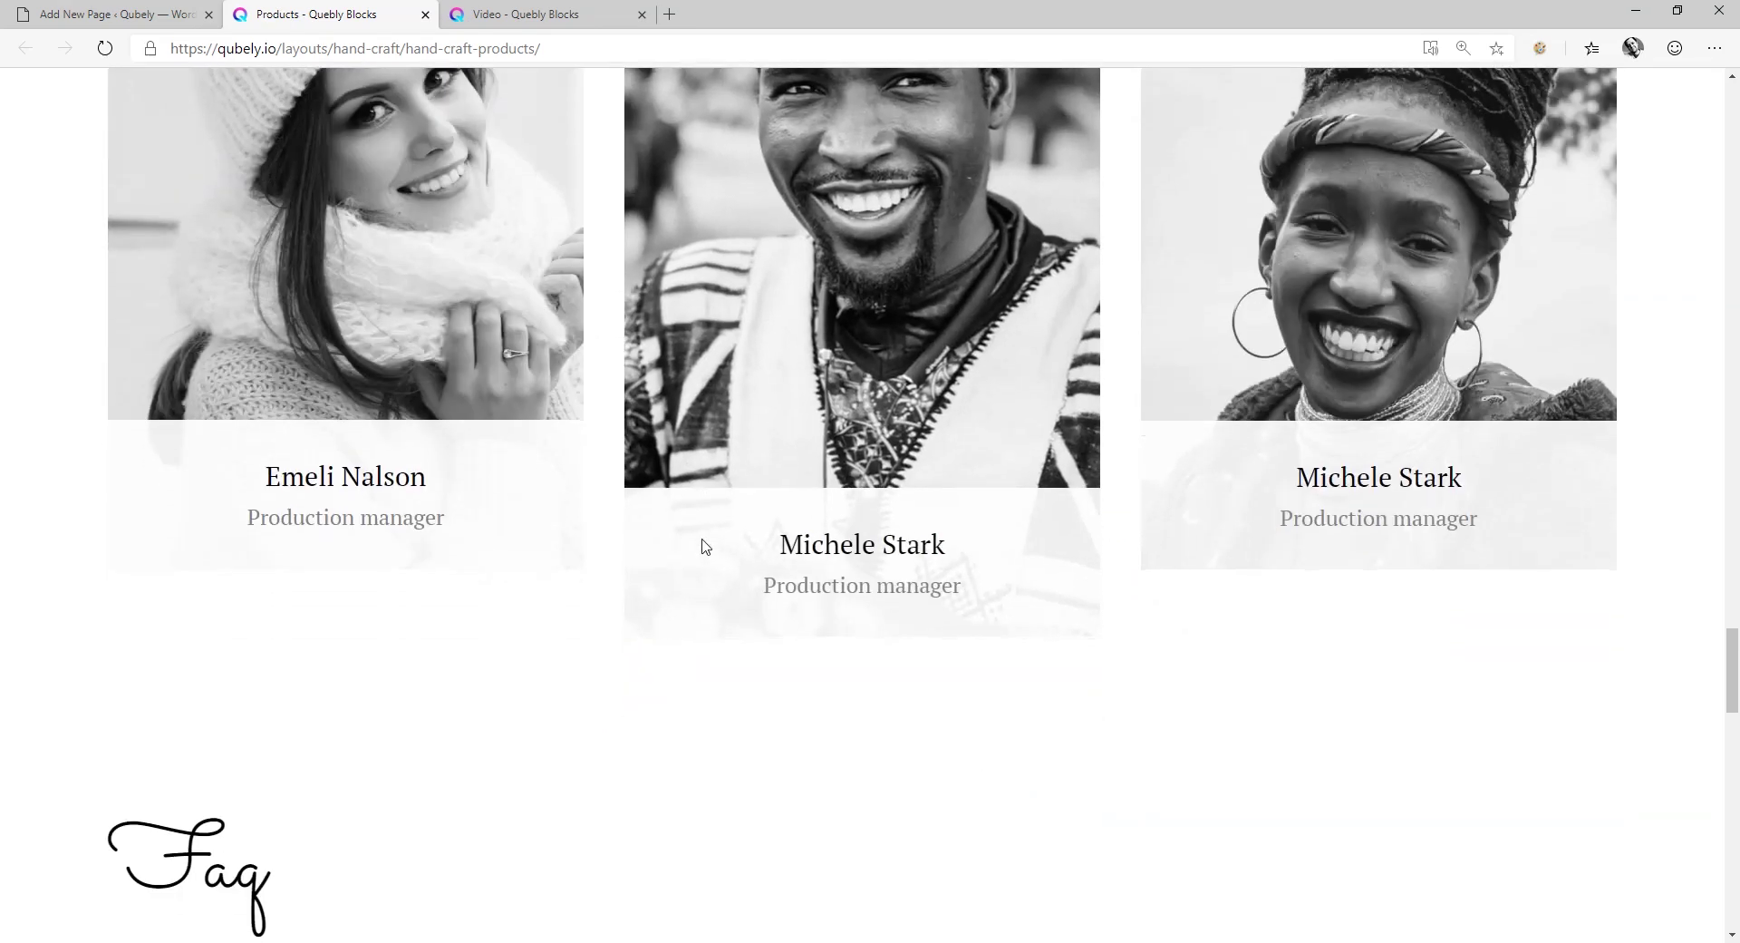
{"action": "scroll", "coordinate": [648, 607], "scroll_direction": "up", "scroll_amount": 10}
{"action": "scroll", "coordinate": [543, 610], "scroll_direction": "up", "scroll_amount": 10}
{"action": "scroll", "coordinate": [411, 610], "scroll_direction": "up", "scroll_amount": 8}
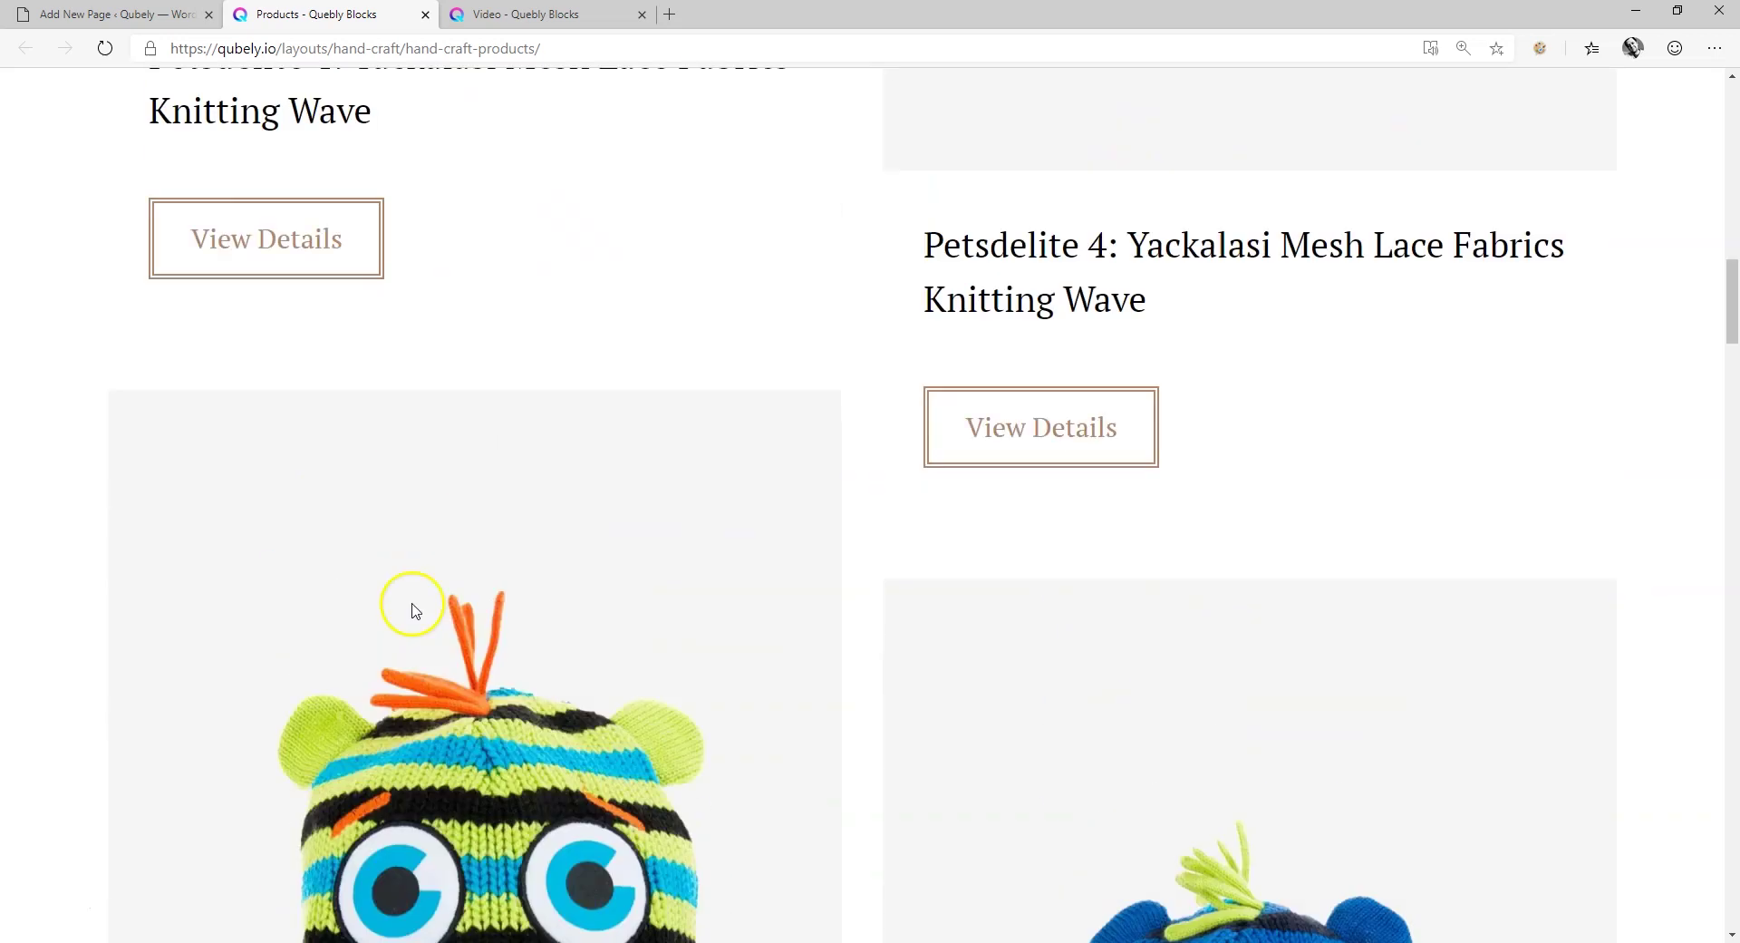
{"action": "scroll", "coordinate": [412, 610], "scroll_direction": "up", "scroll_amount": 1}
{"action": "left_click", "coordinate": [121, 17]}
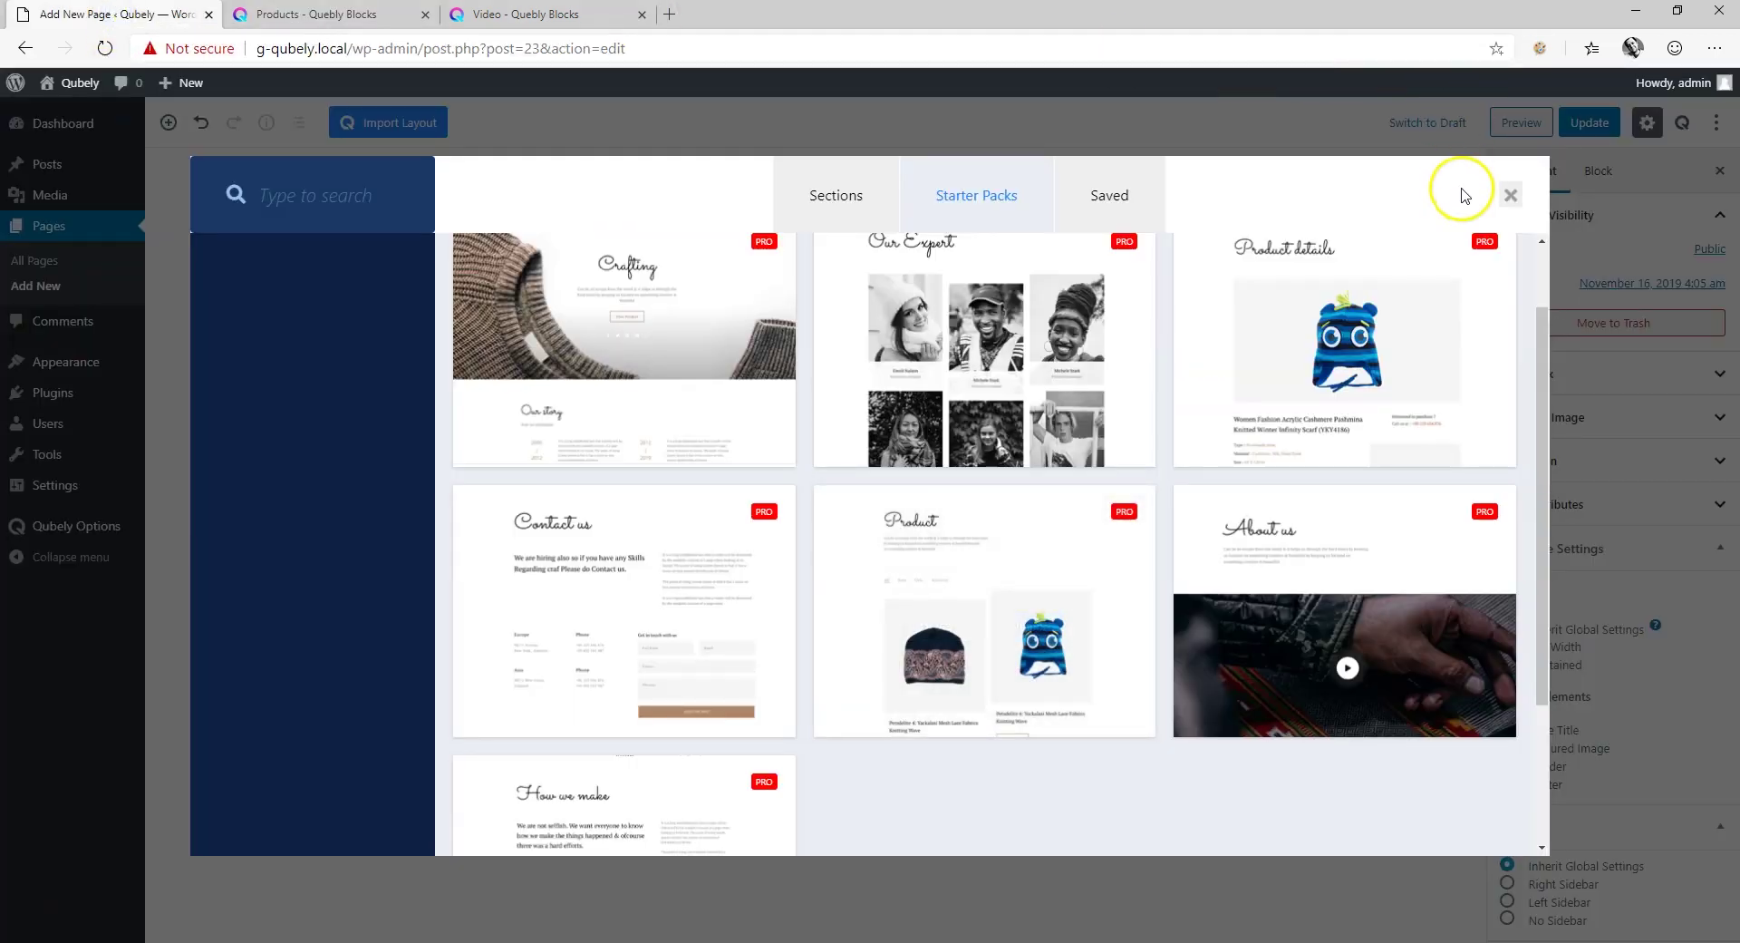
- Reopen the Qubely library's Starter Packs and open the Furniture pack's layouts
{"action": "left_click", "coordinate": [1507, 196]}
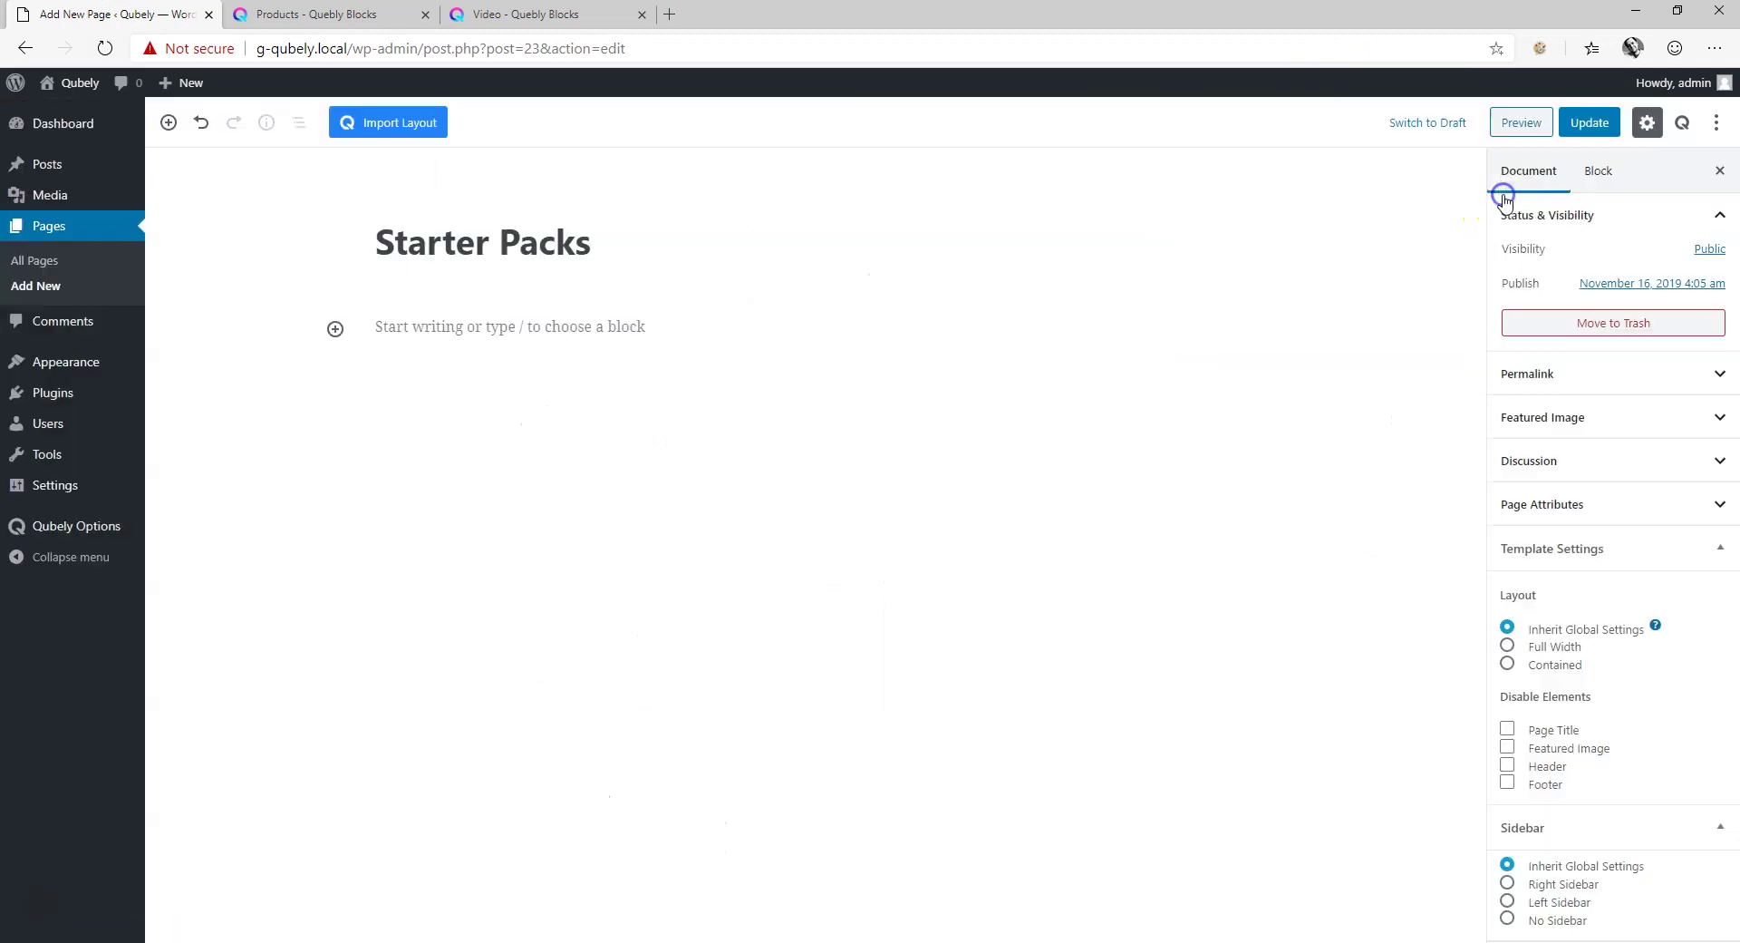
{"action": "left_click", "coordinate": [381, 122]}
{"action": "left_click", "coordinate": [965, 207]}
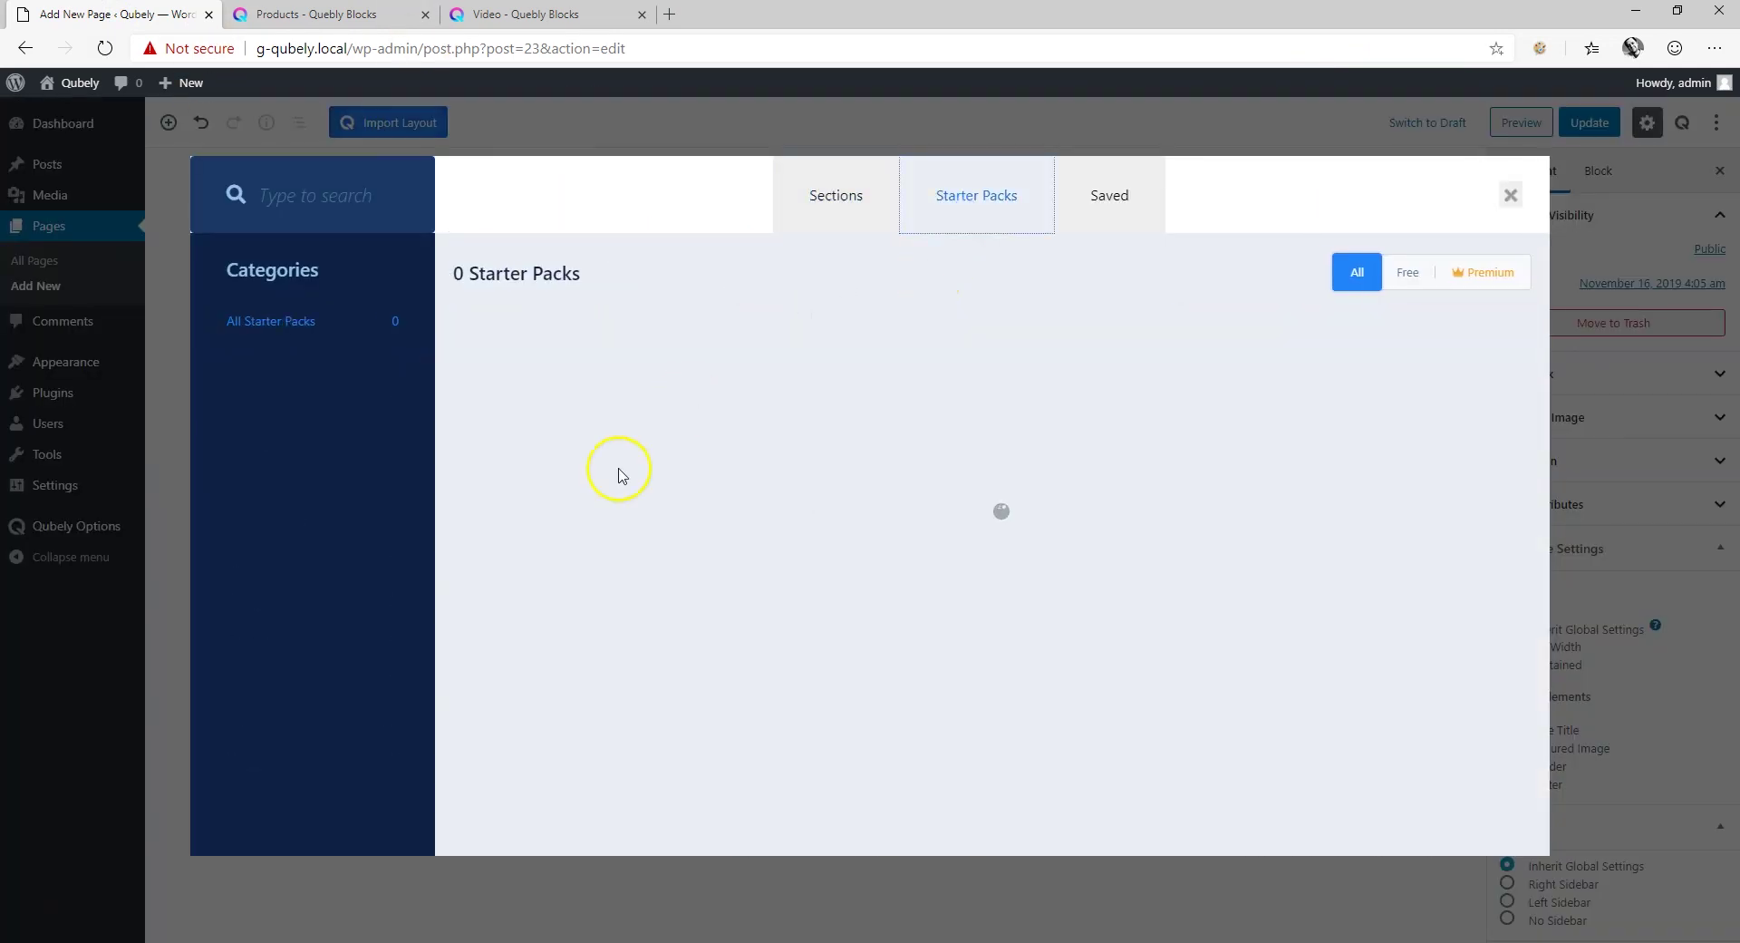
{"action": "scroll", "coordinate": [1036, 435], "scroll_direction": "down", "scroll_amount": 4}
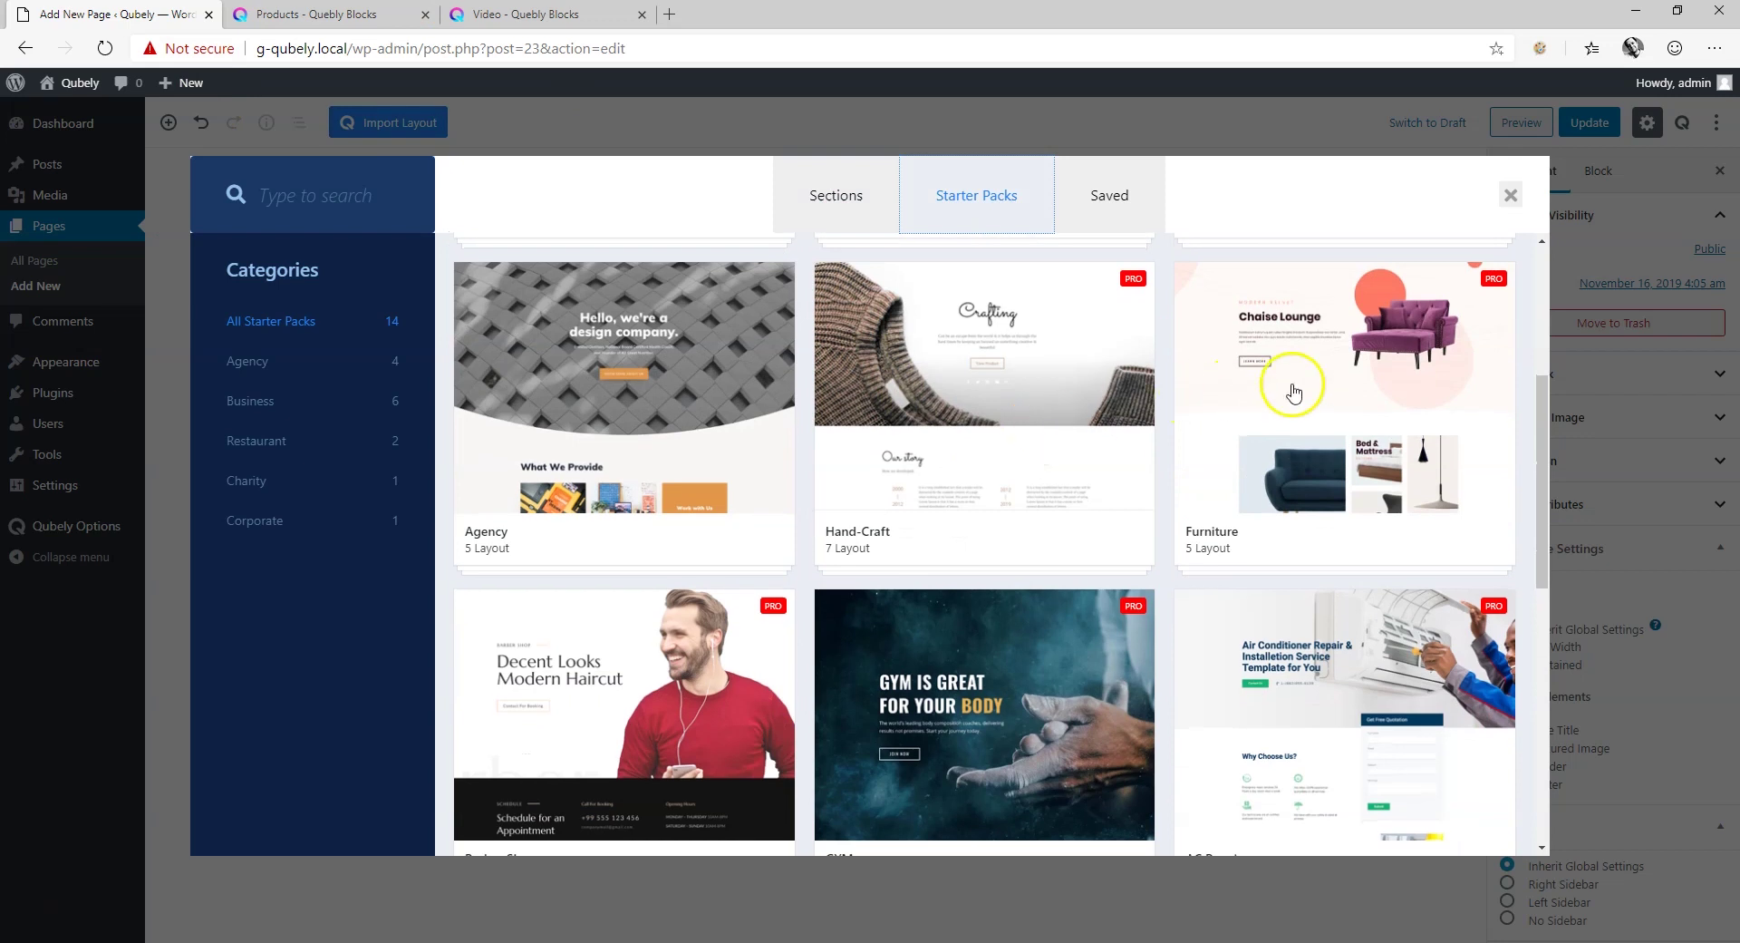
{"action": "left_click", "coordinate": [1287, 380]}
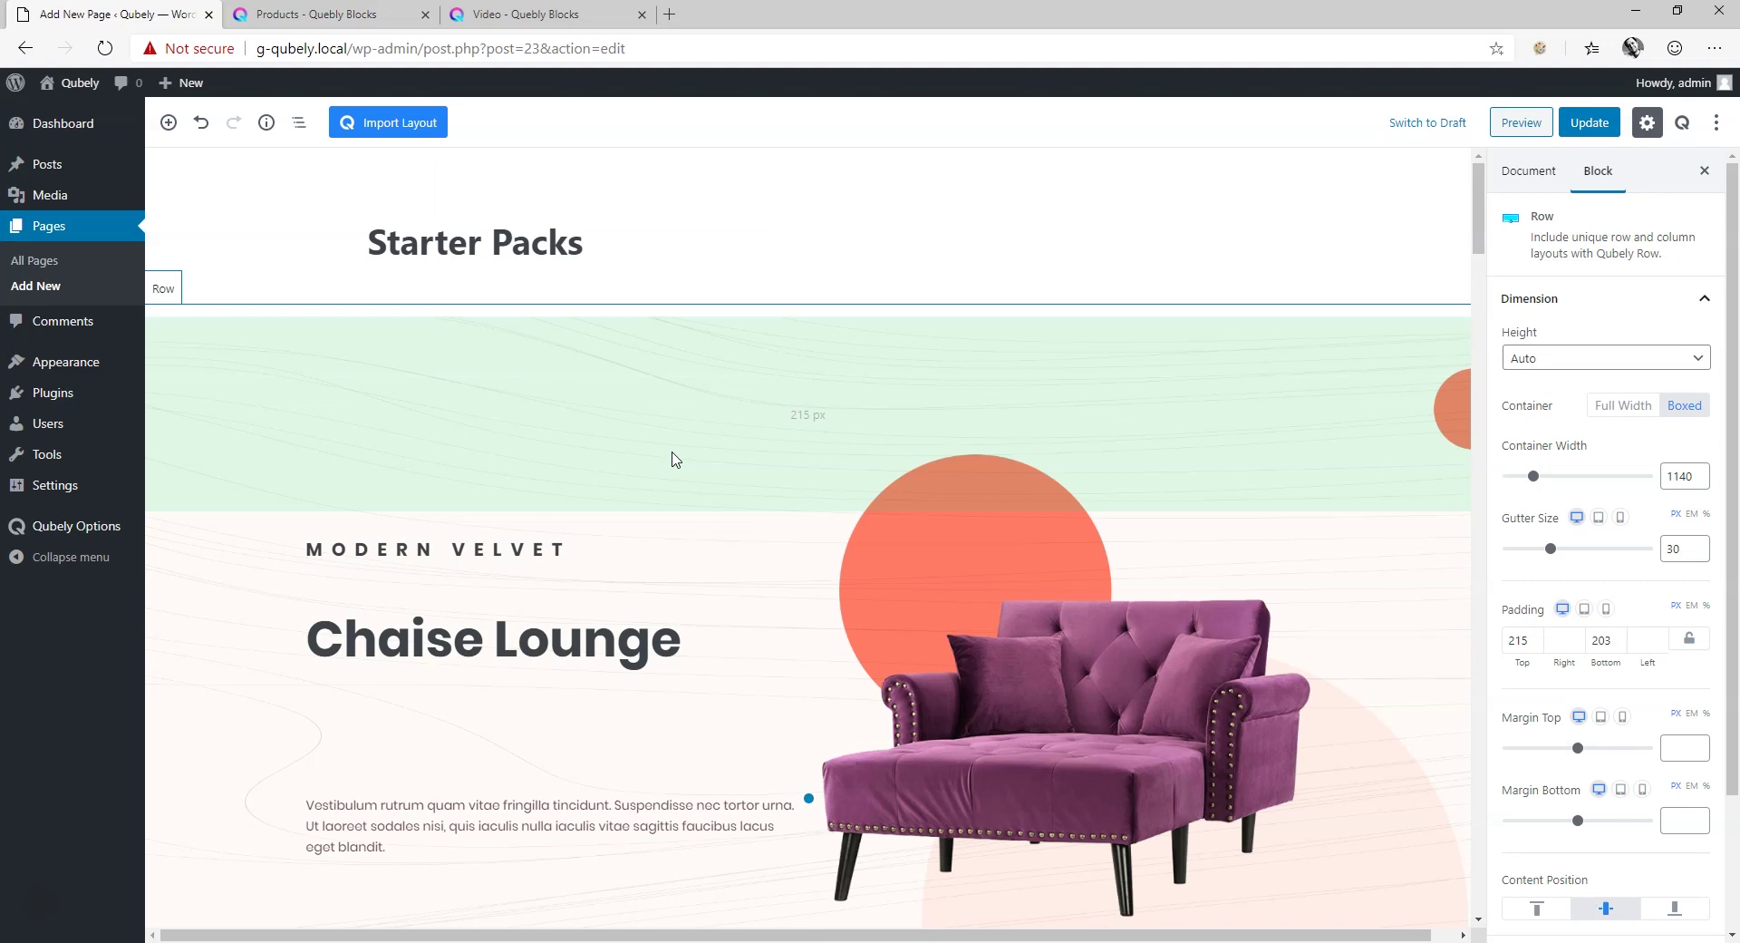
{"action": "scroll", "coordinate": [675, 458], "scroll_direction": "down", "scroll_amount": 3}
{"action": "scroll", "coordinate": [684, 449], "scroll_direction": "down", "scroll_amount": 3}
{"action": "scroll", "coordinate": [689, 444], "scroll_direction": "down", "scroll_amount": 3}
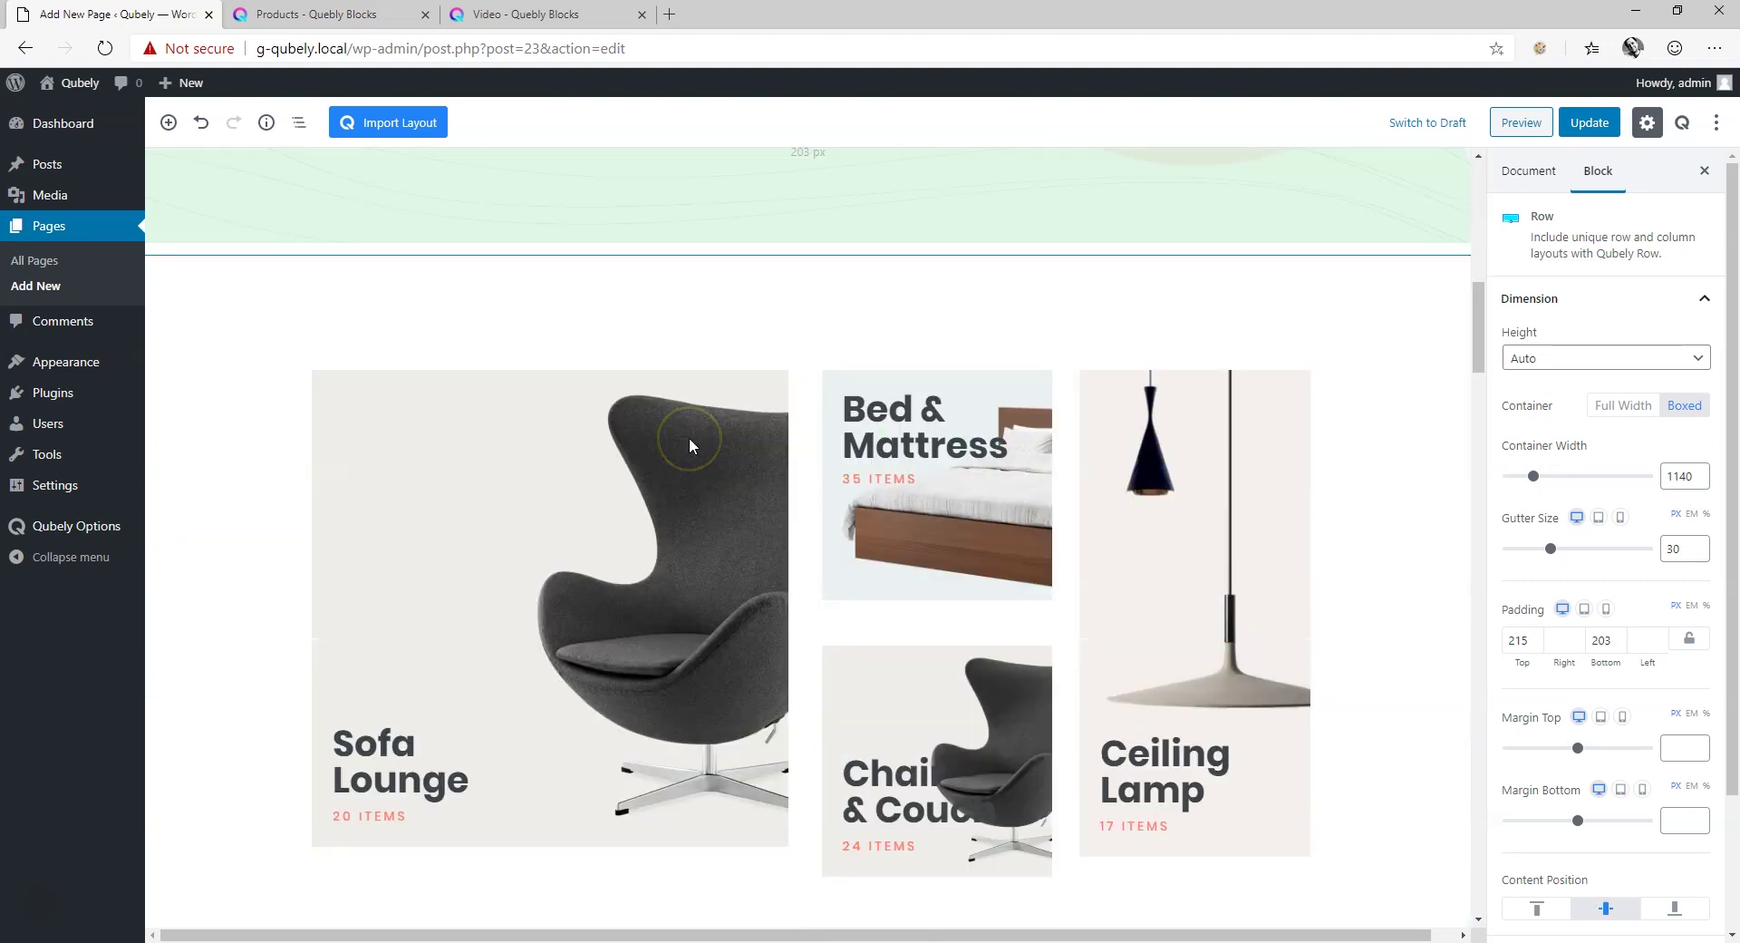
{"action": "scroll", "coordinate": [689, 444], "scroll_direction": "down", "scroll_amount": 3}
{"action": "scroll", "coordinate": [689, 444], "scroll_direction": "down", "scroll_amount": 6}
{"action": "scroll", "coordinate": [689, 444], "scroll_direction": "down", "scroll_amount": 3}
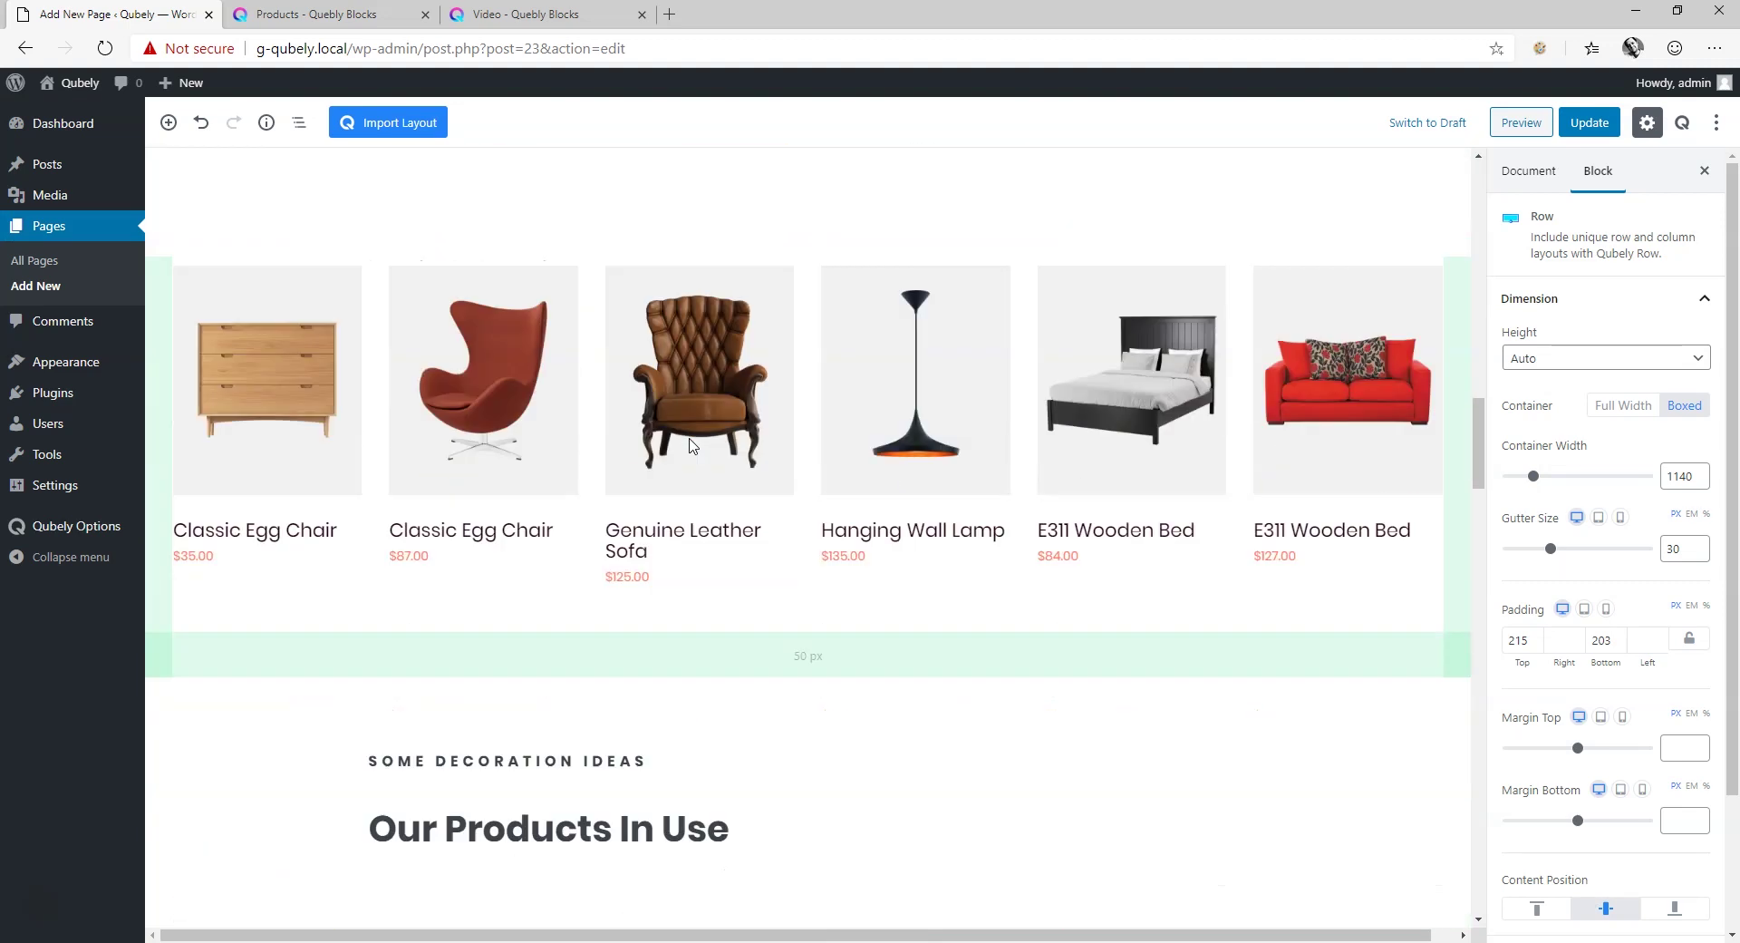
{"action": "scroll", "coordinate": [690, 444], "scroll_direction": "down", "scroll_amount": 1}
{"action": "scroll", "coordinate": [690, 444], "scroll_direction": "down", "scroll_amount": 5}
{"action": "scroll", "coordinate": [689, 444], "scroll_direction": "down", "scroll_amount": 5}
{"action": "scroll", "coordinate": [689, 444], "scroll_direction": "down", "scroll_amount": 4}
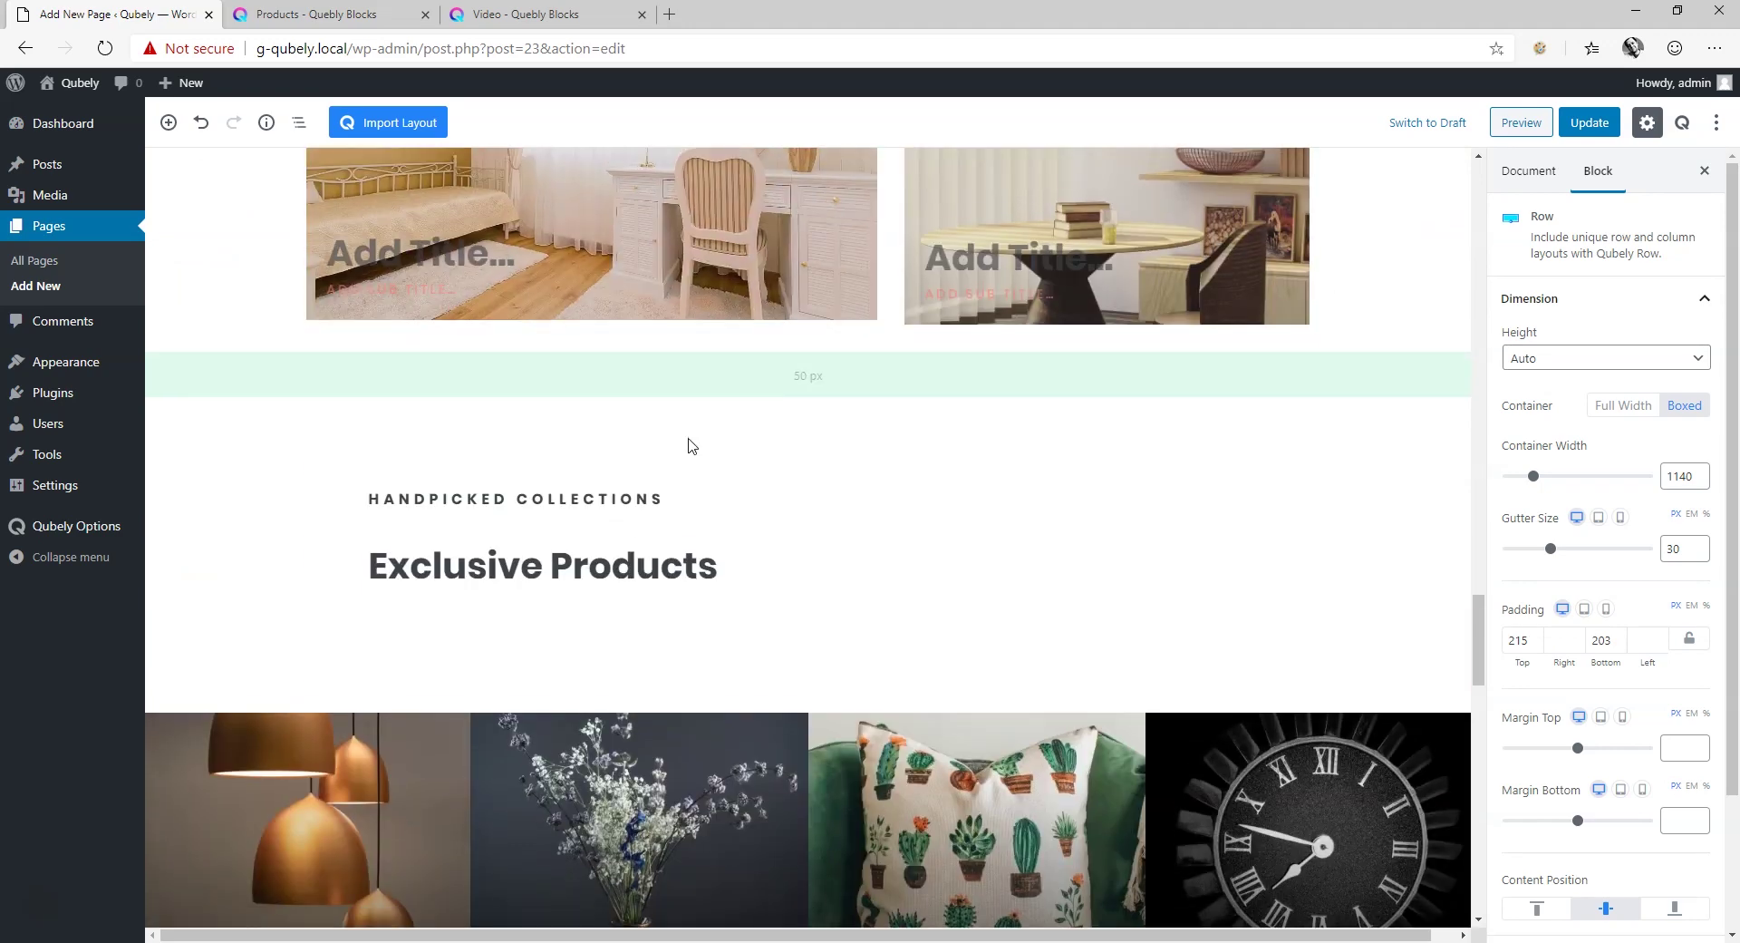
{"action": "scroll", "coordinate": [688, 445], "scroll_direction": "down", "scroll_amount": 4}
{"action": "scroll", "coordinate": [688, 444], "scroll_direction": "down", "scroll_amount": 5}
{"action": "scroll", "coordinate": [689, 444], "scroll_direction": "down", "scroll_amount": 4}
{"action": "scroll", "coordinate": [689, 444], "scroll_direction": "down", "scroll_amount": 6}
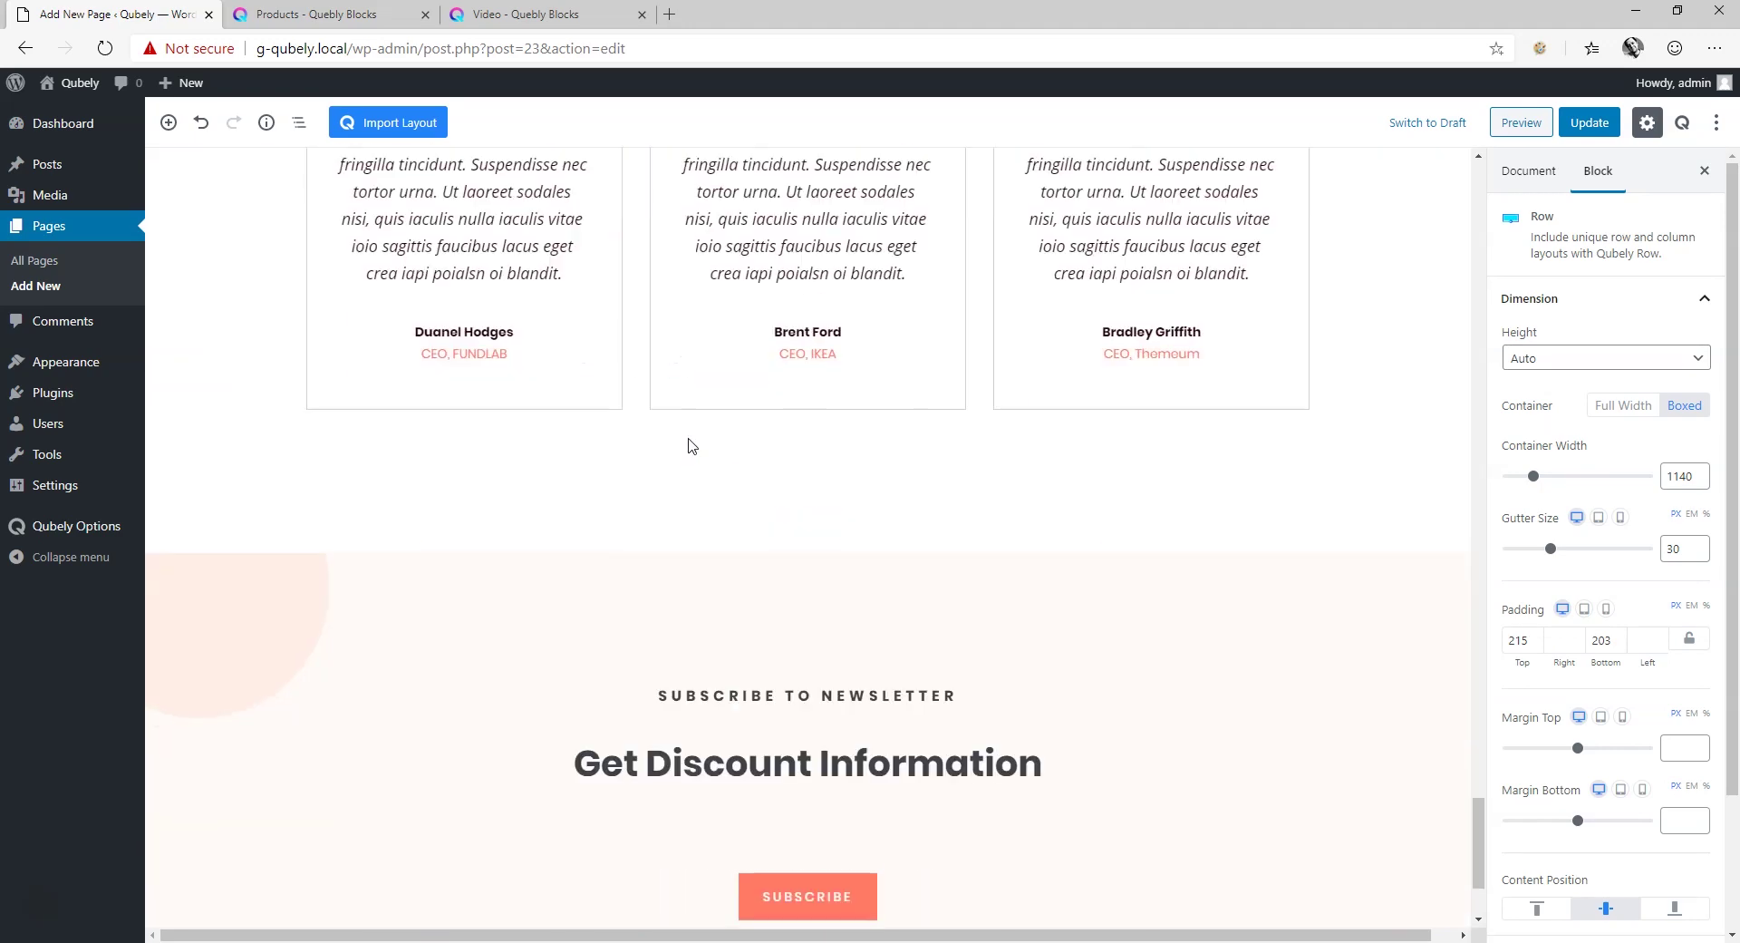
{"action": "scroll", "coordinate": [691, 444], "scroll_direction": "down", "scroll_amount": 1}
{"action": "scroll", "coordinate": [689, 444], "scroll_direction": "up", "scroll_amount": 5}
{"action": "scroll", "coordinate": [689, 445], "scroll_direction": "up", "scroll_amount": 6}
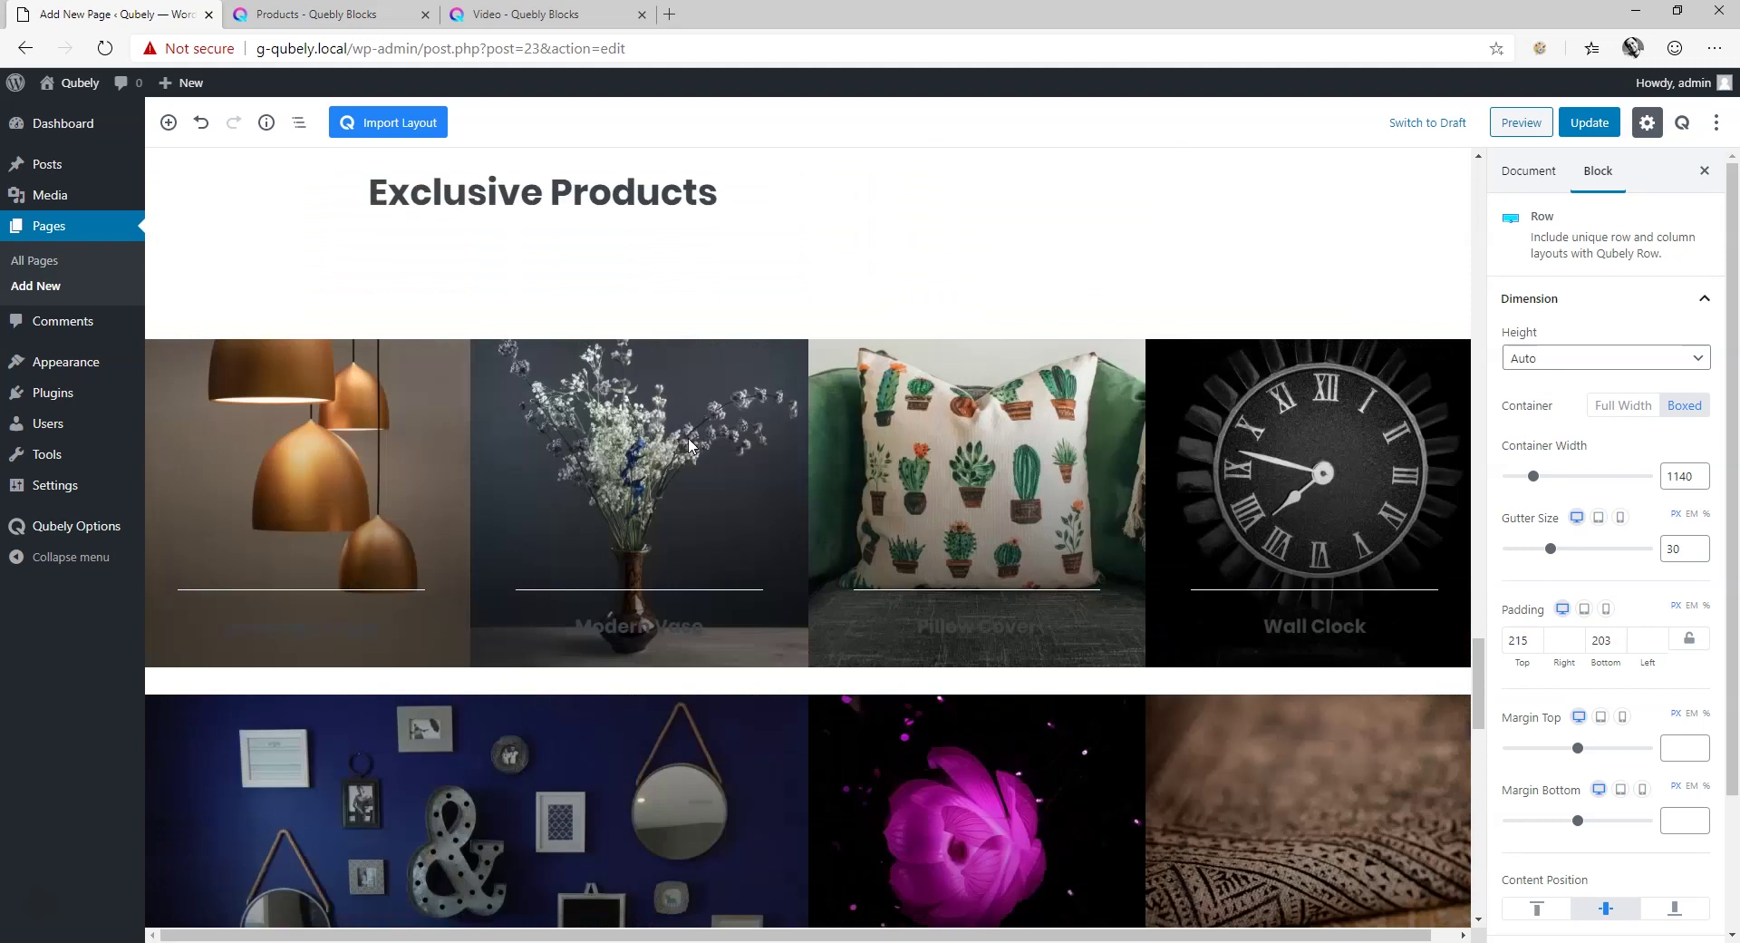
{"action": "scroll", "coordinate": [689, 444], "scroll_direction": "up", "scroll_amount": 4}
{"action": "scroll", "coordinate": [689, 444], "scroll_direction": "up", "scroll_amount": 4}
{"action": "scroll", "coordinate": [689, 444], "scroll_direction": "up", "scroll_amount": 4}
{"action": "scroll", "coordinate": [689, 444], "scroll_direction": "up", "scroll_amount": 5}
{"action": "scroll", "coordinate": [689, 444], "scroll_direction": "up", "scroll_amount": 5}
{"action": "scroll", "coordinate": [689, 444], "scroll_direction": "up", "scroll_amount": 4}
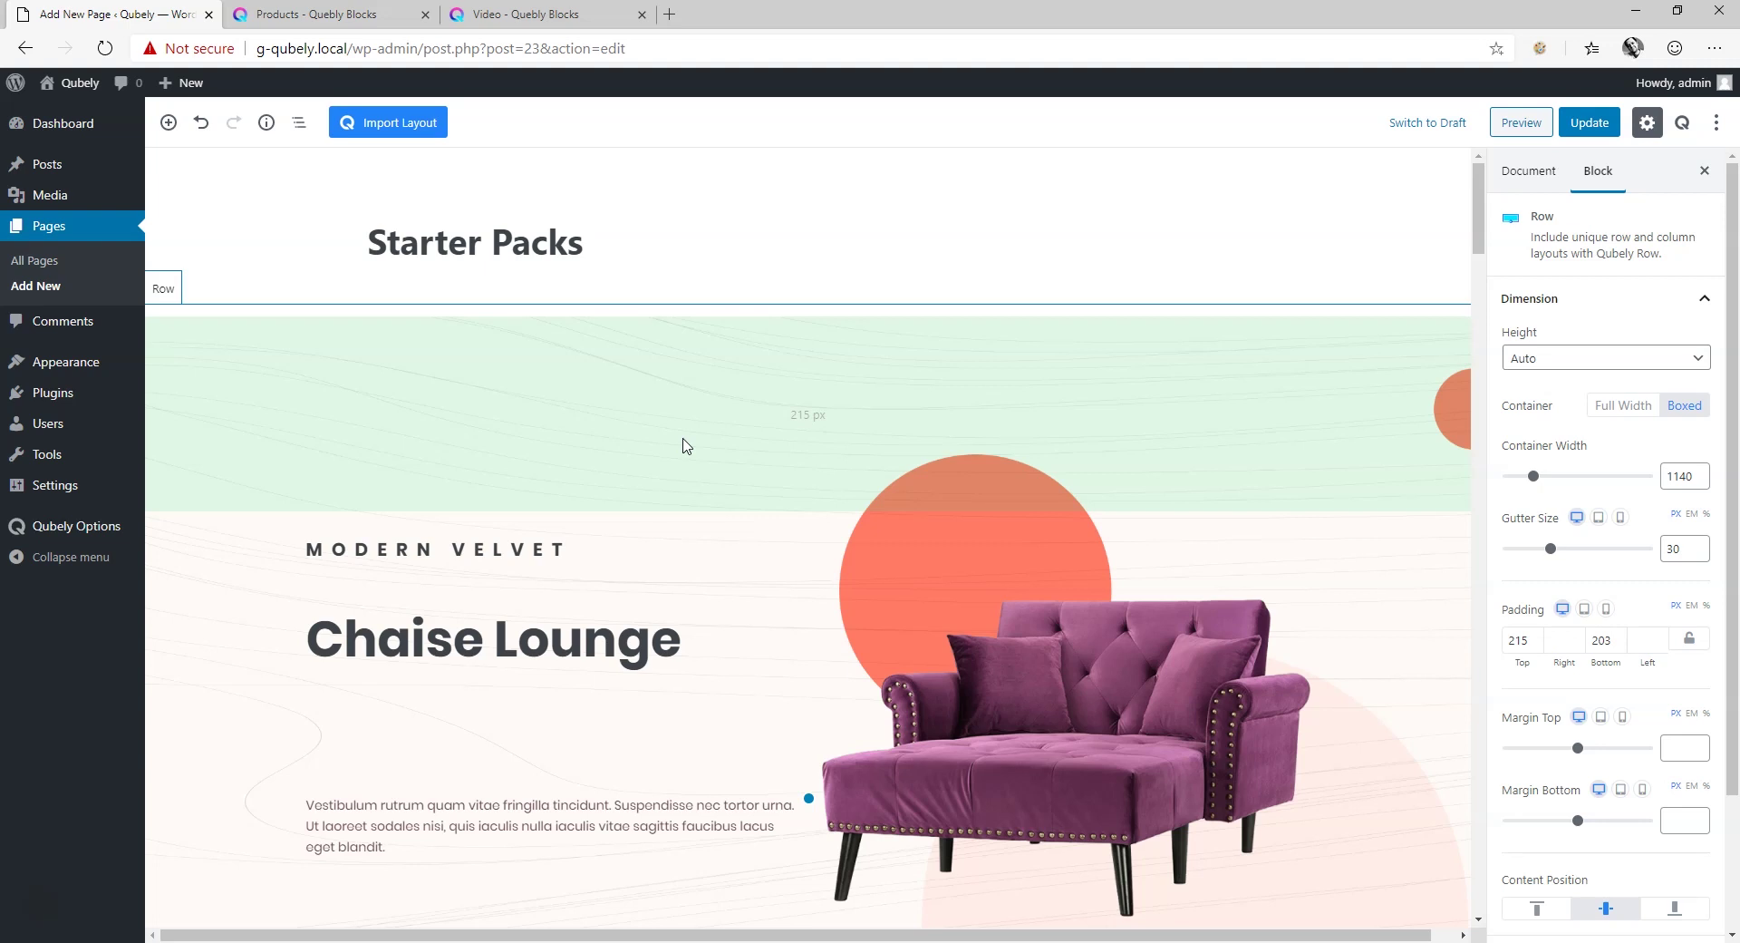
{"action": "scroll", "coordinate": [685, 444], "scroll_direction": "down", "scroll_amount": 1}
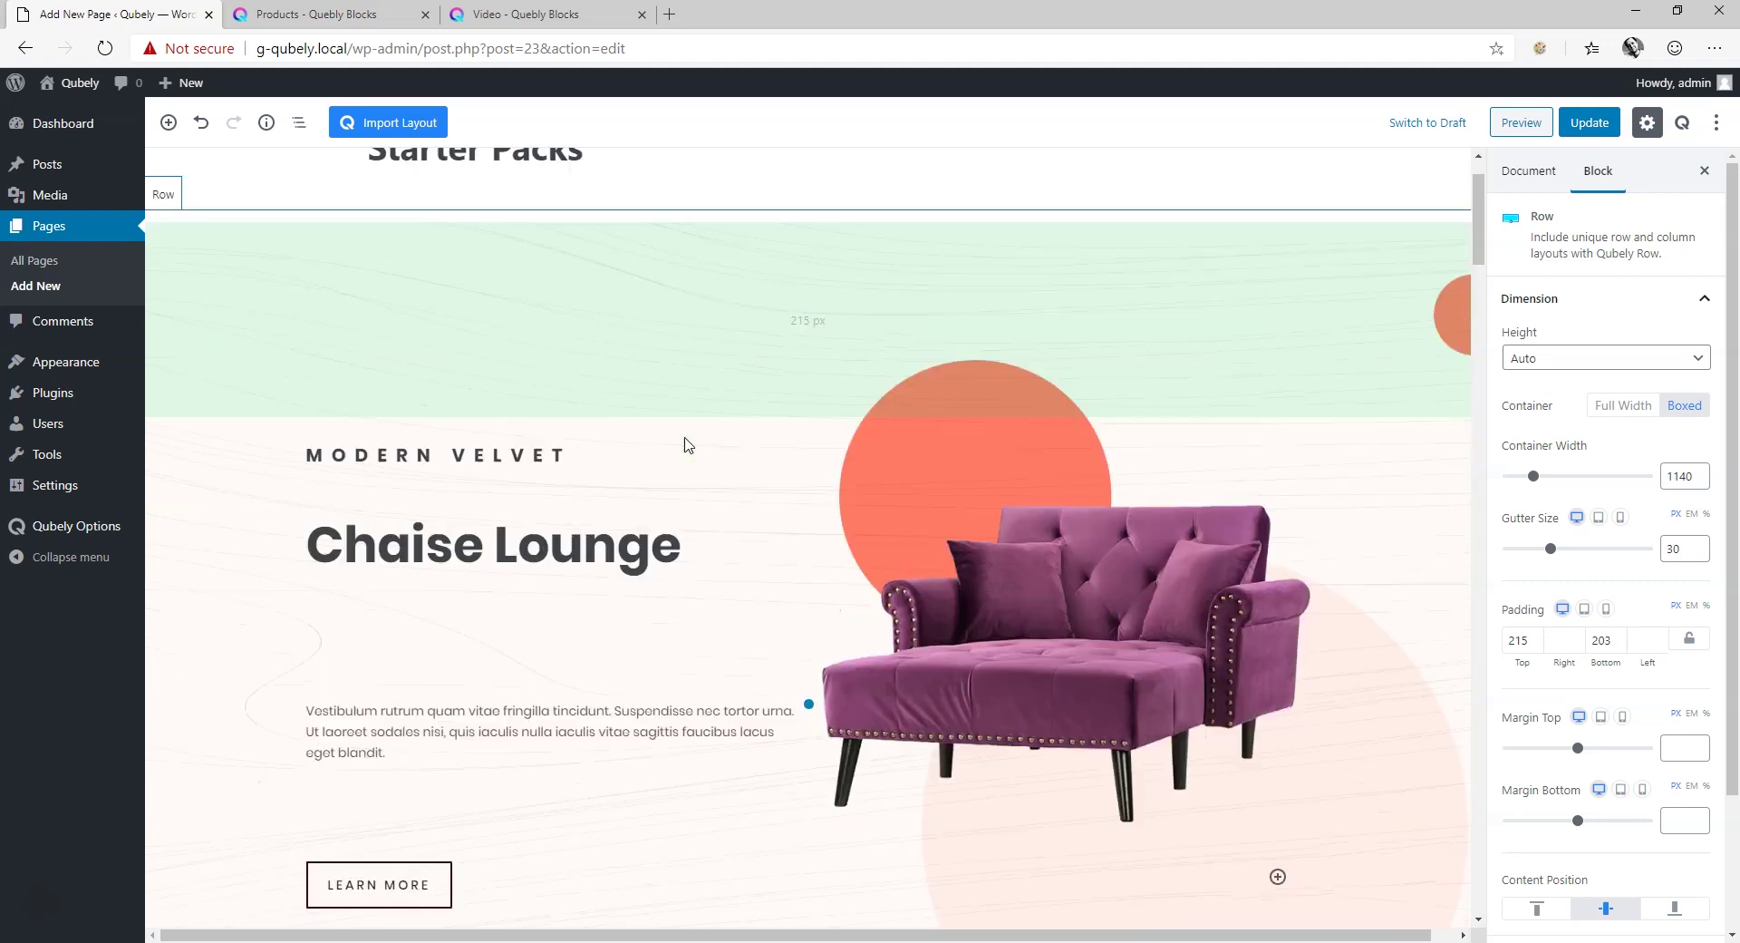
{"action": "scroll", "coordinate": [685, 444], "scroll_direction": "down", "scroll_amount": 3}
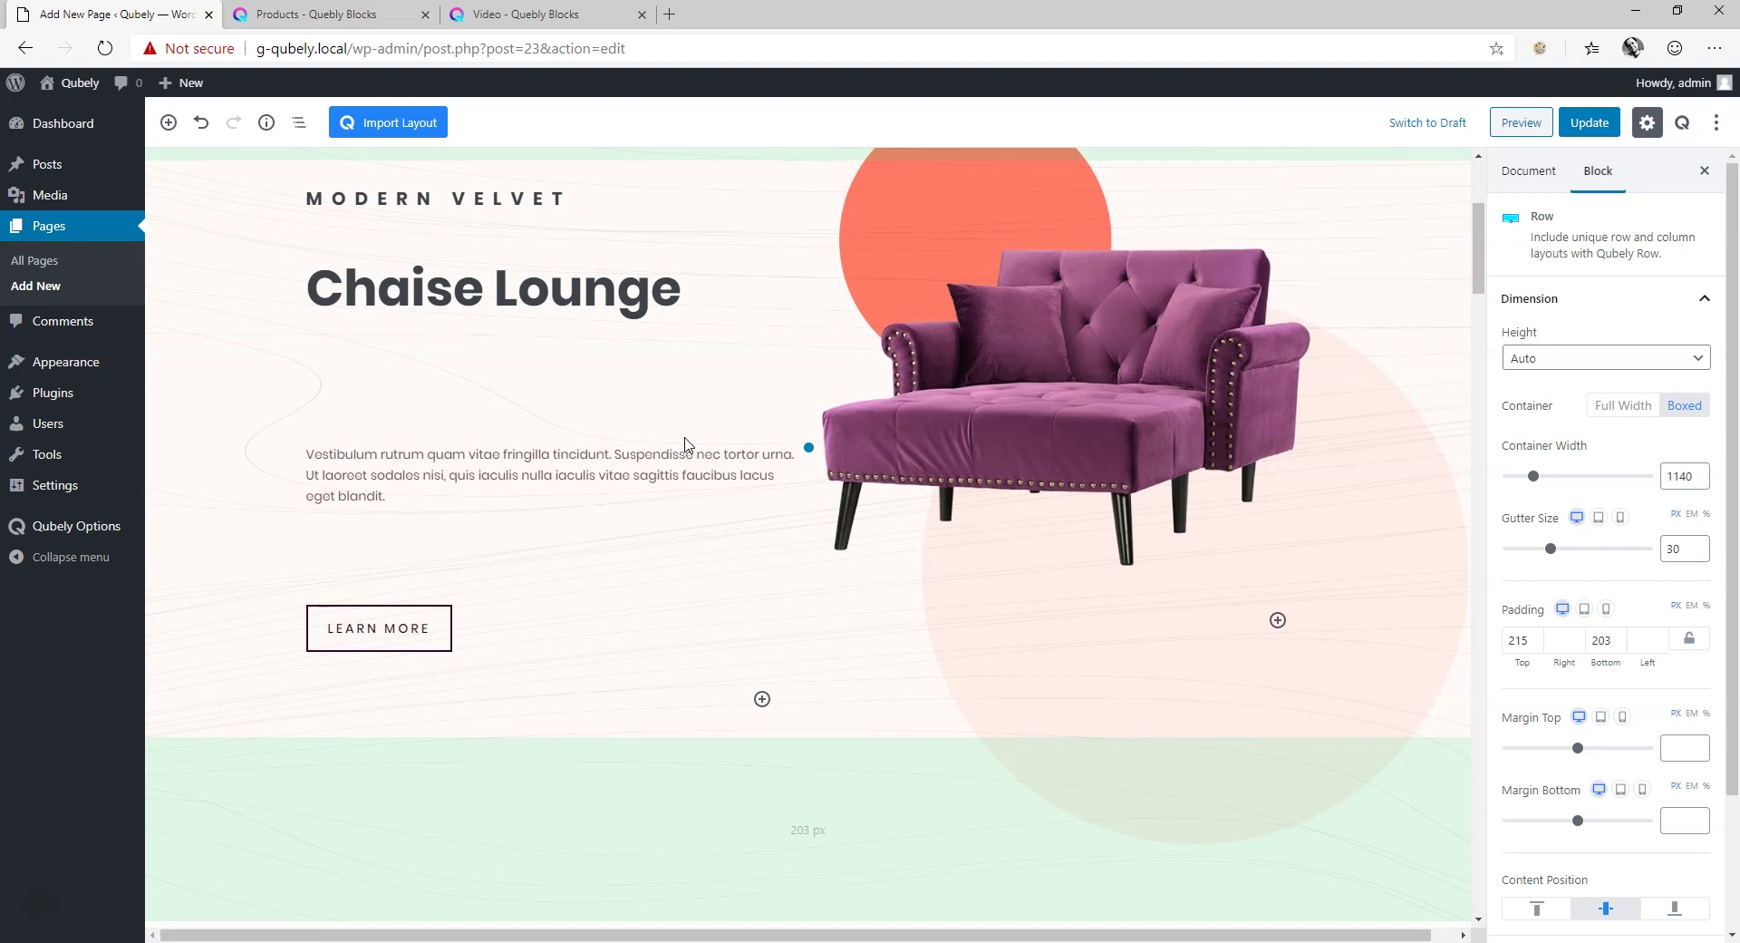
{"action": "scroll", "coordinate": [684, 445], "scroll_direction": "up", "scroll_amount": 3}
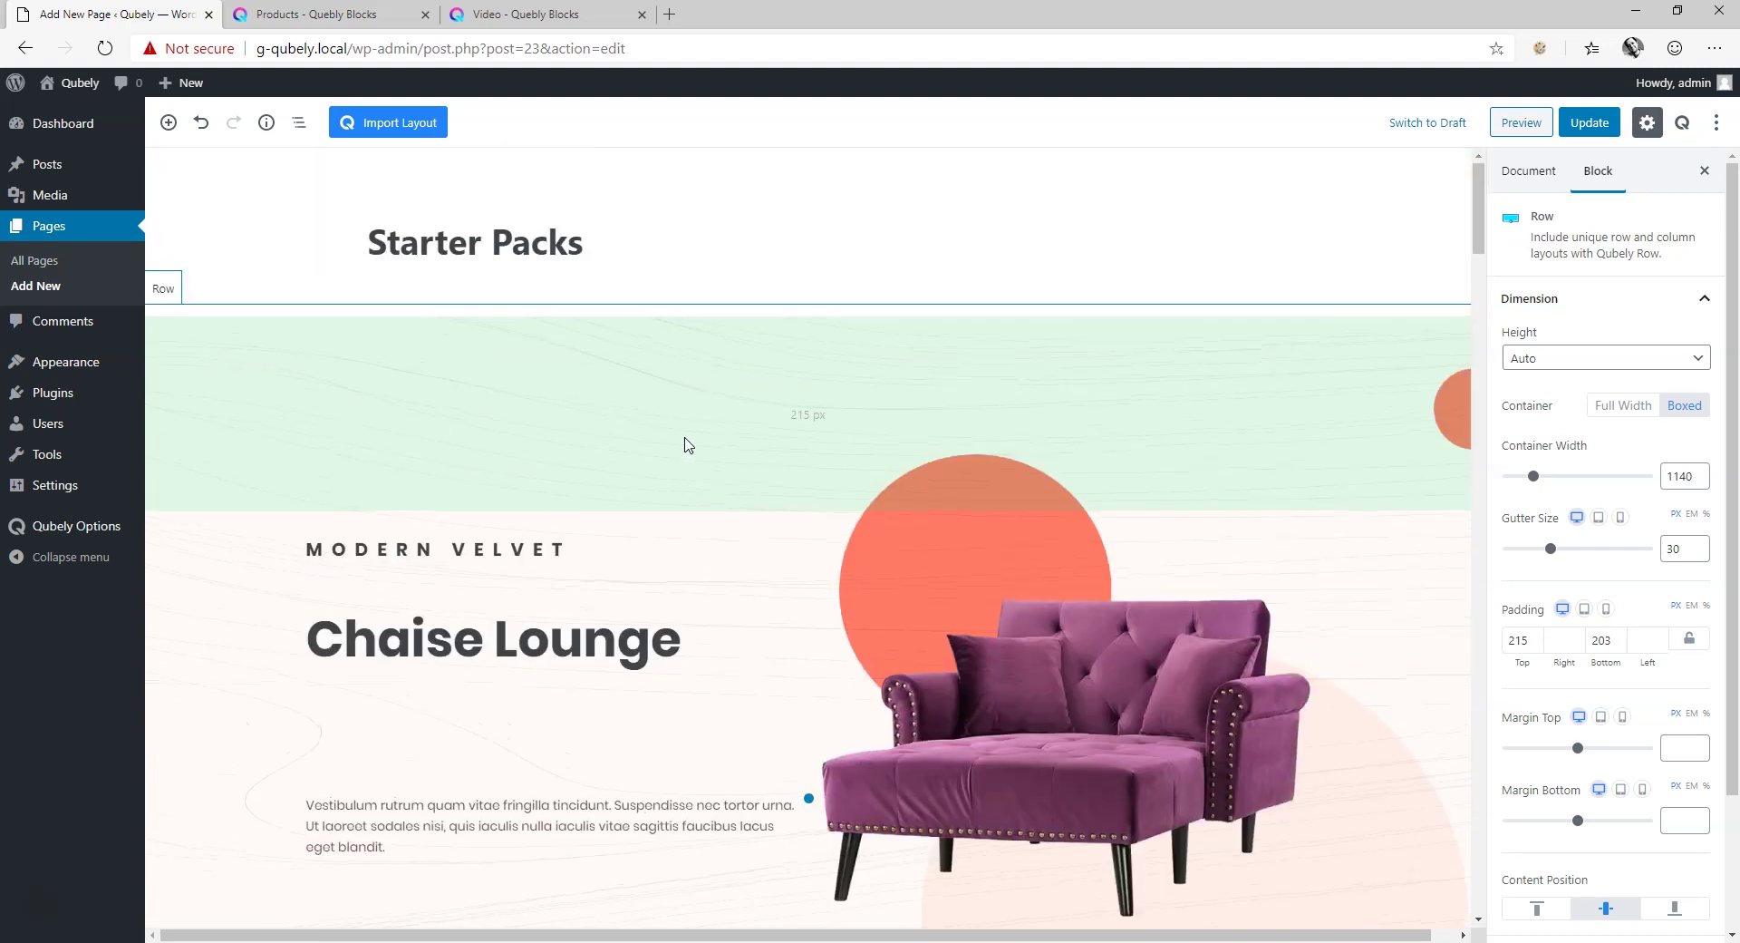
{"action": "scroll", "coordinate": [742, 506], "scroll_direction": "down", "scroll_amount": 5}
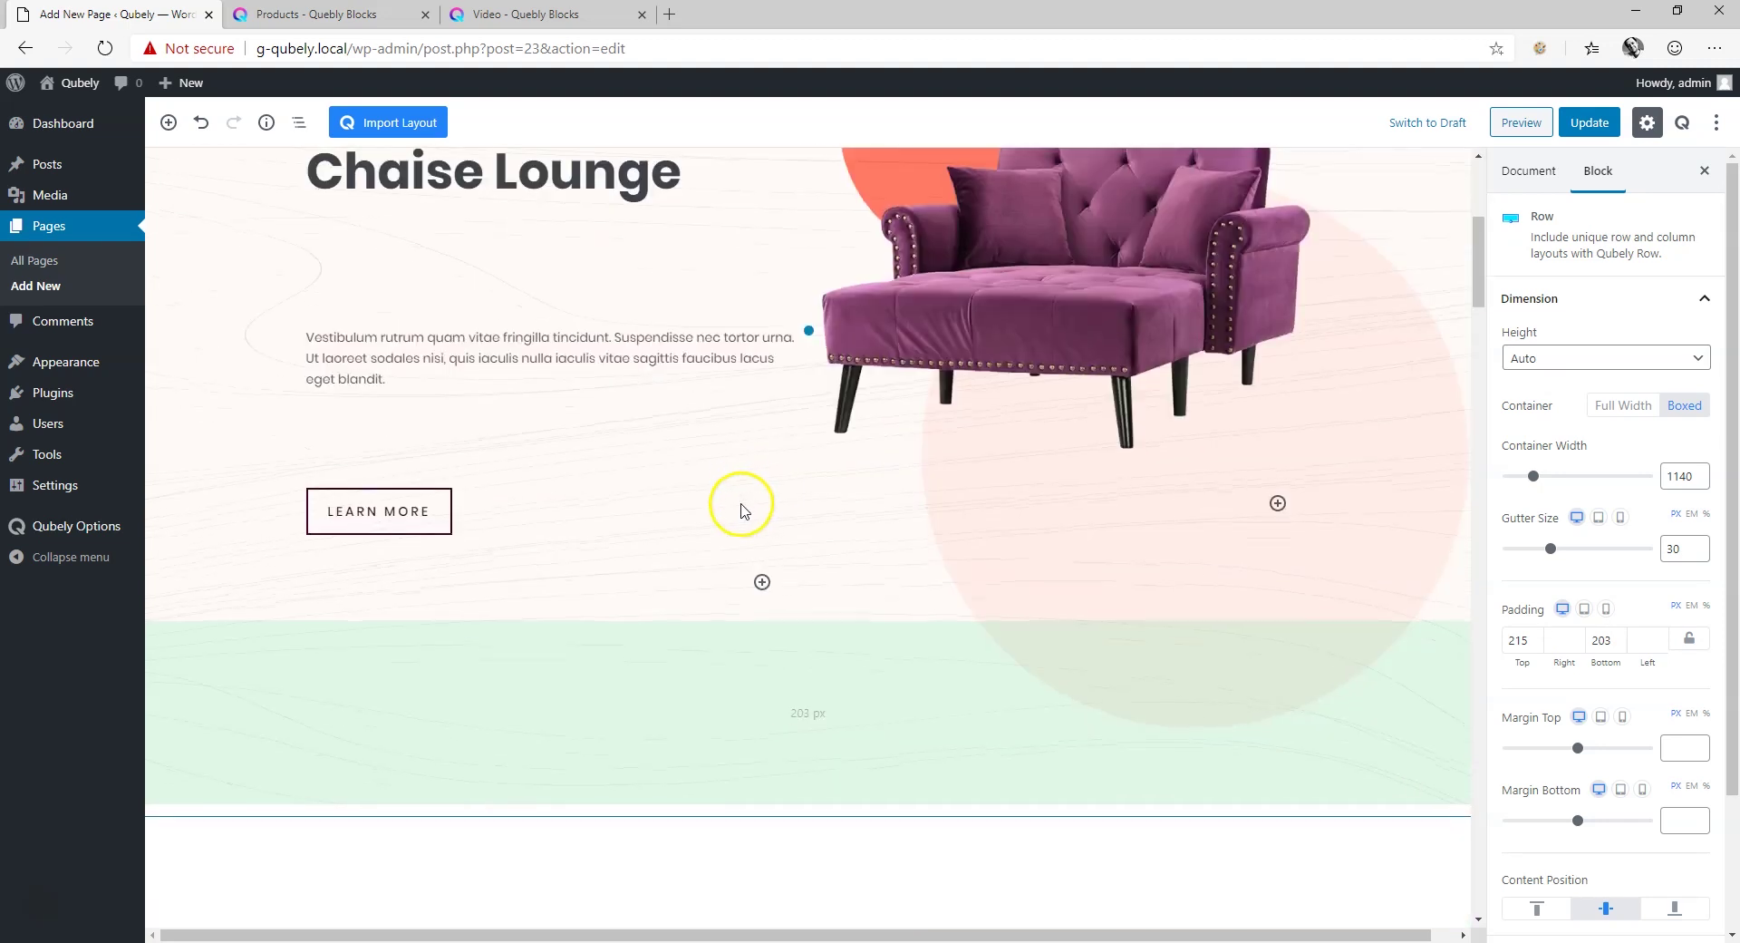
{"action": "scroll", "coordinate": [743, 506], "scroll_direction": "down", "scroll_amount": 6}
{"action": "scroll", "coordinate": [743, 507], "scroll_direction": "down", "scroll_amount": 2}
{"action": "scroll", "coordinate": [743, 513], "scroll_direction": "down", "scroll_amount": 3}
{"action": "scroll", "coordinate": [743, 514], "scroll_direction": "down", "scroll_amount": 4}
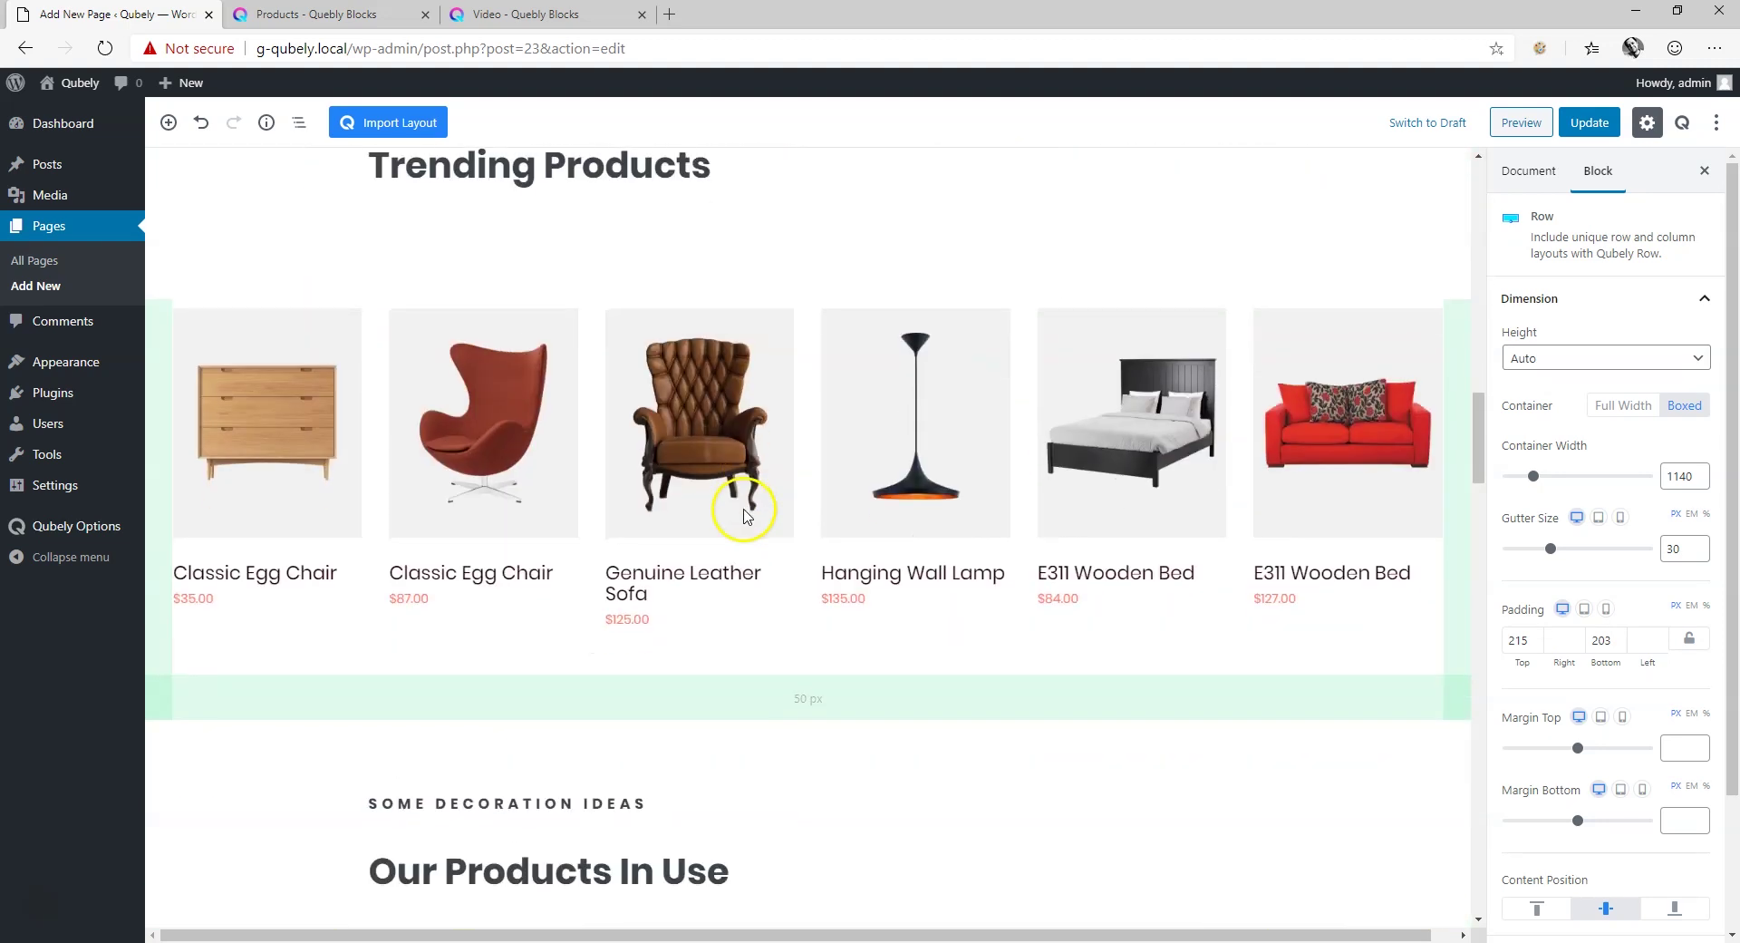
{"action": "scroll", "coordinate": [745, 516], "scroll_direction": "down", "scroll_amount": 1}
{"action": "scroll", "coordinate": [747, 521], "scroll_direction": "down", "scroll_amount": 3}
{"action": "scroll", "coordinate": [749, 524], "scroll_direction": "down", "scroll_amount": 5}
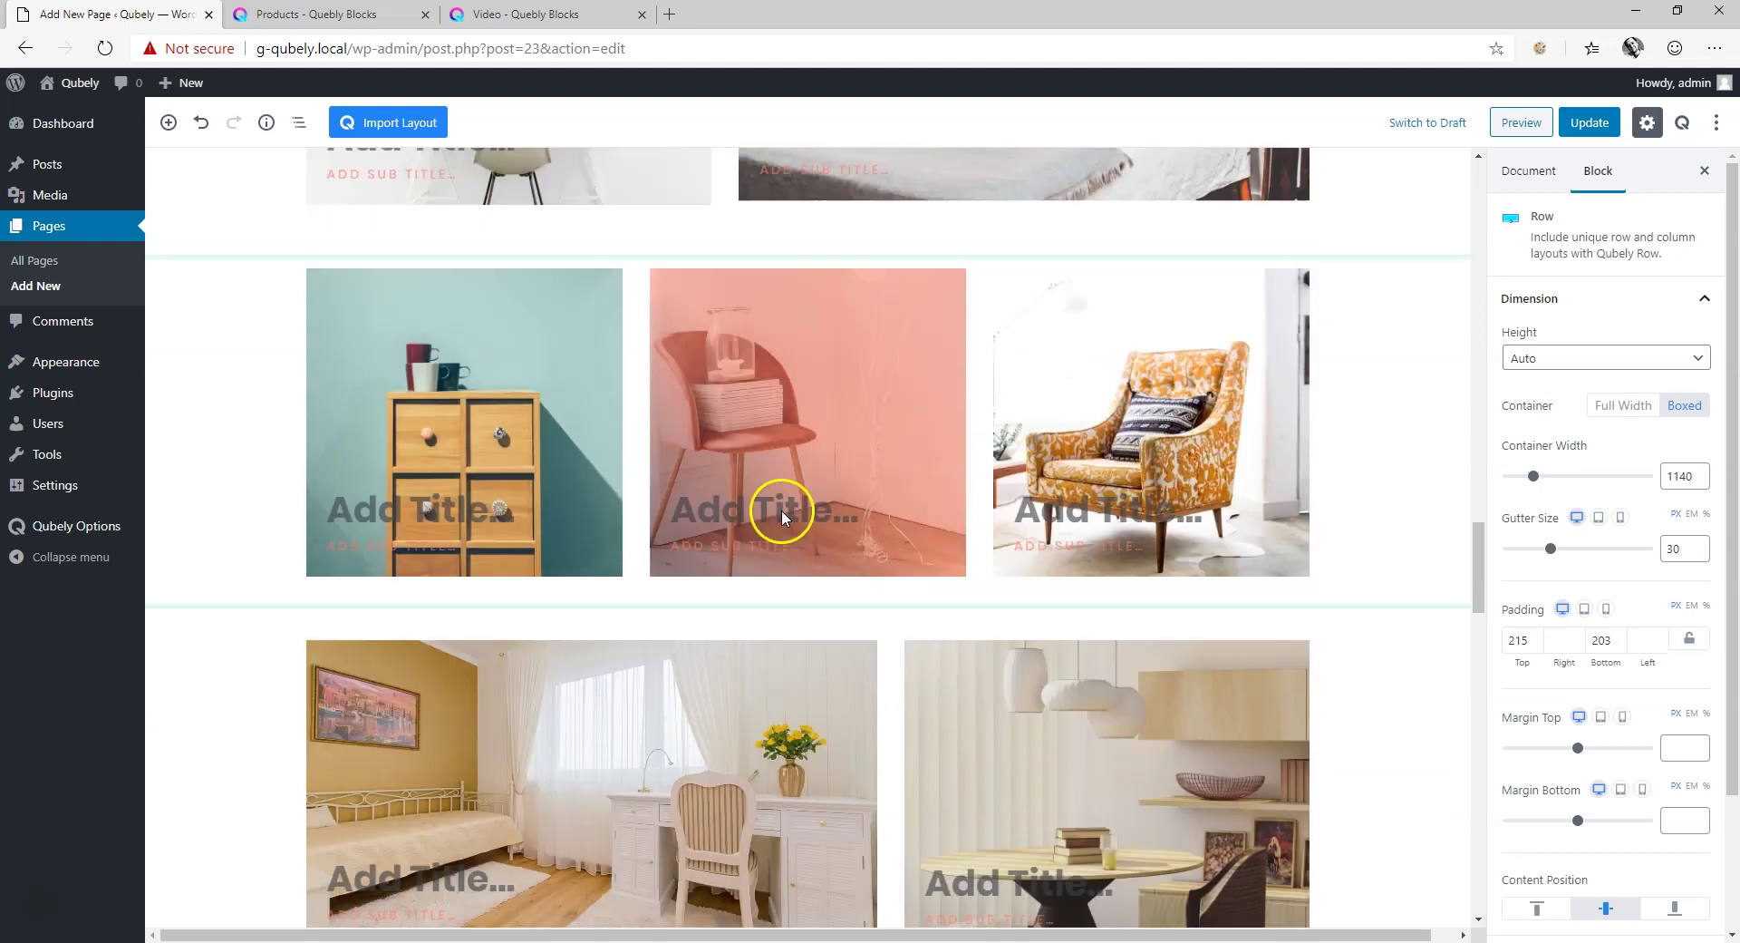
{"action": "scroll", "coordinate": [1396, 566], "scroll_direction": "down", "scroll_amount": 4}
{"action": "scroll", "coordinate": [1396, 566], "scroll_direction": "down", "scroll_amount": 1}
{"action": "scroll", "coordinate": [1392, 553], "scroll_direction": "down", "scroll_amount": 2}
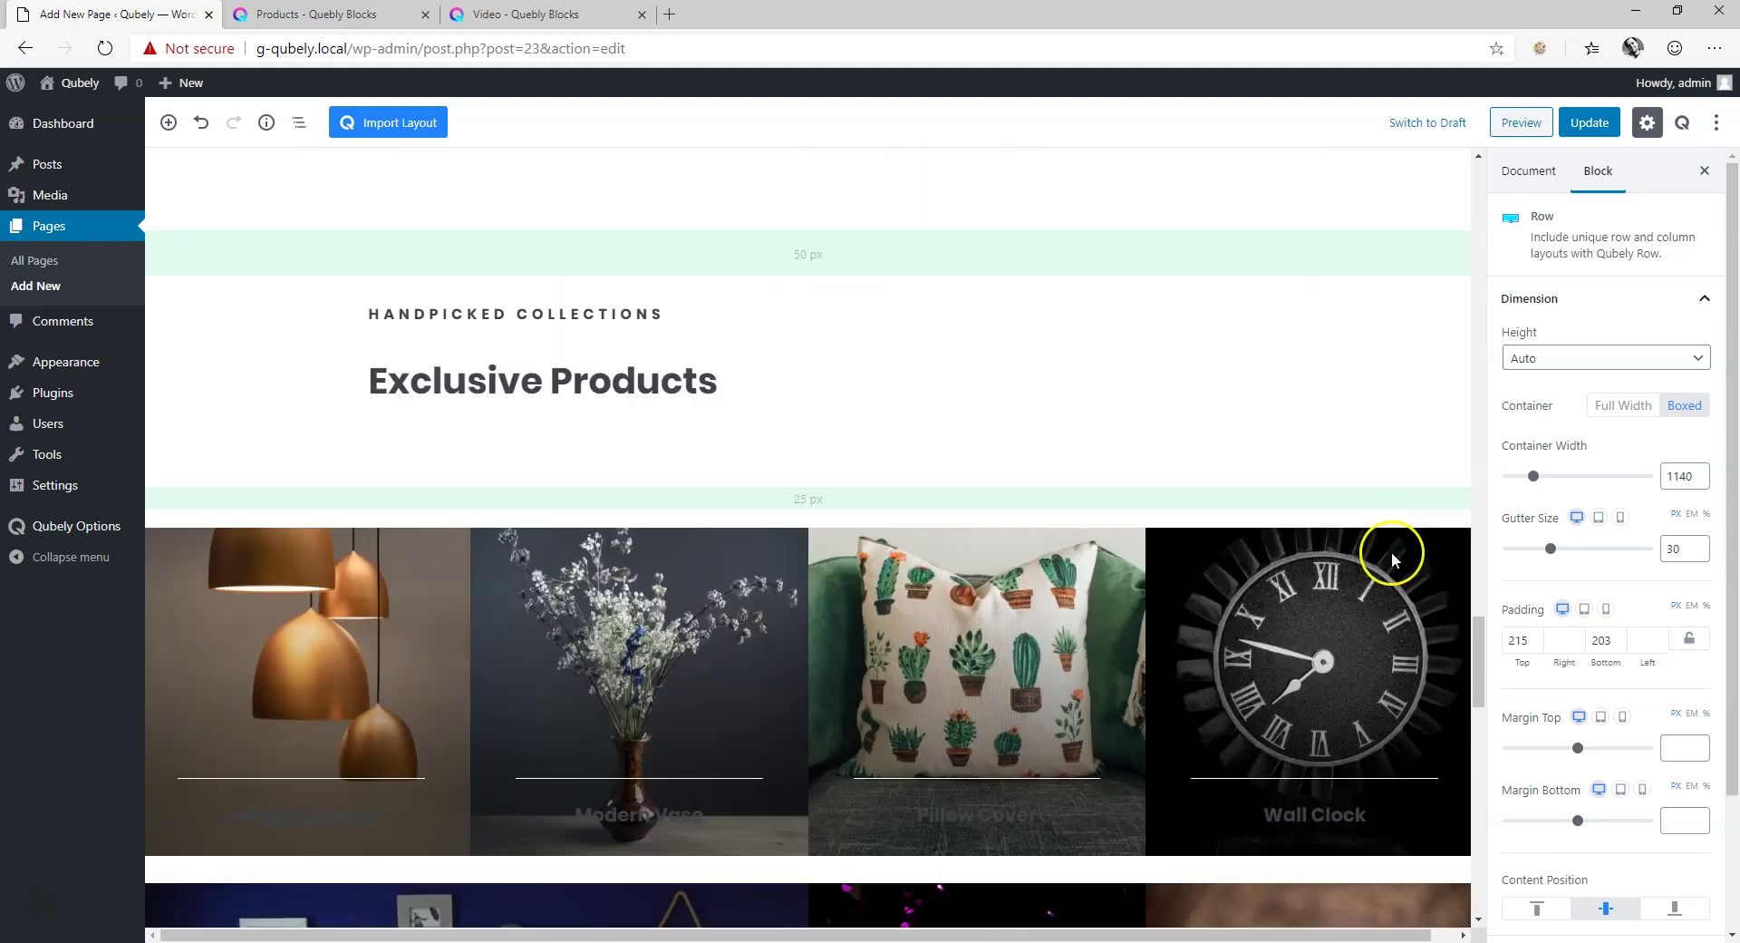
{"action": "scroll", "coordinate": [1392, 553], "scroll_direction": "down", "scroll_amount": 4}
{"action": "scroll", "coordinate": [1392, 555], "scroll_direction": "down", "scroll_amount": 5}
{"action": "scroll", "coordinate": [1393, 559], "scroll_direction": "down", "scroll_amount": 5}
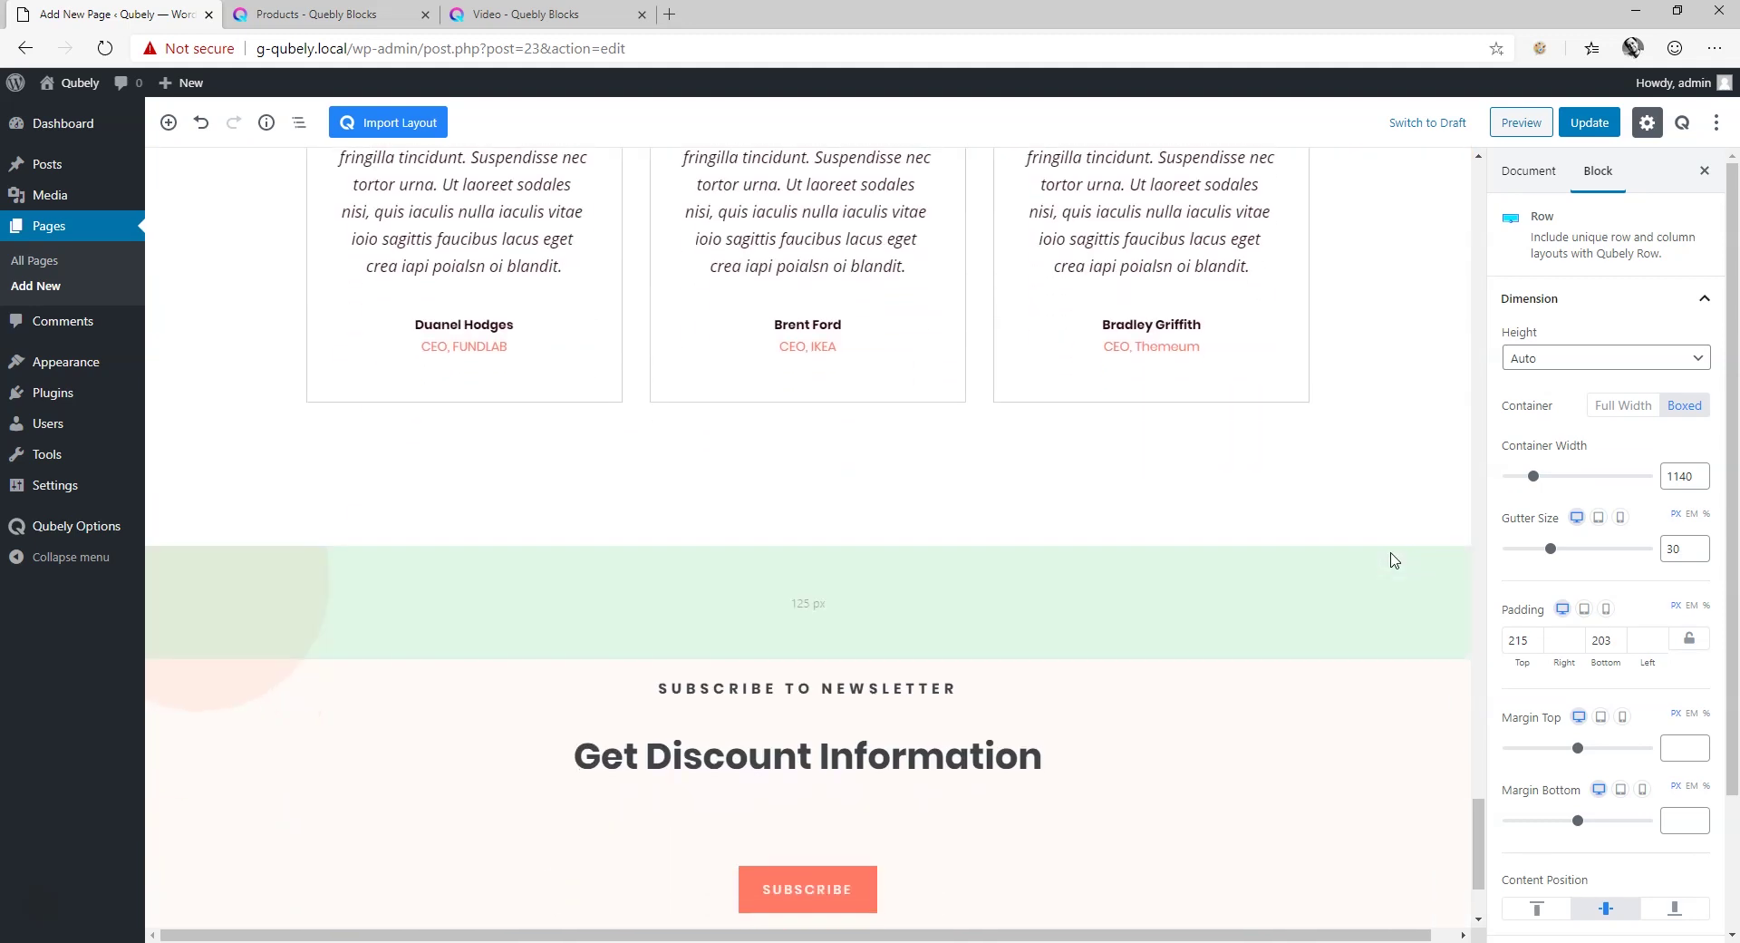
{"action": "scroll", "coordinate": [1394, 561], "scroll_direction": "down", "scroll_amount": 1}
{"action": "scroll", "coordinate": [1392, 560], "scroll_direction": "down", "scroll_amount": 1}
{"action": "scroll", "coordinate": [1386, 562], "scroll_direction": "up", "scroll_amount": 2}
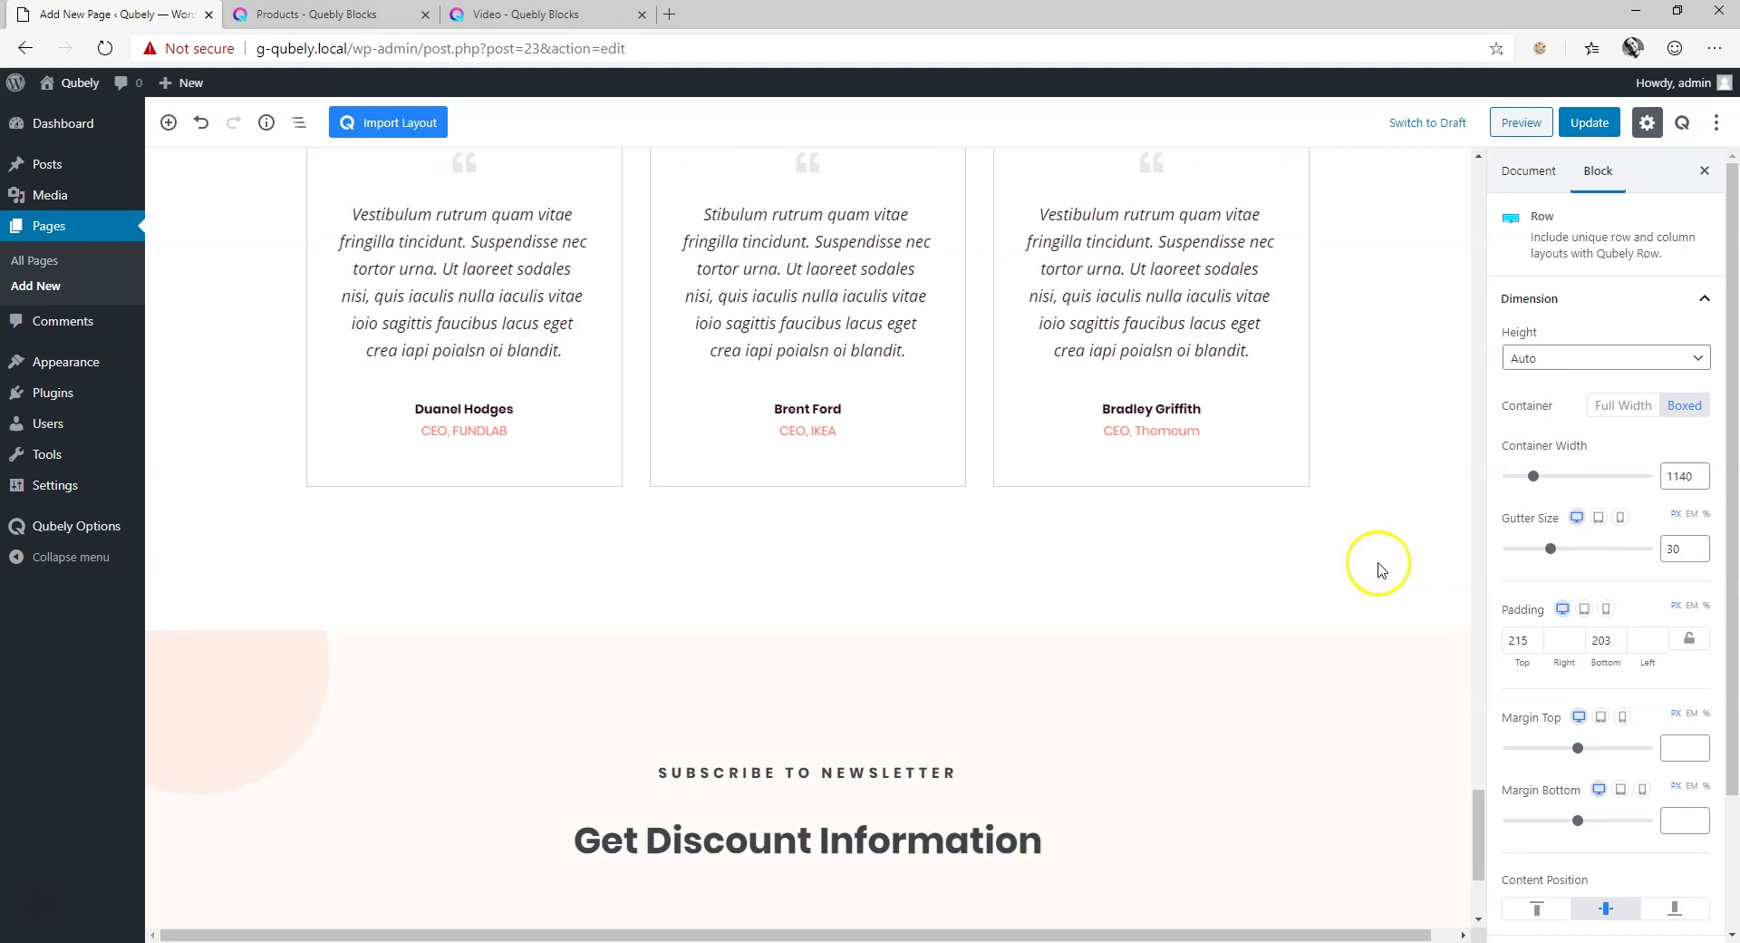
{"action": "scroll", "coordinate": [1378, 564], "scroll_direction": "up", "scroll_amount": 6}
{"action": "scroll", "coordinate": [1376, 564], "scroll_direction": "up", "scroll_amount": 5}
{"action": "scroll", "coordinate": [1378, 564], "scroll_direction": "up", "scroll_amount": 5}
{"action": "scroll", "coordinate": [1378, 564], "scroll_direction": "up", "scroll_amount": 5}
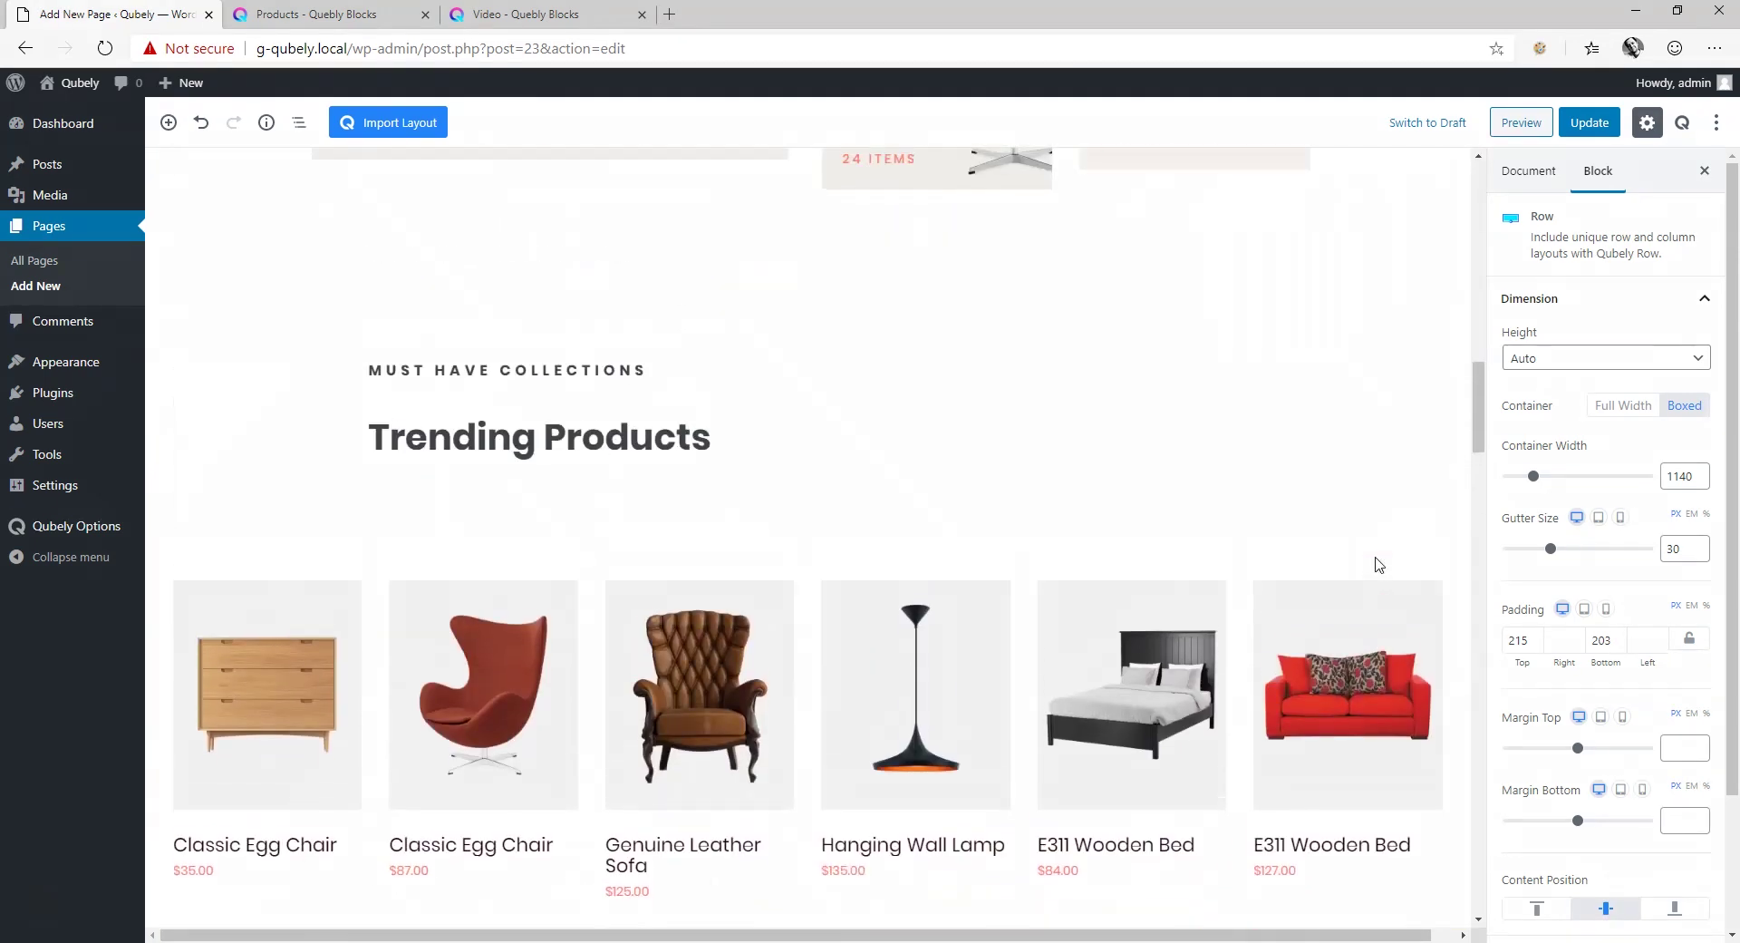
{"action": "scroll", "coordinate": [1379, 564], "scroll_direction": "up", "scroll_amount": 5}
{"action": "scroll", "coordinate": [1378, 564], "scroll_direction": "up", "scroll_amount": 5}
{"action": "scroll", "coordinate": [1378, 564], "scroll_direction": "up", "scroll_amount": 5}
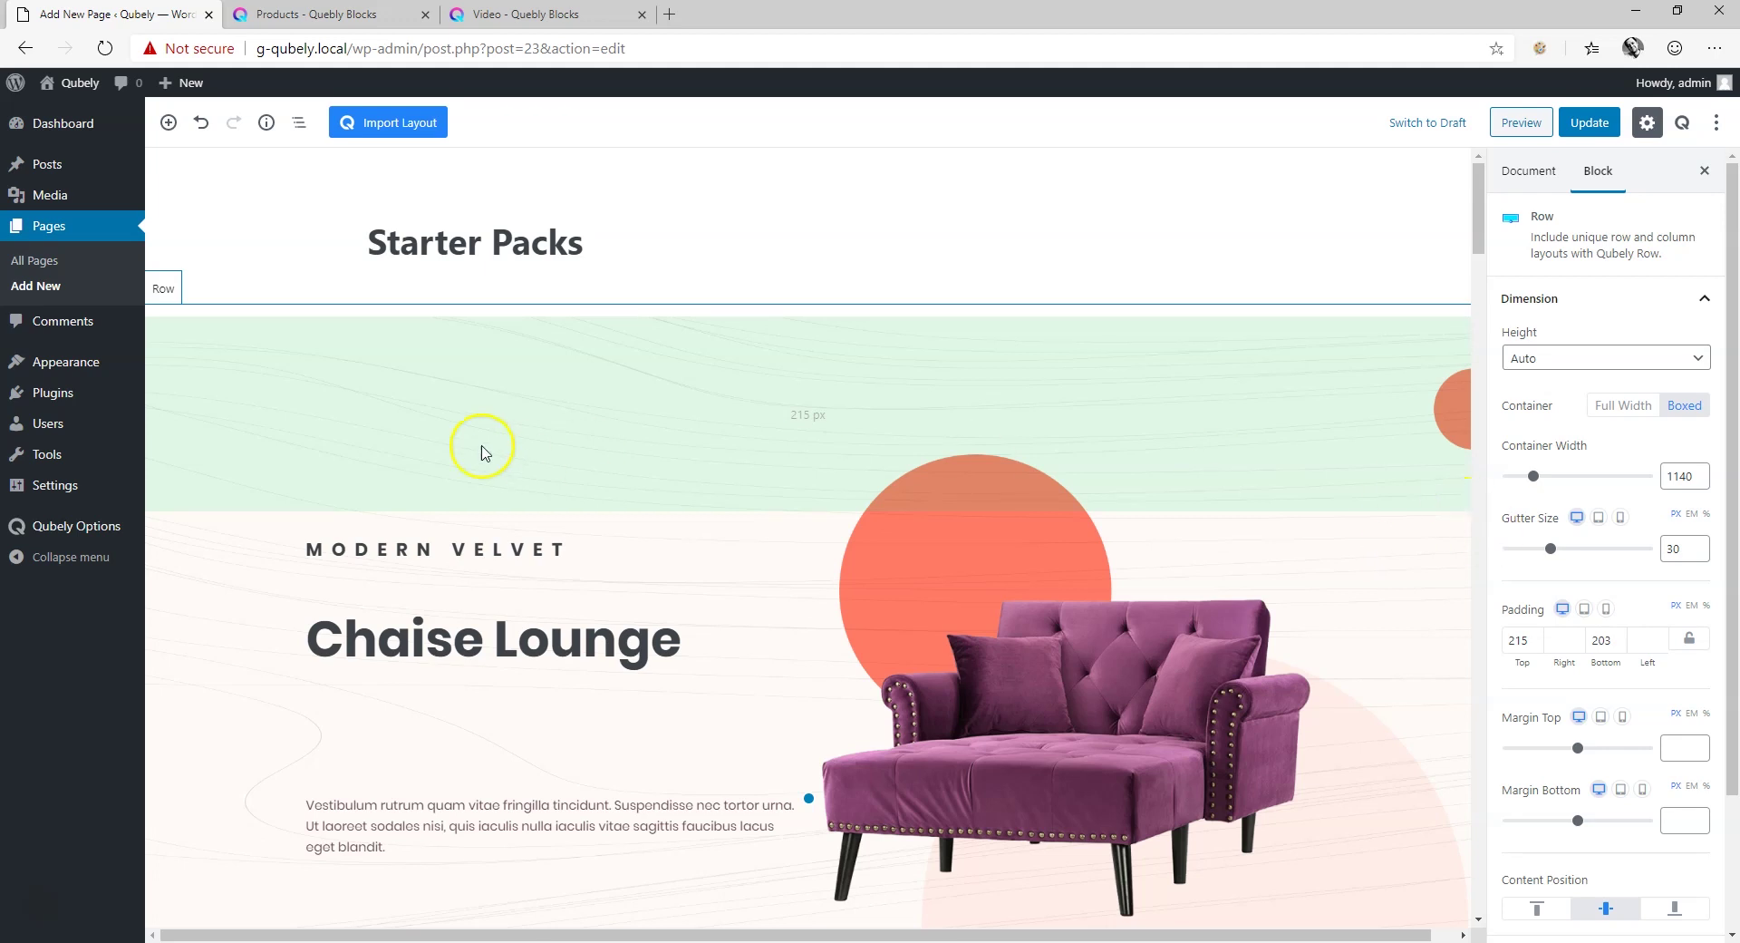
- Select the hero row, then the Chaise Lounge heading to show its Heading settings
{"action": "left_click", "coordinate": [163, 288]}
{"action": "scroll", "coordinate": [166, 287], "scroll_direction": "down", "scroll_amount": 2}
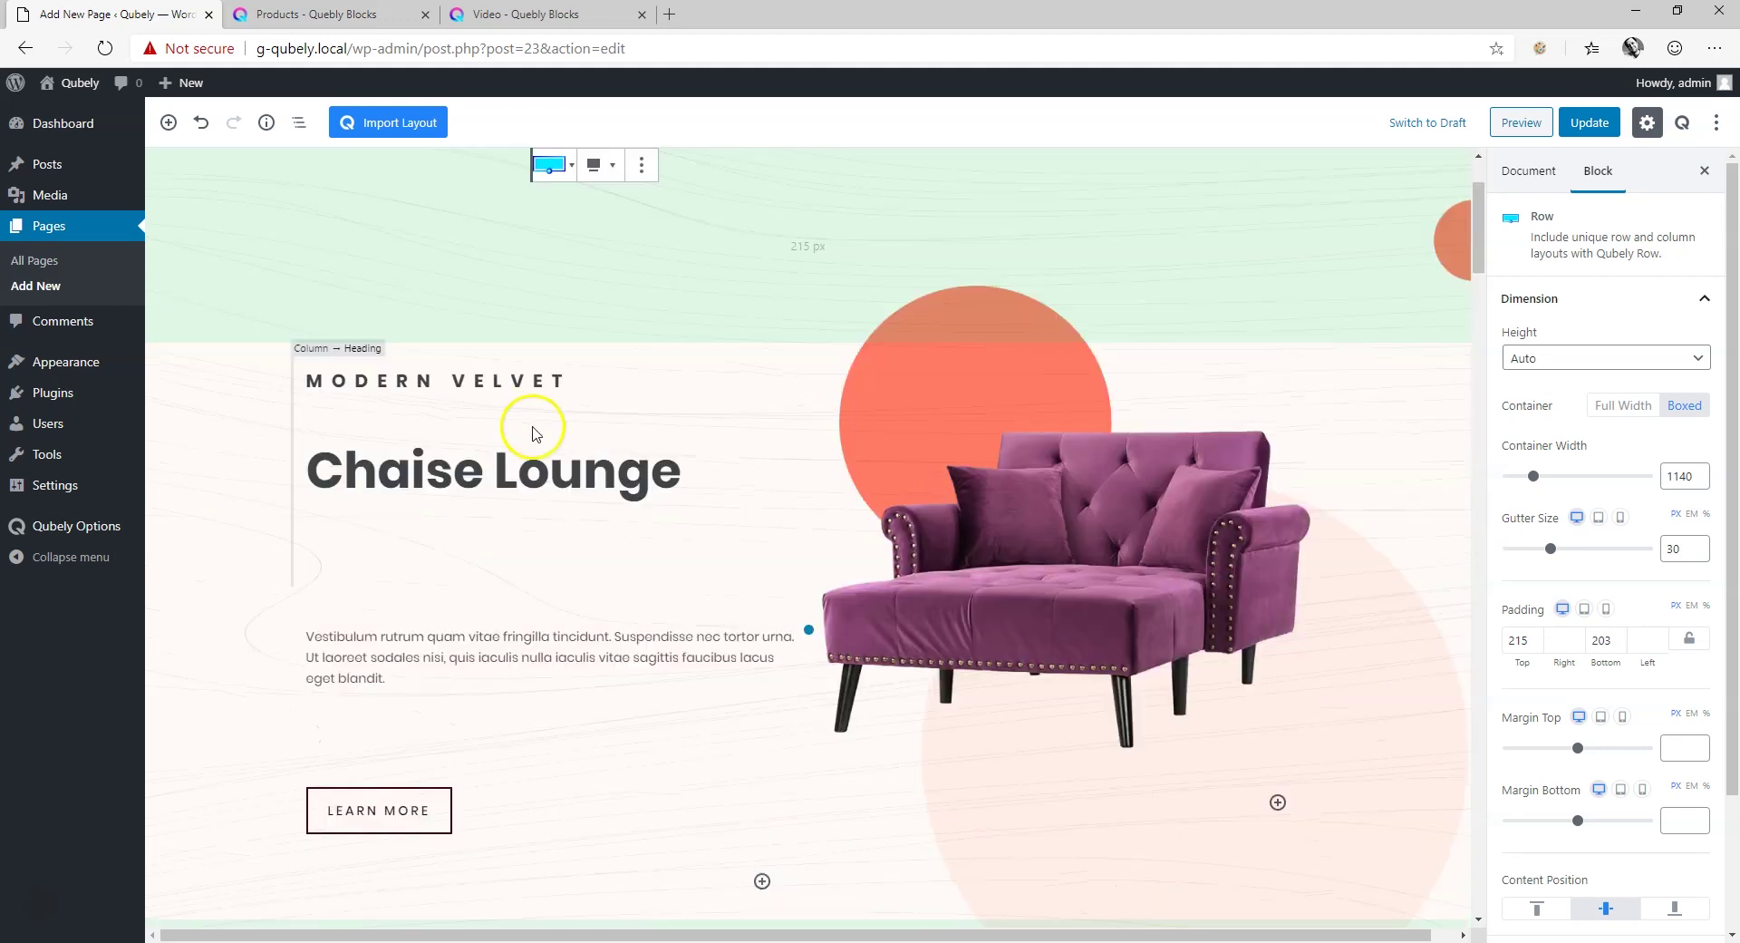
{"action": "left_click", "coordinate": [408, 387]}
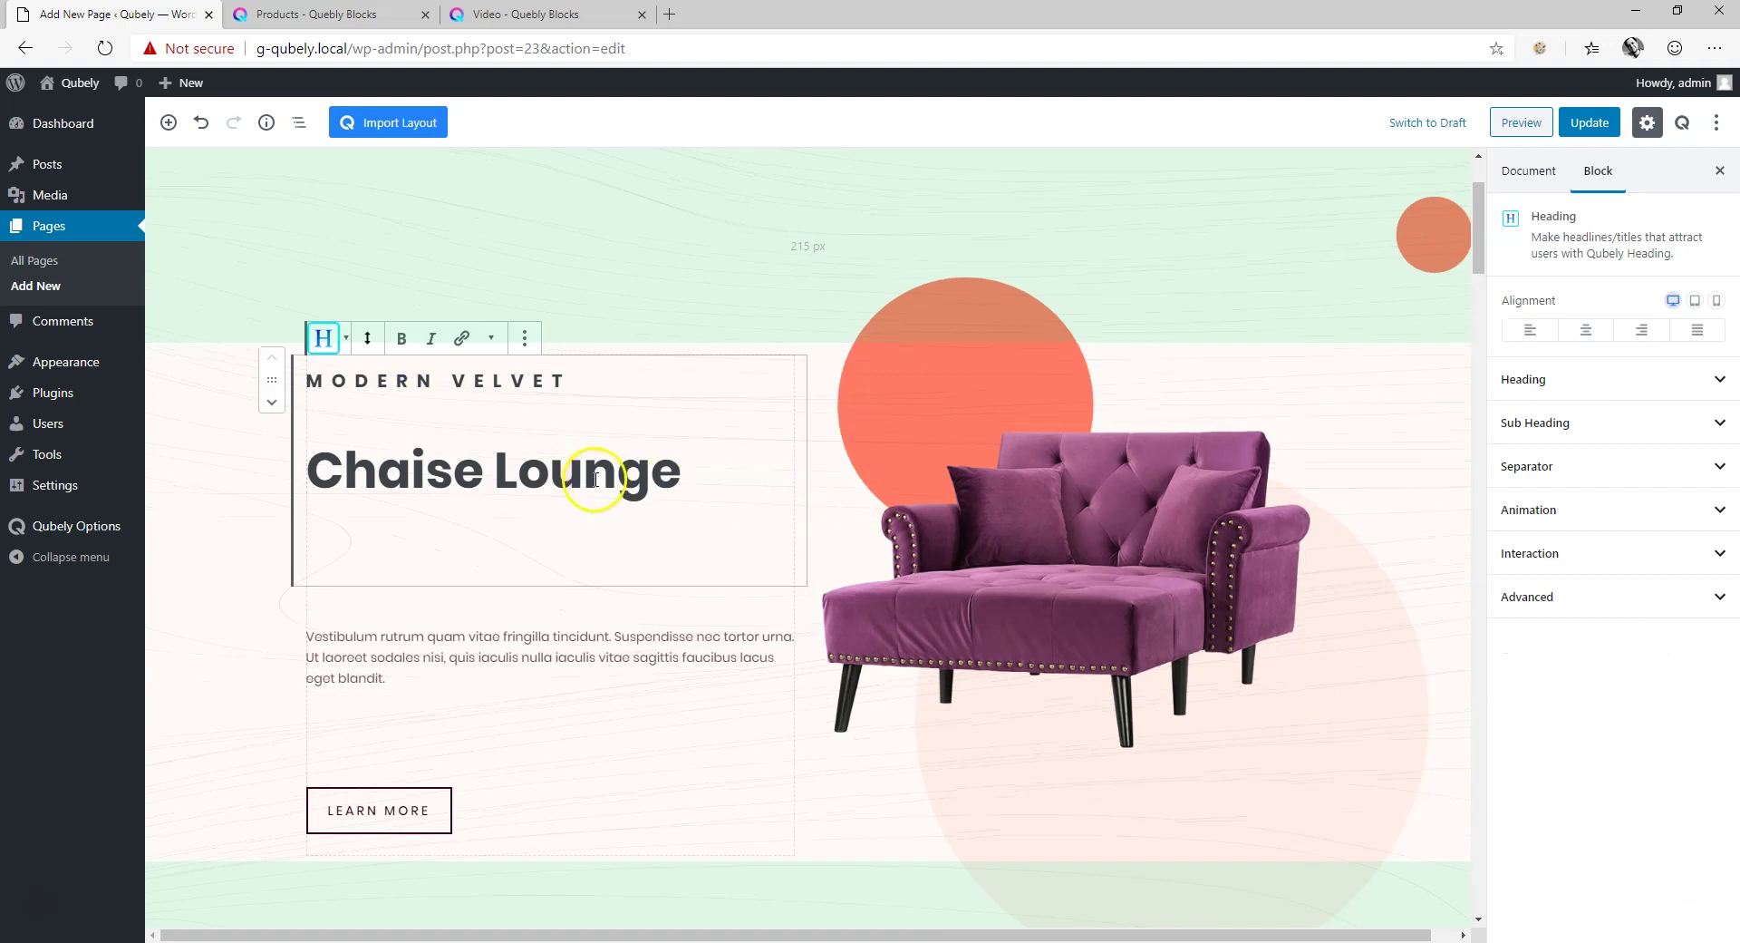
{"action": "scroll", "coordinate": [780, 470], "scroll_direction": "down", "scroll_amount": 5}
{"action": "scroll", "coordinate": [725, 462], "scroll_direction": "down", "scroll_amount": 5}
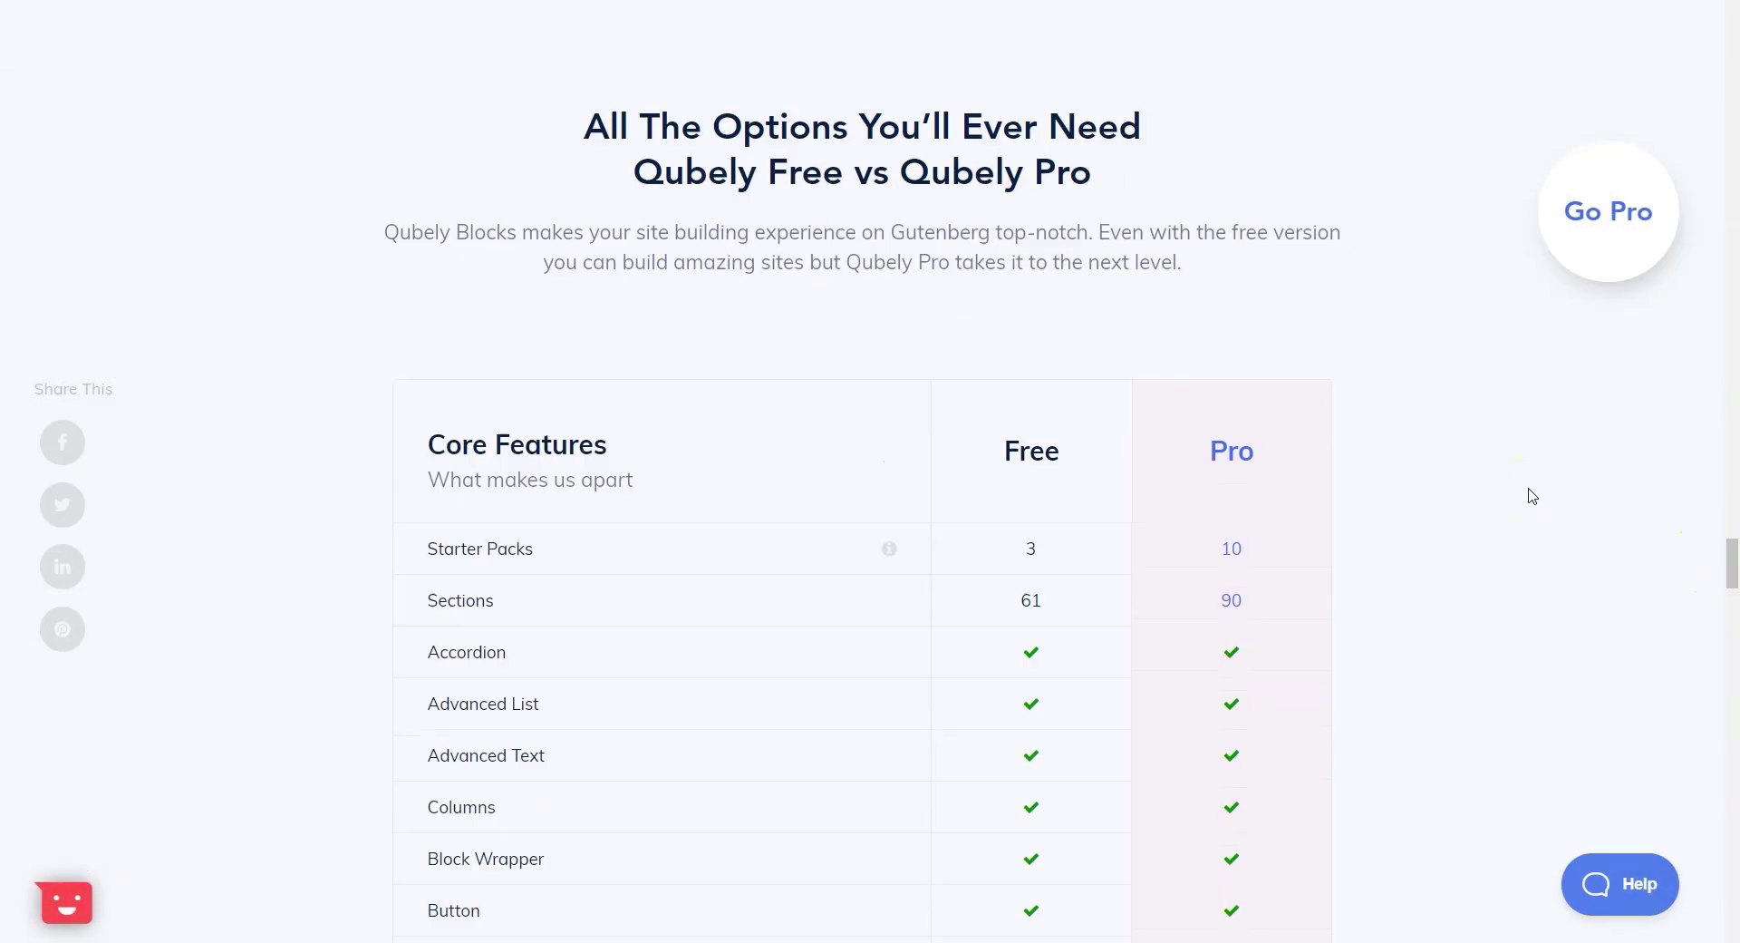
{"action": "scroll", "coordinate": [1531, 496], "scroll_direction": "down", "scroll_amount": 2}
{"action": "scroll", "coordinate": [1531, 495], "scroll_direction": "down", "scroll_amount": 3}
{"action": "scroll", "coordinate": [1532, 496], "scroll_direction": "down", "scroll_amount": 2}
{"action": "scroll", "coordinate": [1532, 495], "scroll_direction": "down", "scroll_amount": 3}
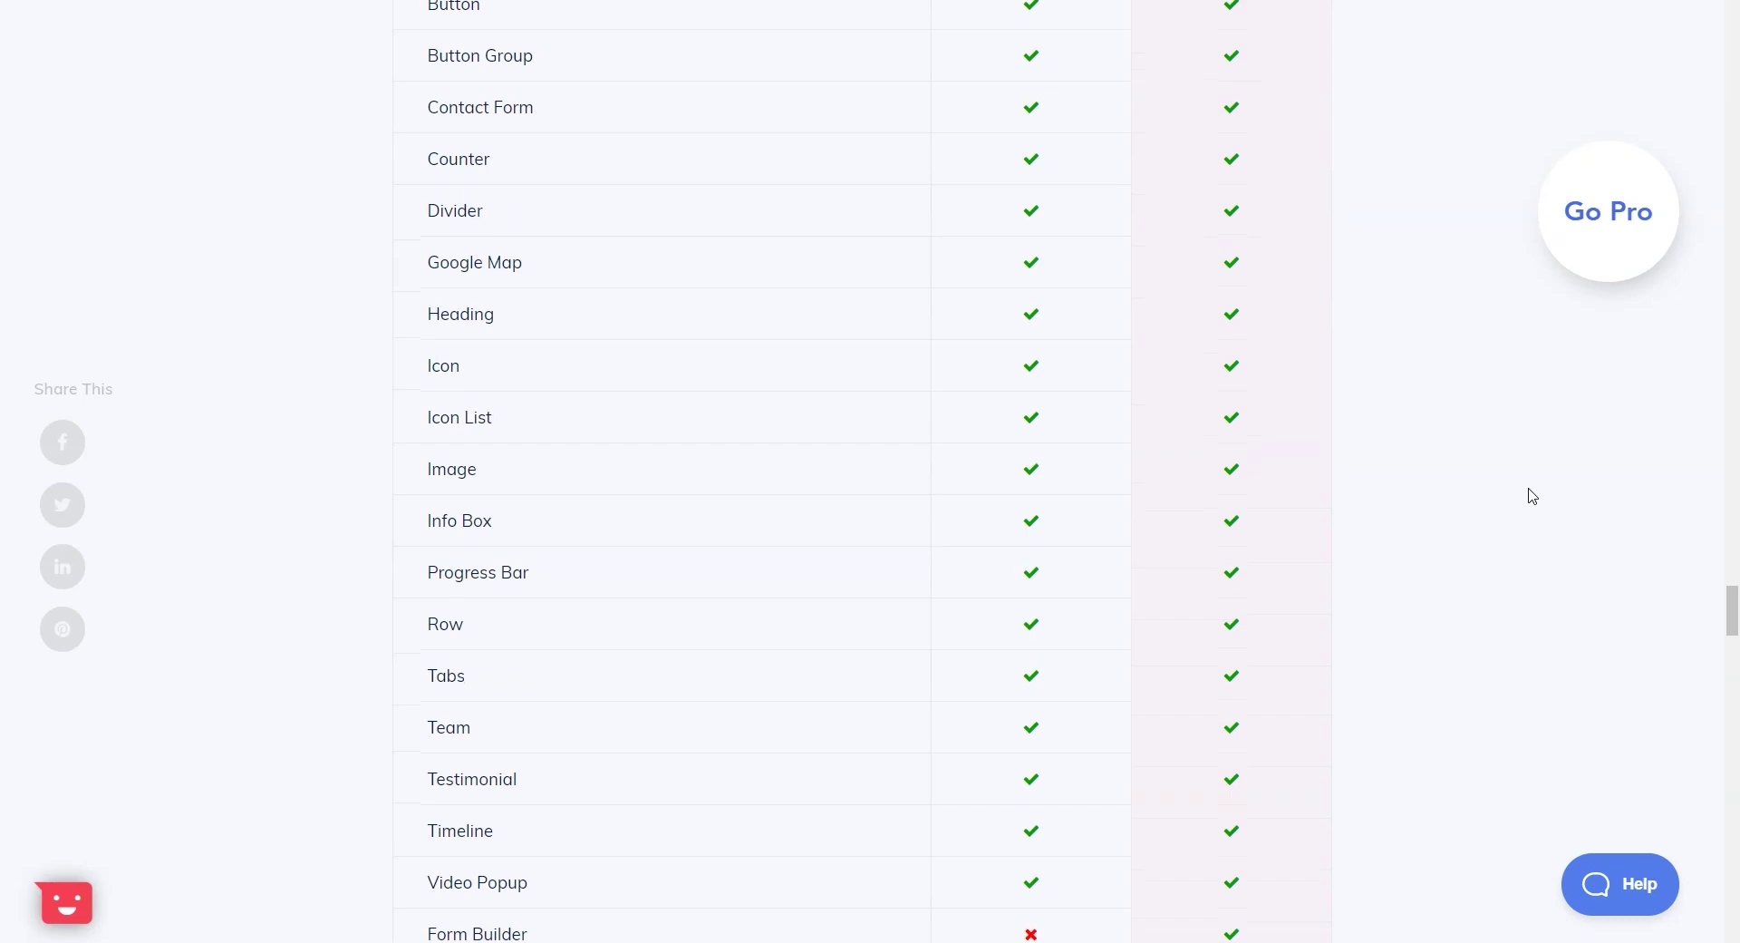
{"action": "scroll", "coordinate": [1532, 496], "scroll_direction": "down", "scroll_amount": 2}
{"action": "scroll", "coordinate": [1532, 496], "scroll_direction": "down", "scroll_amount": 3}
{"action": "scroll", "coordinate": [1532, 496], "scroll_direction": "down", "scroll_amount": 2}
{"action": "scroll", "coordinate": [1531, 496], "scroll_direction": "down", "scroll_amount": 3}
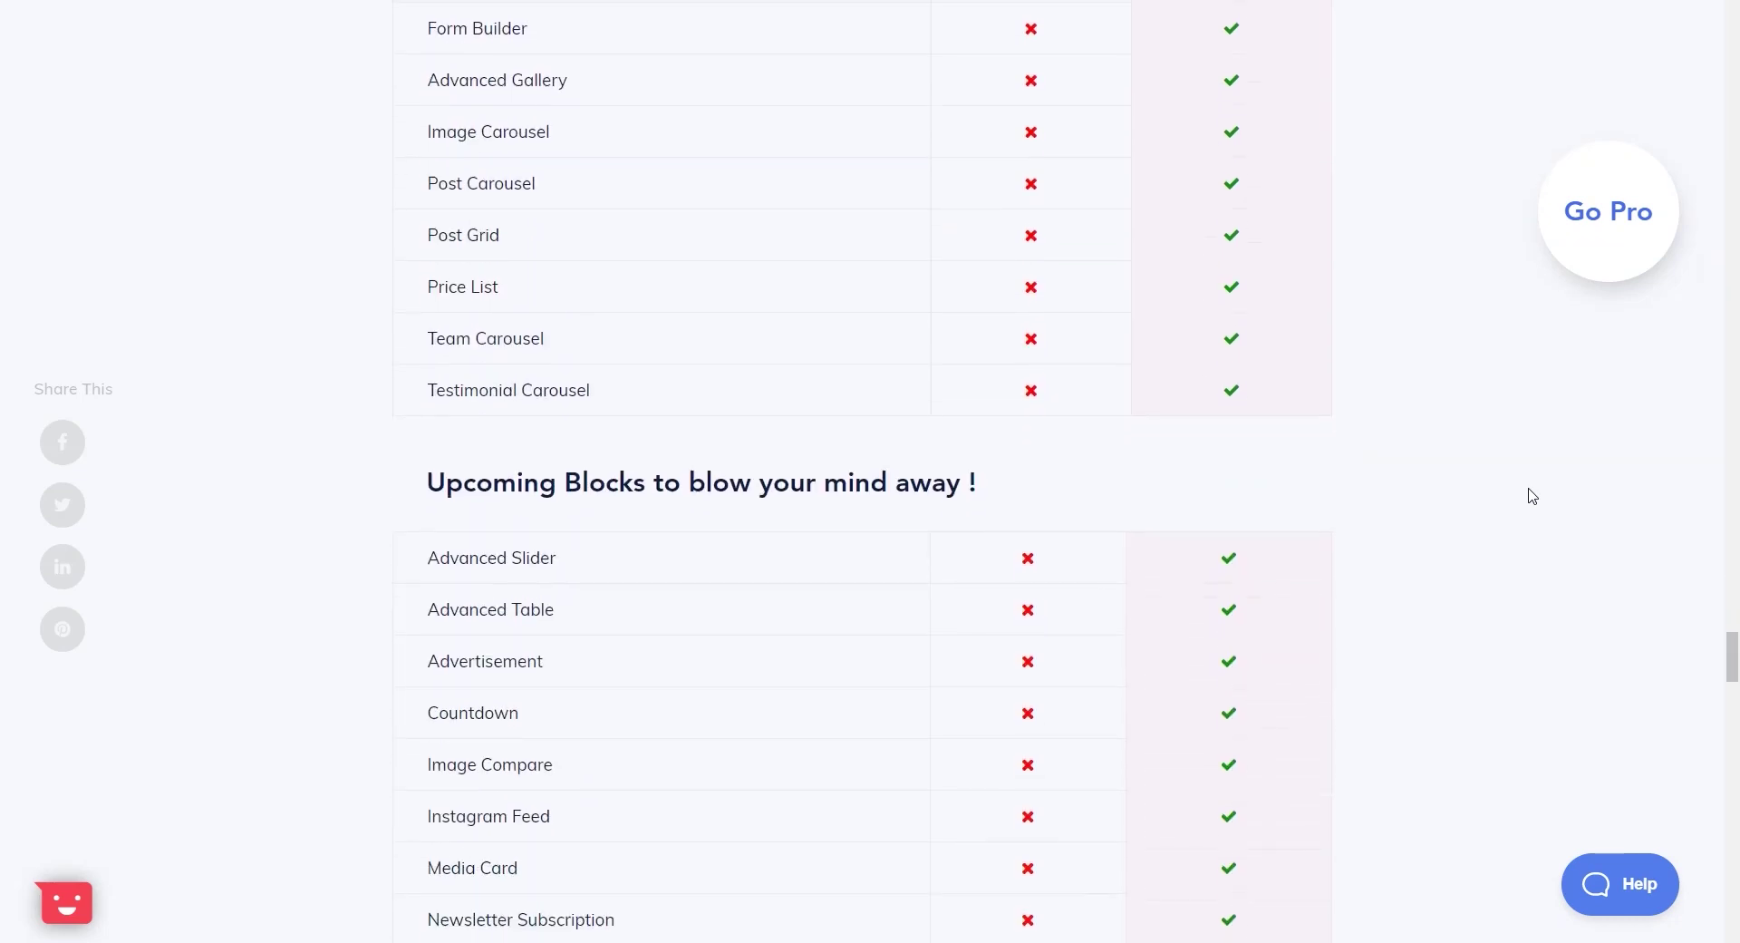
{"action": "scroll", "coordinate": [1531, 496], "scroll_direction": "down", "scroll_amount": 3}
{"action": "scroll", "coordinate": [1532, 496], "scroll_direction": "down", "scroll_amount": 2}
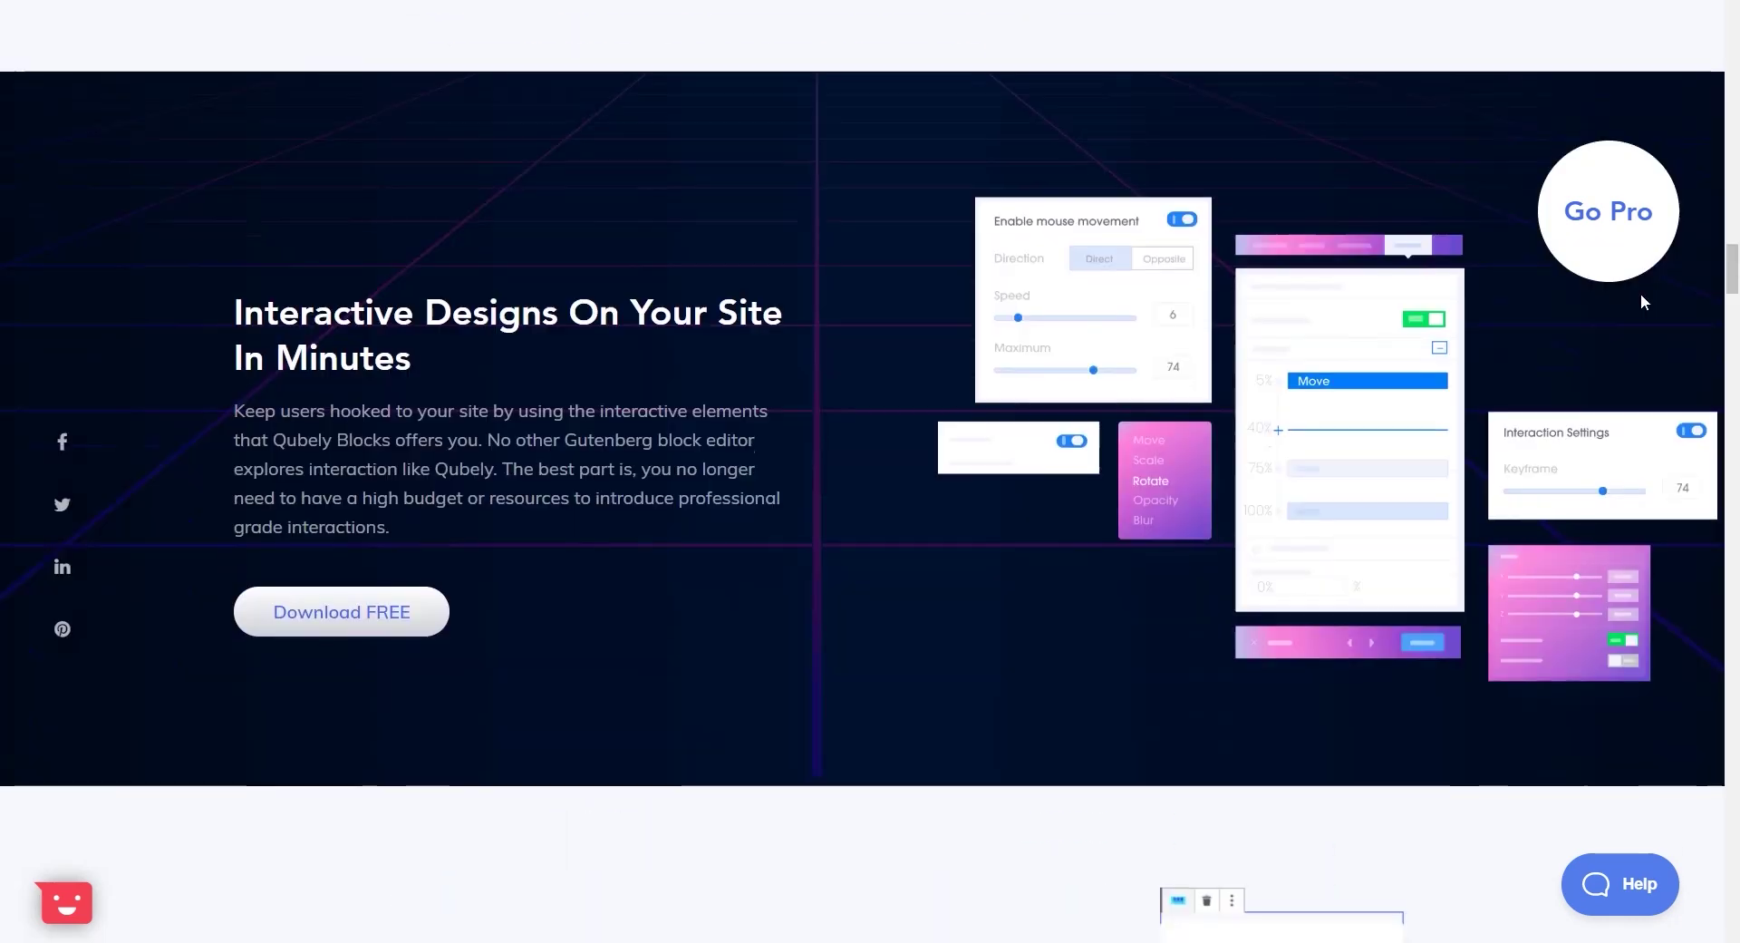
{"action": "scroll", "coordinate": [1640, 292], "scroll_direction": "down", "scroll_amount": 2}
{"action": "scroll", "coordinate": [1640, 292], "scroll_direction": "down", "scroll_amount": 3}
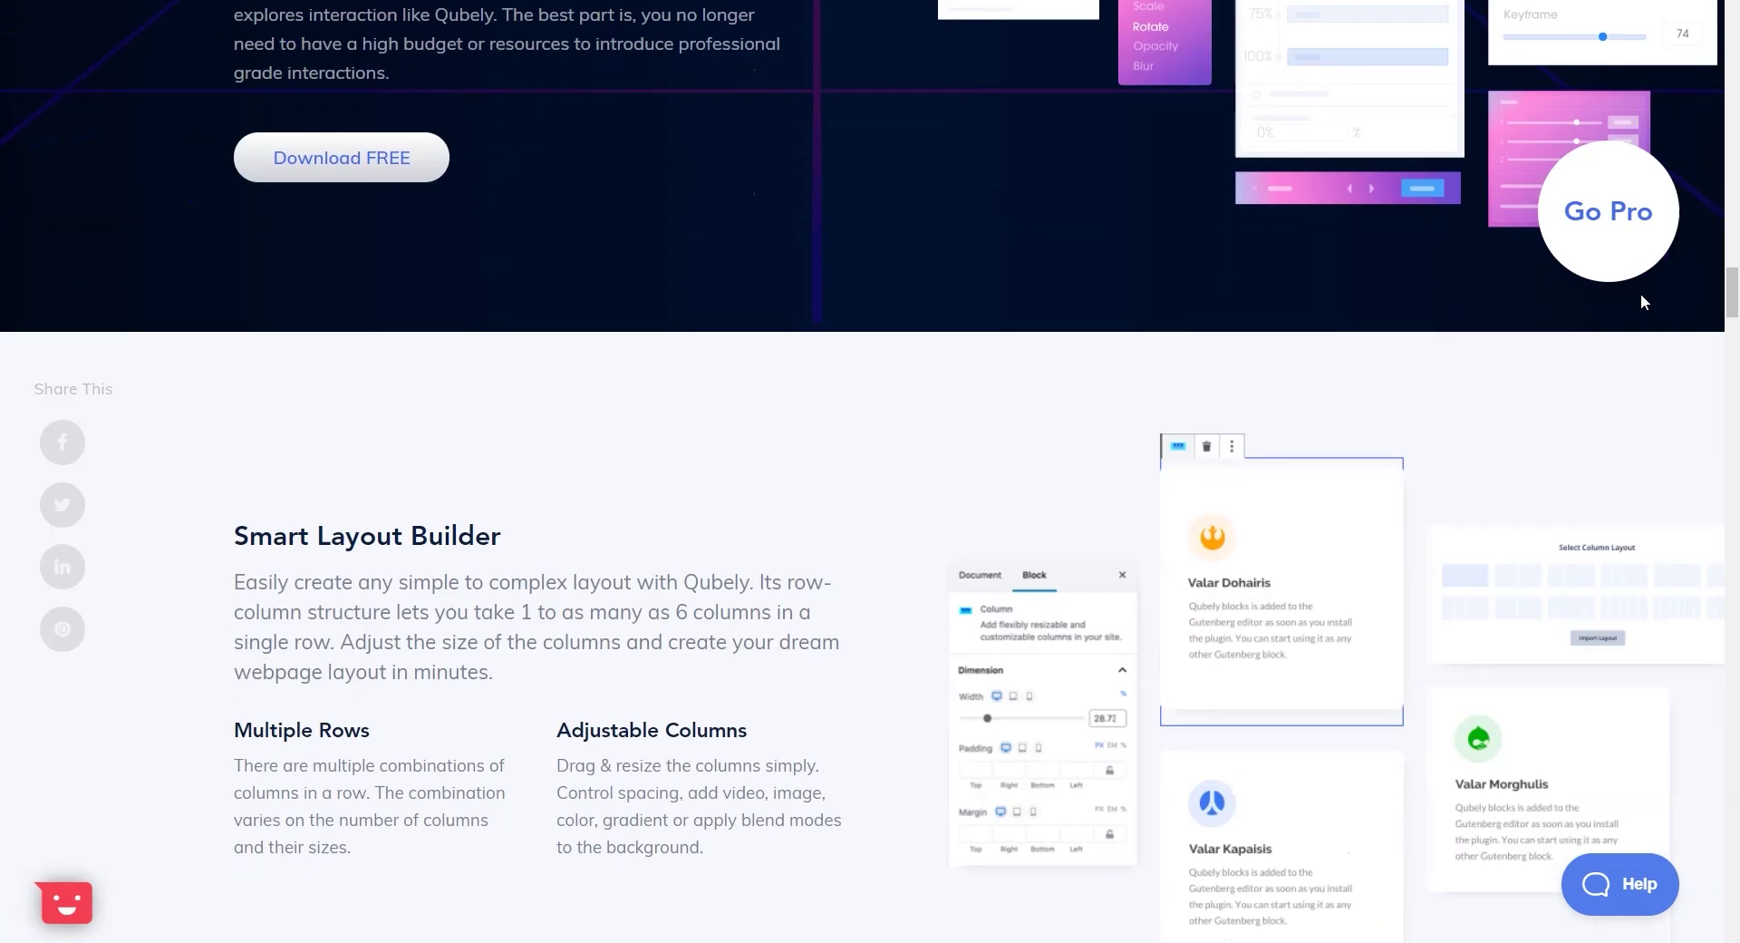
{"action": "scroll", "coordinate": [1641, 294], "scroll_direction": "down", "scroll_amount": 3}
{"action": "scroll", "coordinate": [1645, 302], "scroll_direction": "up", "scroll_amount": 1}
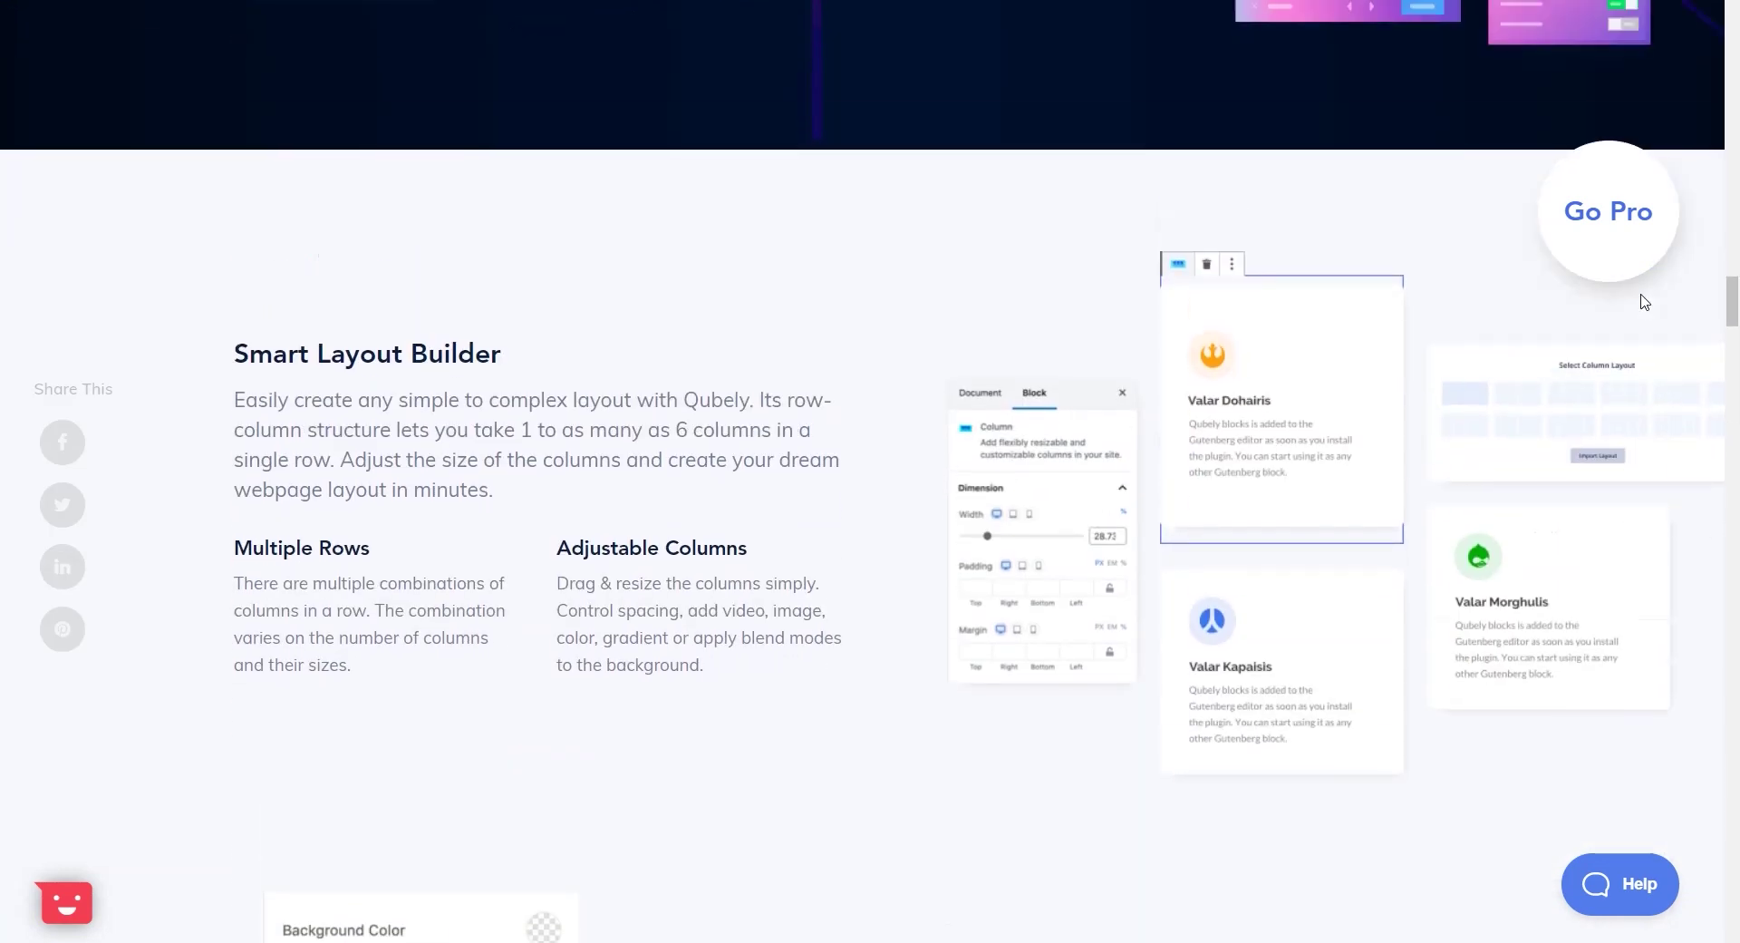
{"action": "scroll", "coordinate": [1645, 302], "scroll_direction": "down", "scroll_amount": 5}
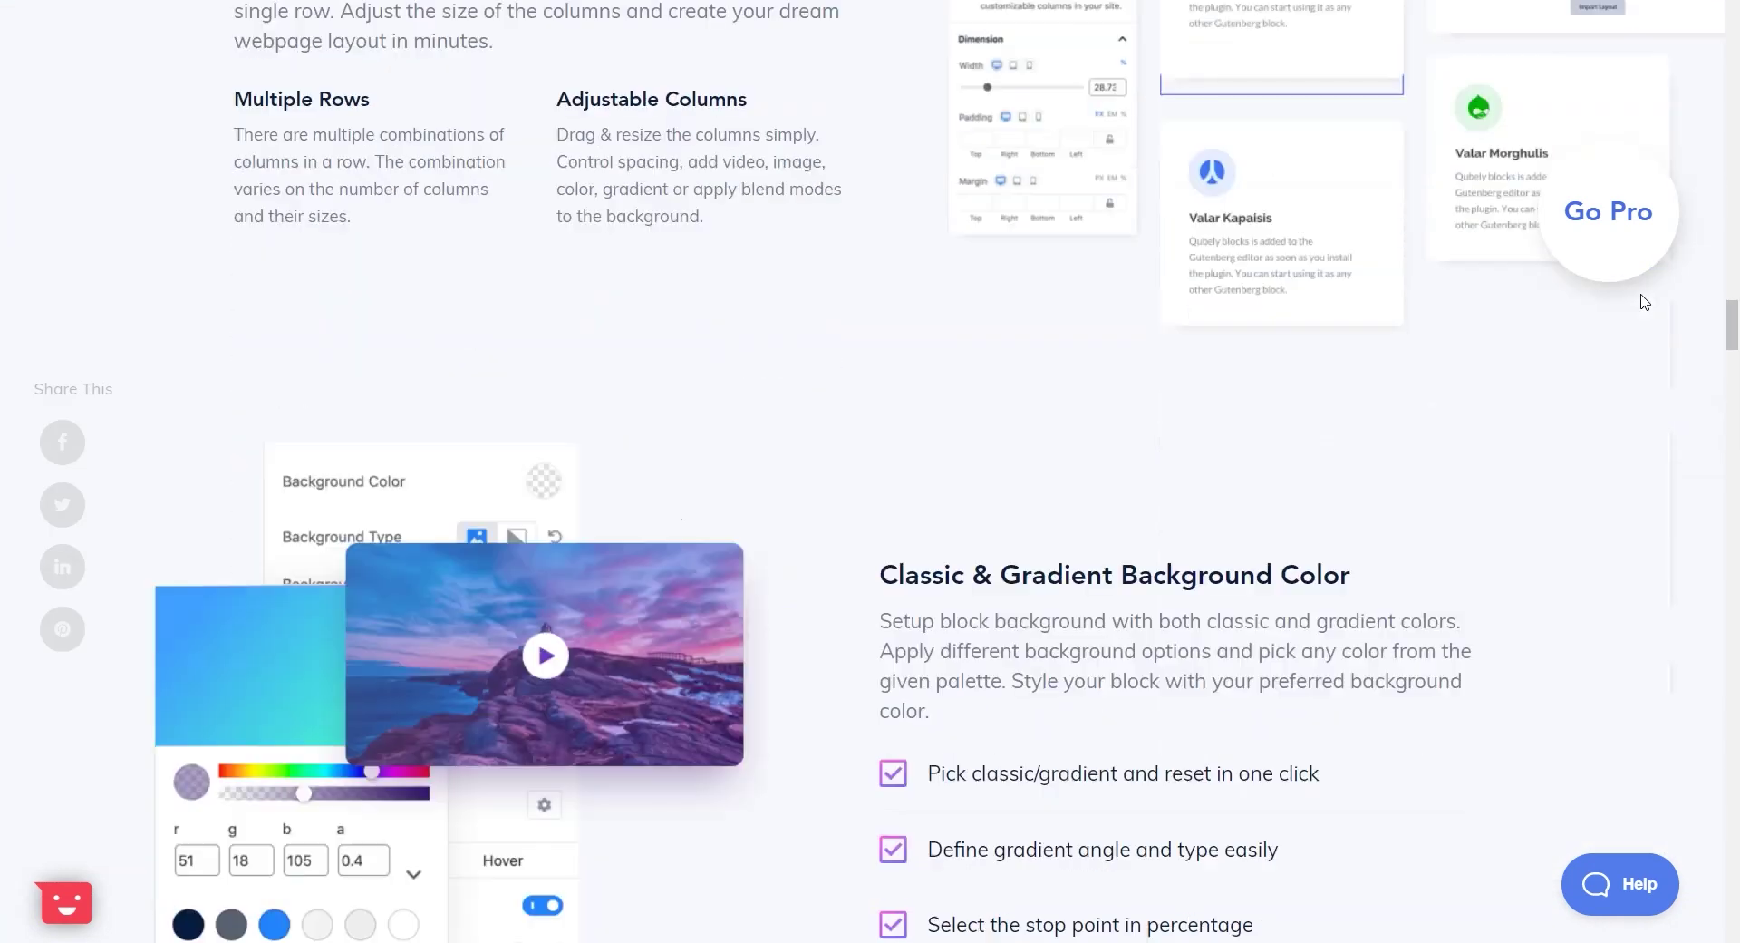
{"action": "scroll", "coordinate": [1645, 302], "scroll_direction": "down", "scroll_amount": 3}
{"action": "scroll", "coordinate": [1645, 302], "scroll_direction": "down", "scroll_amount": 4}
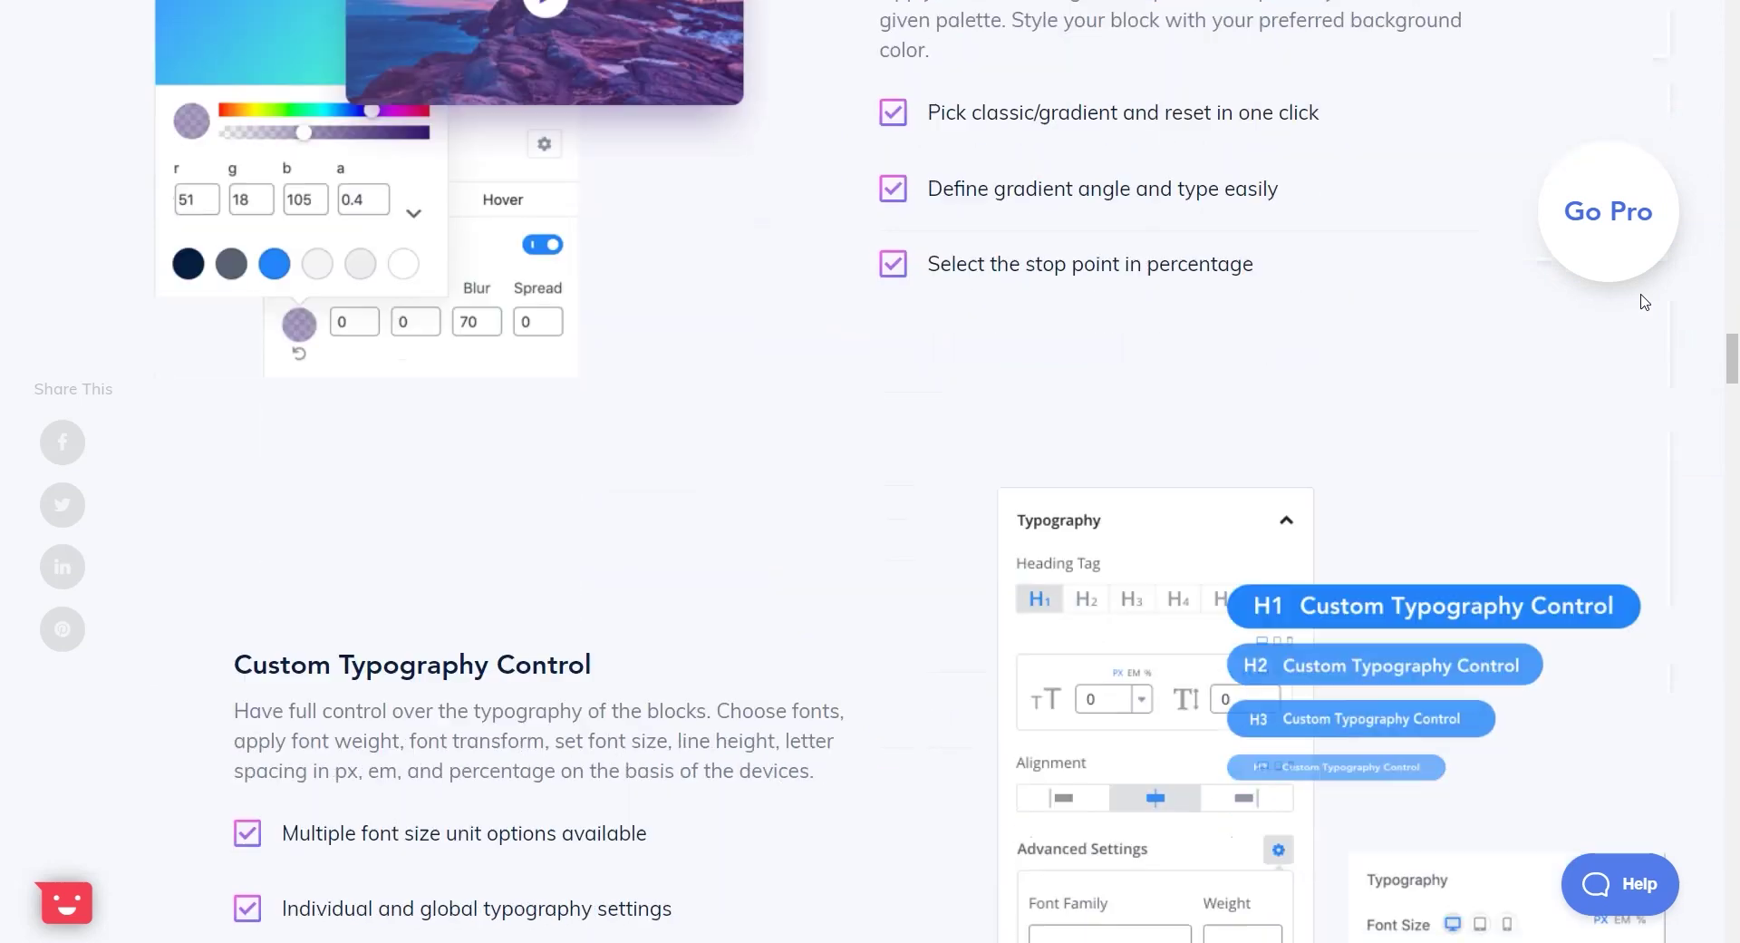
{"action": "scroll", "coordinate": [1645, 302], "scroll_direction": "down", "scroll_amount": 2}
{"action": "scroll", "coordinate": [1645, 302], "scroll_direction": "down", "scroll_amount": 2}
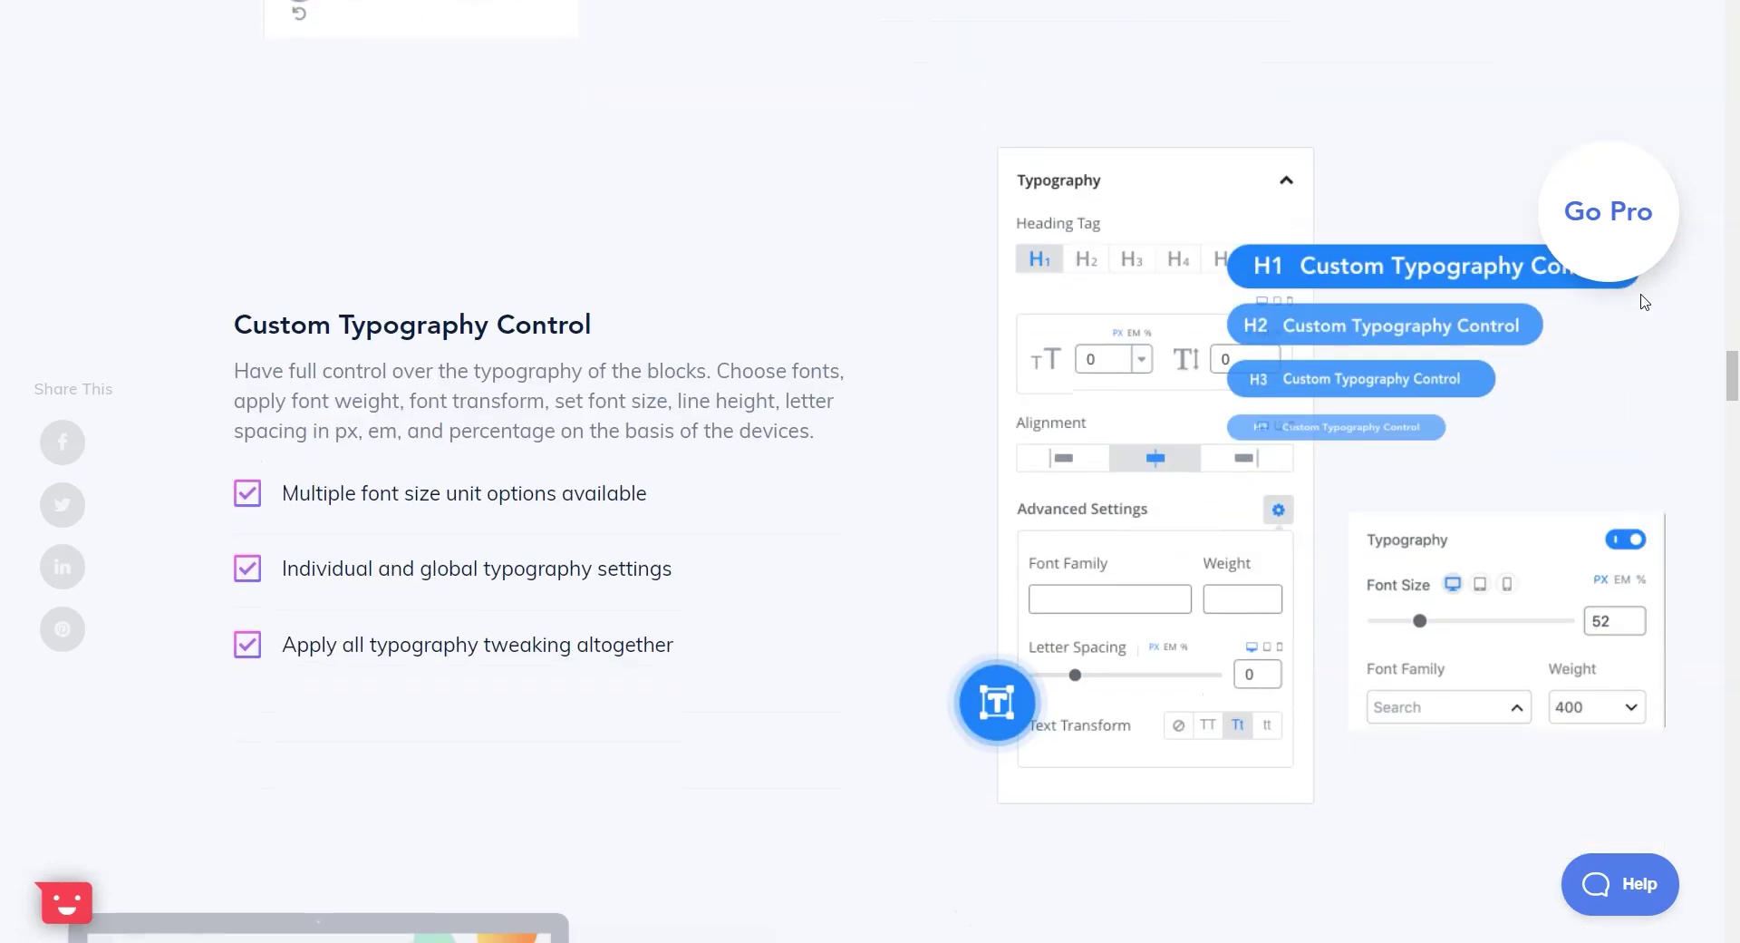
{"action": "scroll", "coordinate": [1645, 302], "scroll_direction": "down", "scroll_amount": 7}
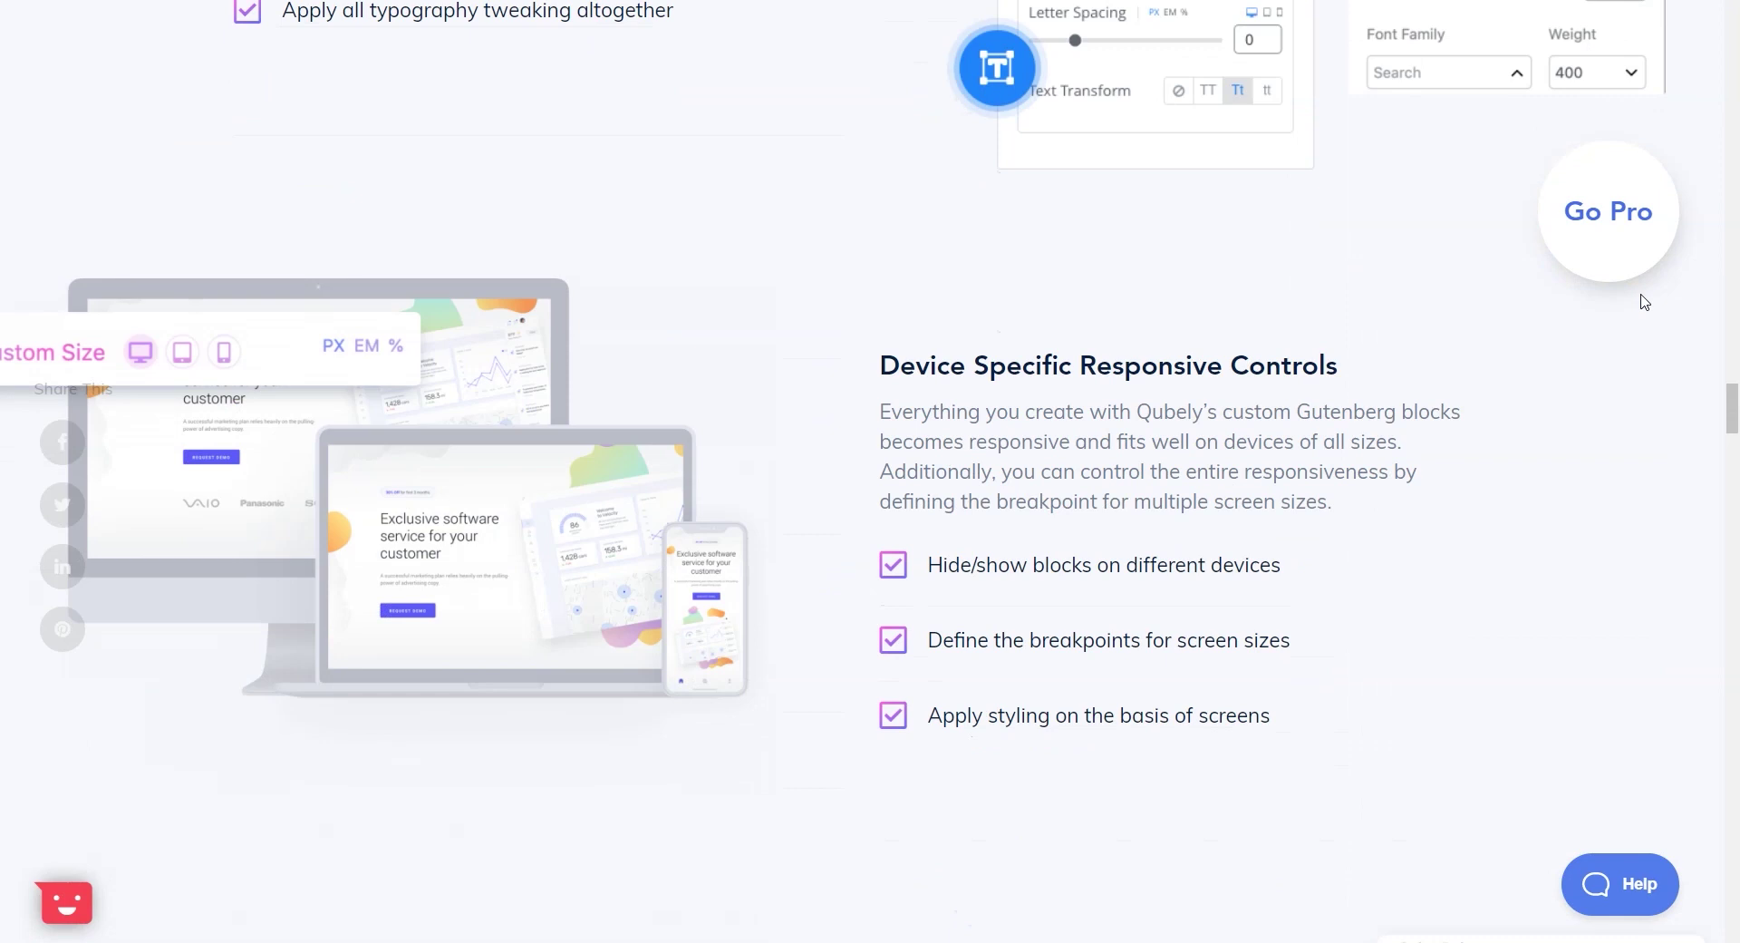